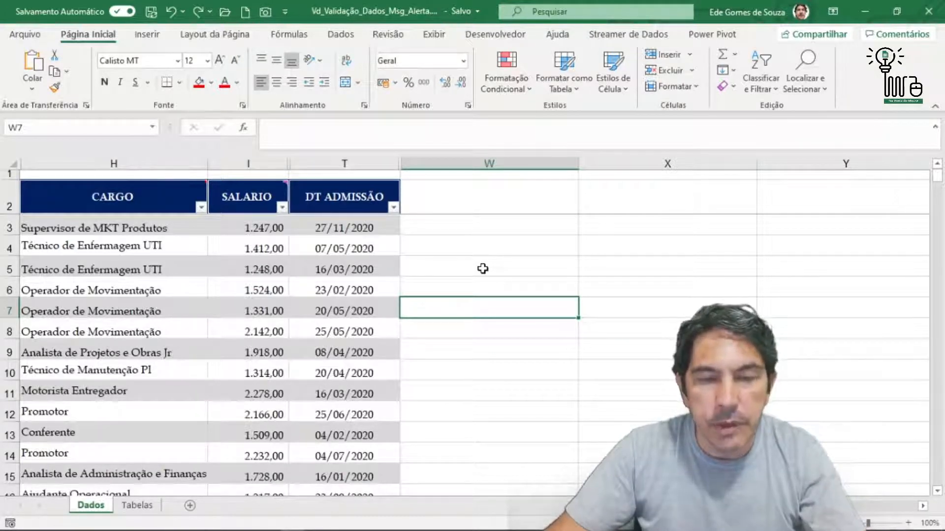
- Examine the input message on the first CARGO cell and the available options for the first SALARIO cell
click(116, 231)
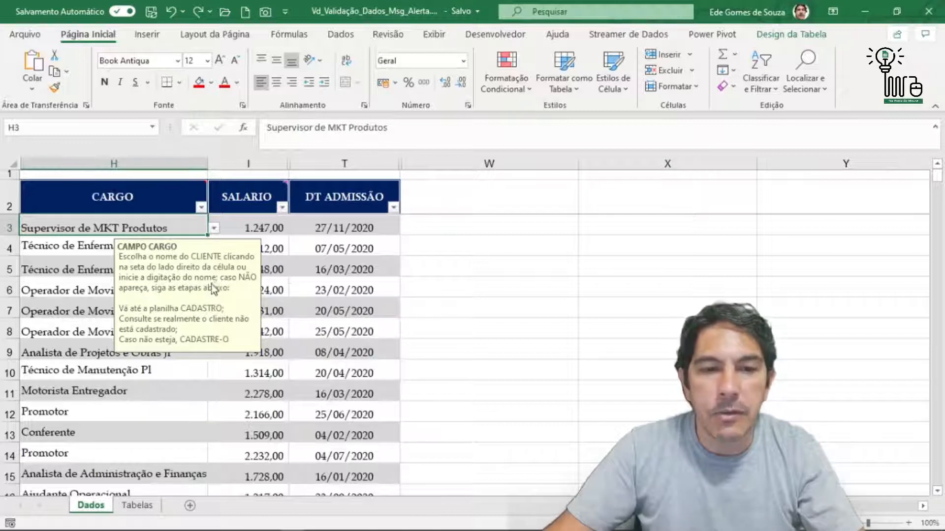
right_click(249, 227)
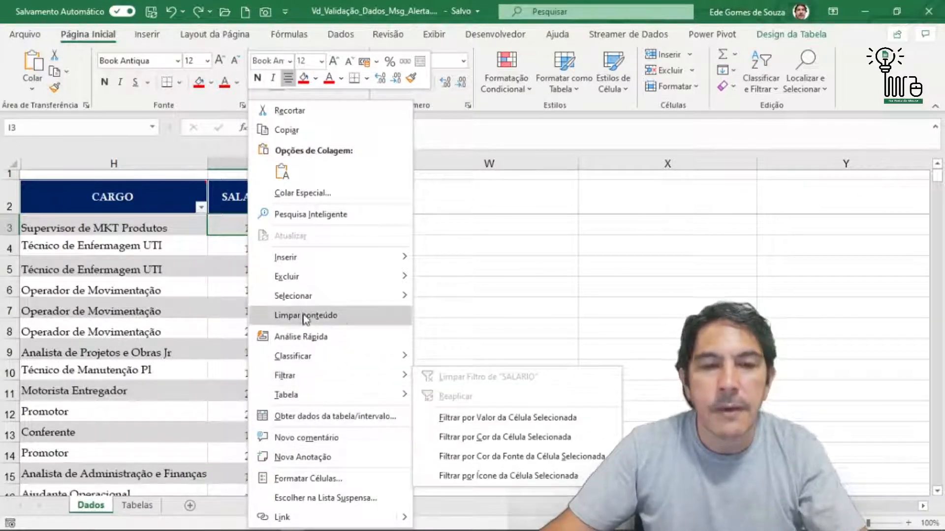
mouse_move(251, 361)
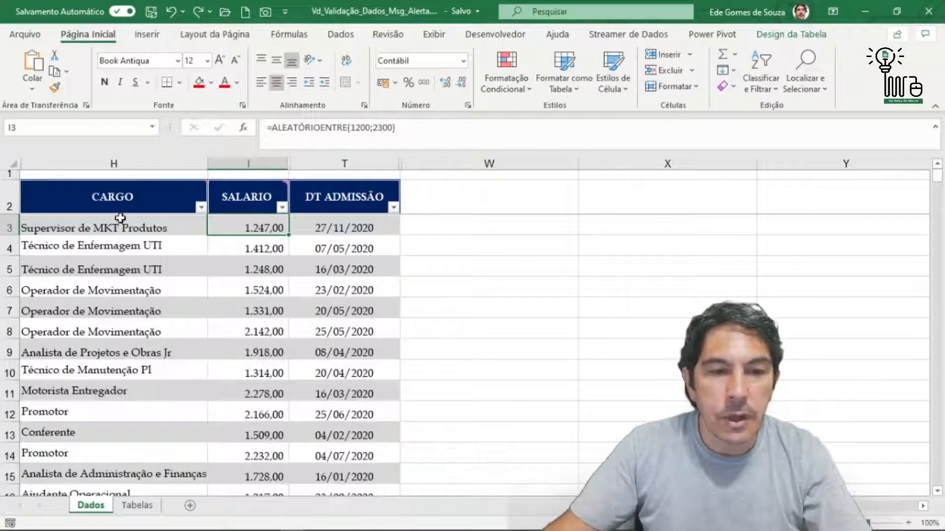
- Delete the comments attached to the CARGO, SALARIO and DT ADMISSÃO header cells
click(120, 196)
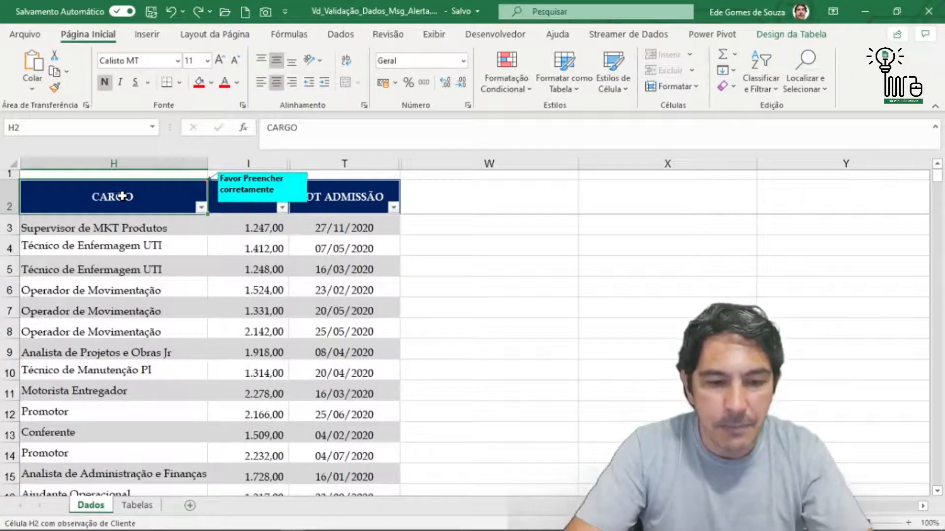
key(shift+Right)
key(shift+Right)
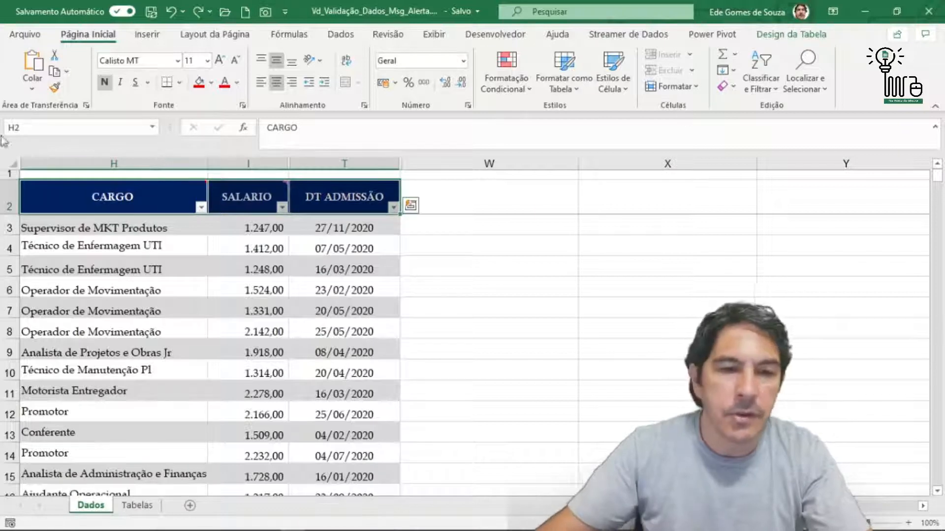
right_click(118, 199)
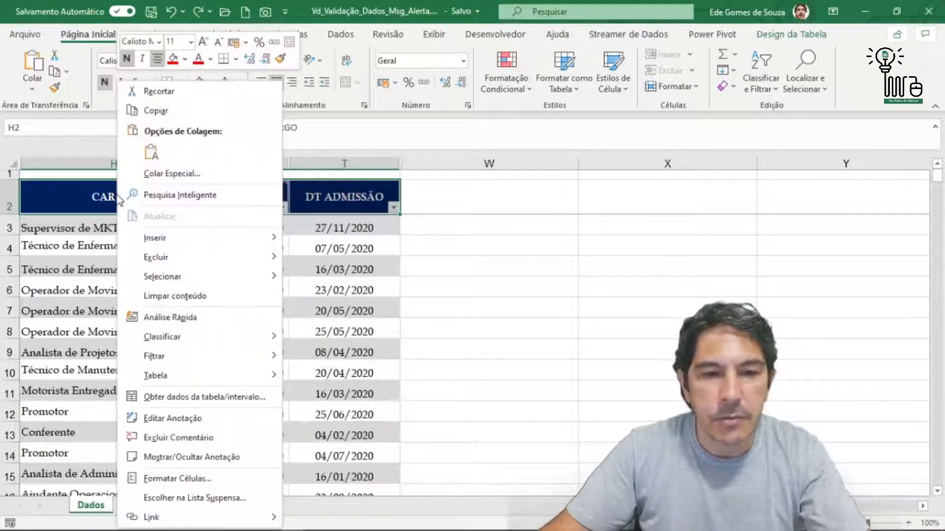
click(197, 438)
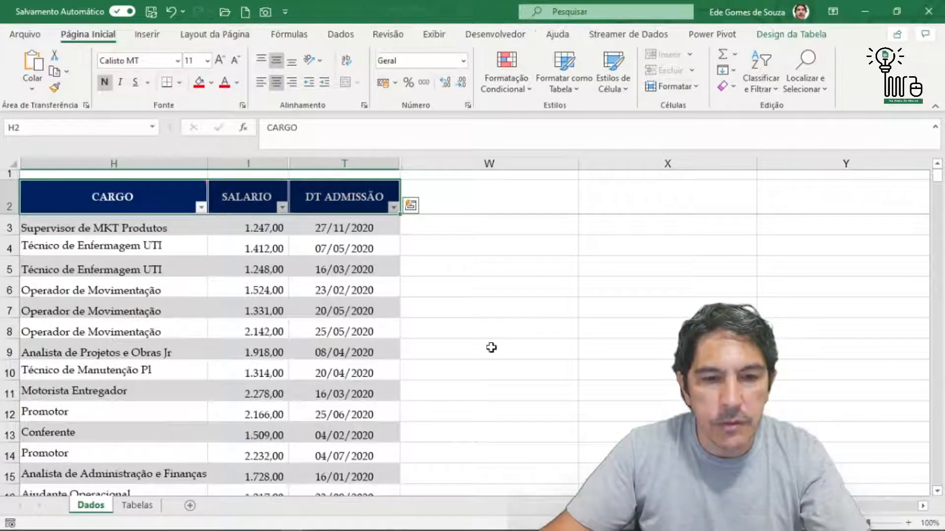
click(491, 348)
click(479, 242)
- Clear all data validation settings from the CARGO column, from H3 down to the last table row
click(130, 198)
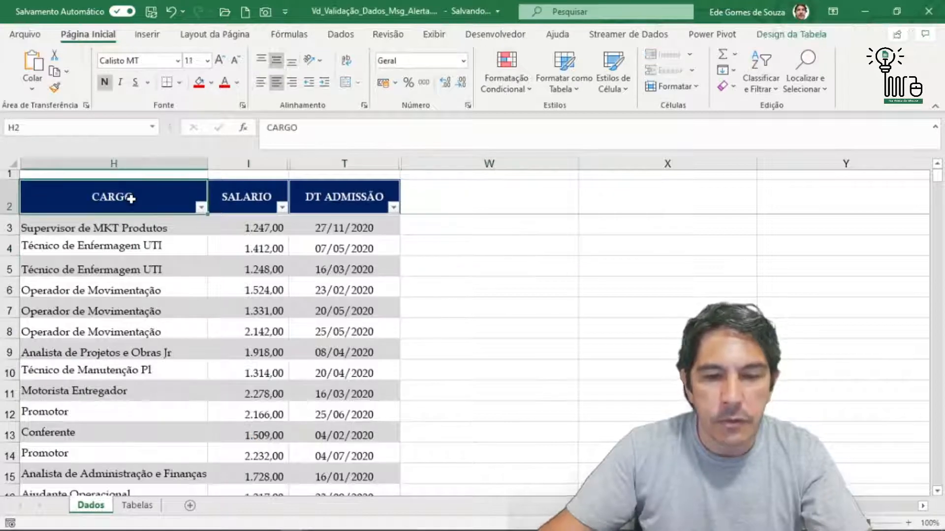
key(Down)
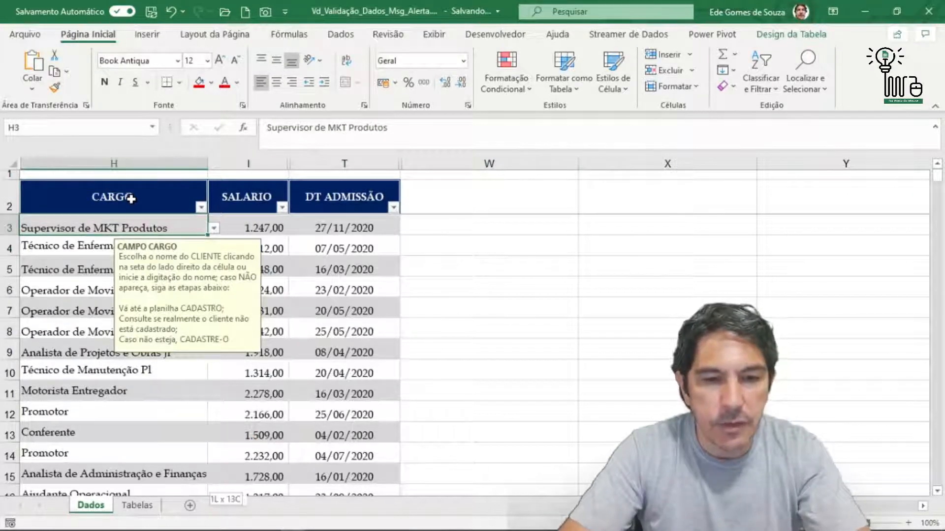
key(ctrl+shift+Down)
key(ctrl+q)
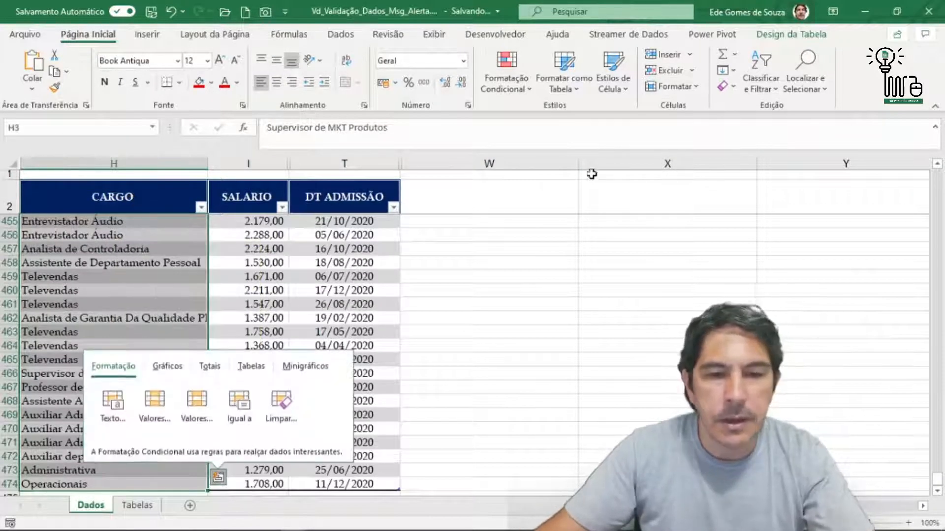
key(Escape)
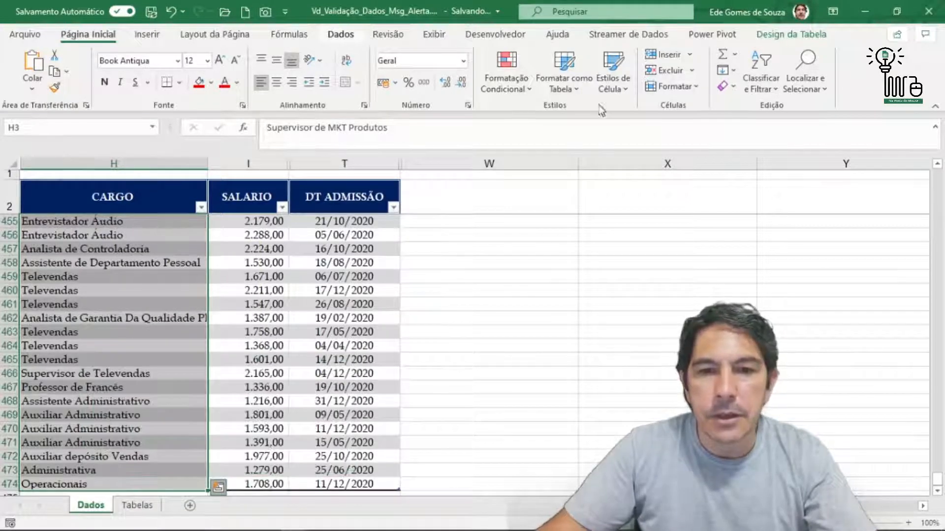
click(593, 87)
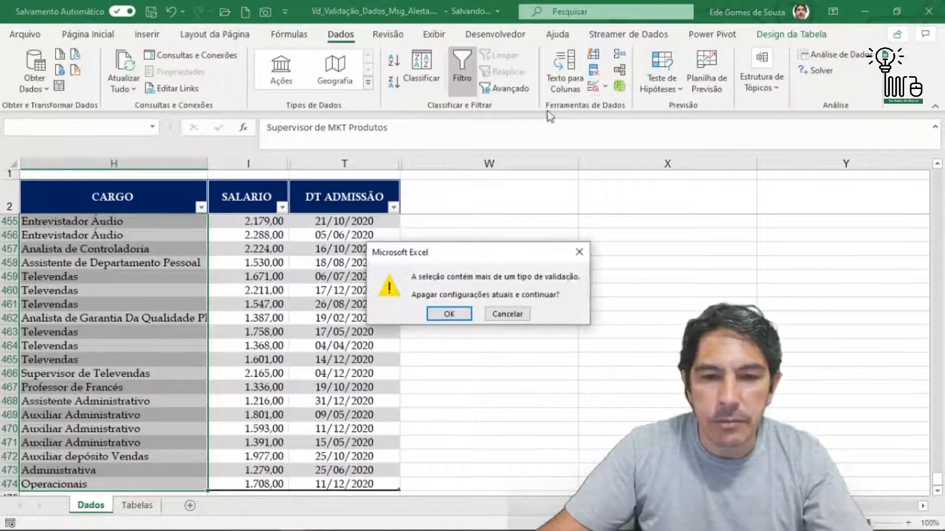
click(451, 315)
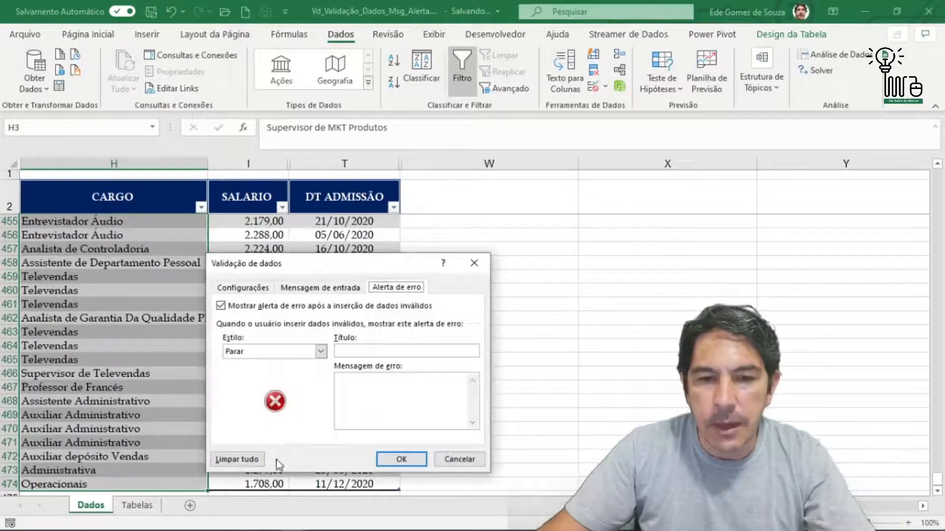
click(246, 460)
click(243, 287)
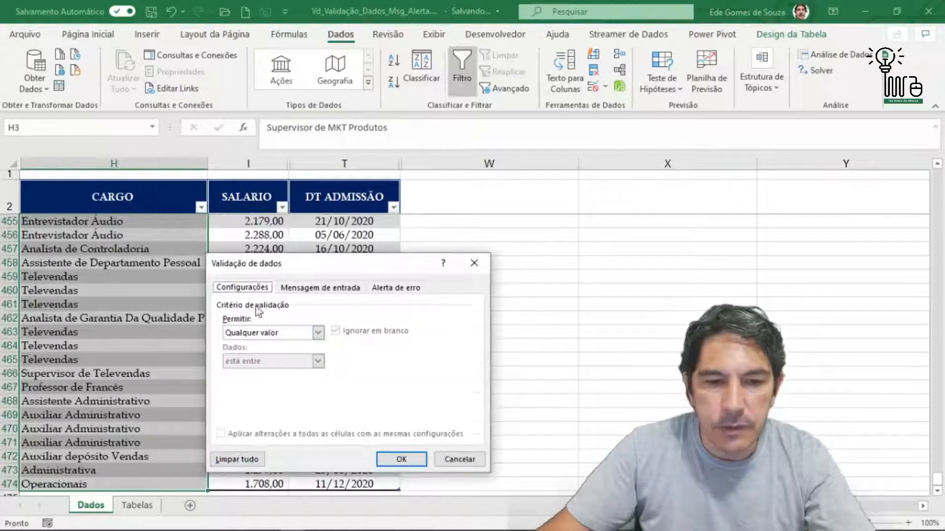
click(238, 459)
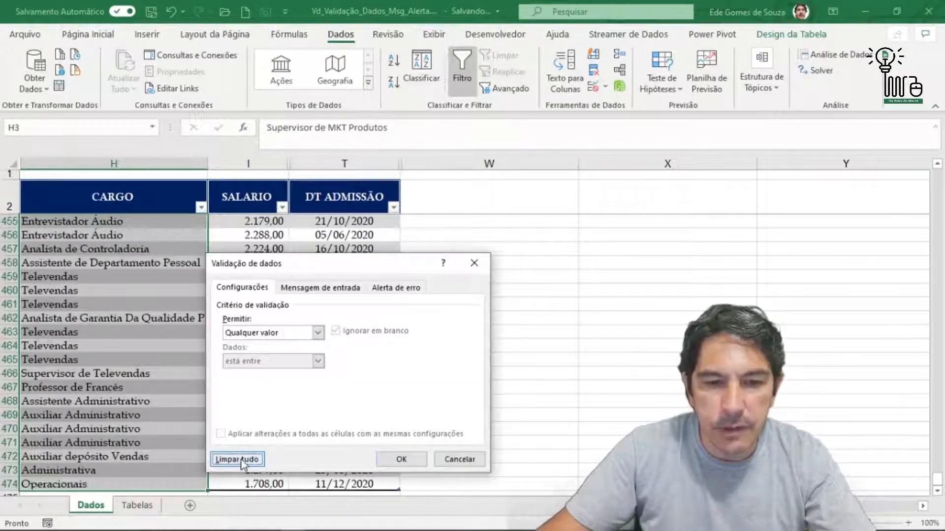
click(402, 459)
click(571, 339)
click(162, 194)
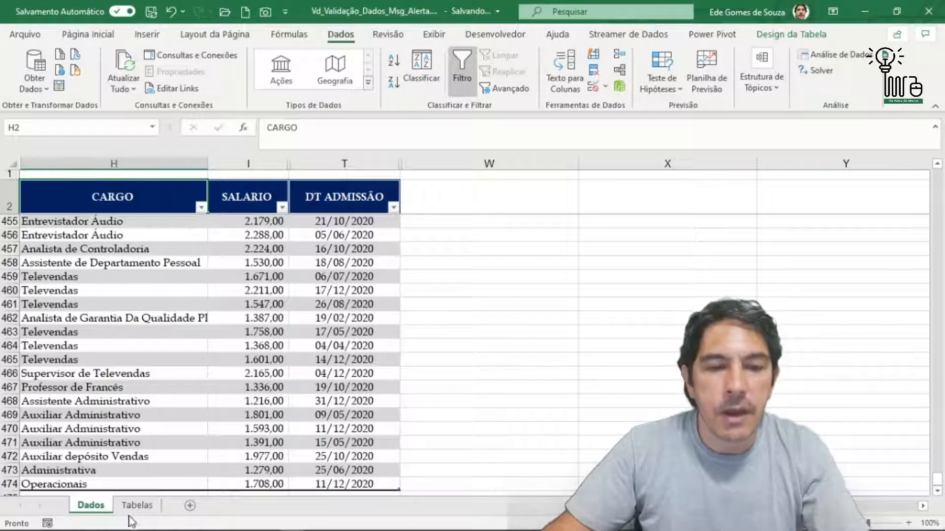
- Review the CARGO_PARA list on the Tabelas sheet and return to the CARGO column on the Dados sheet
click(136, 505)
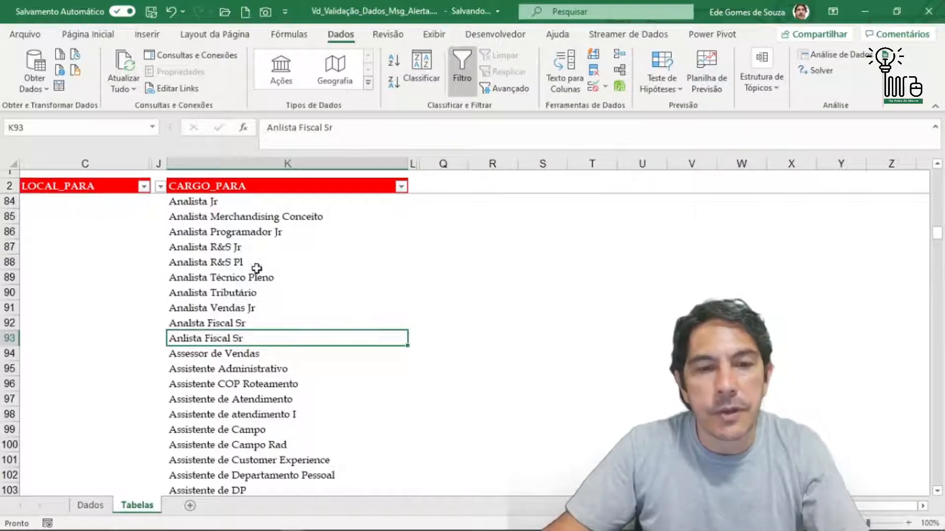
drag(265, 188, 278, 288)
drag(231, 263, 219, 414)
click(254, 188)
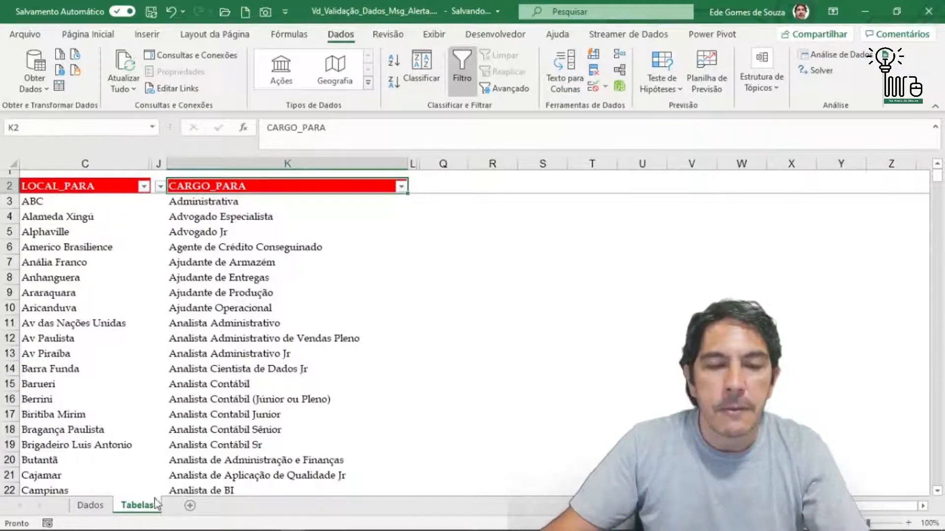
click(91, 505)
click(94, 221)
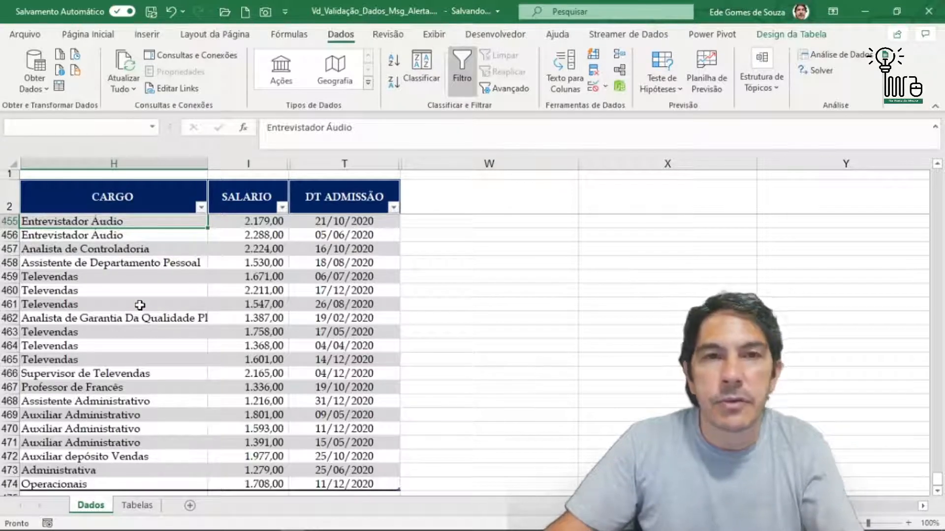
- Delete all entries in the CARGO column from H3 to the end of the table, keeping the header
click(112, 195)
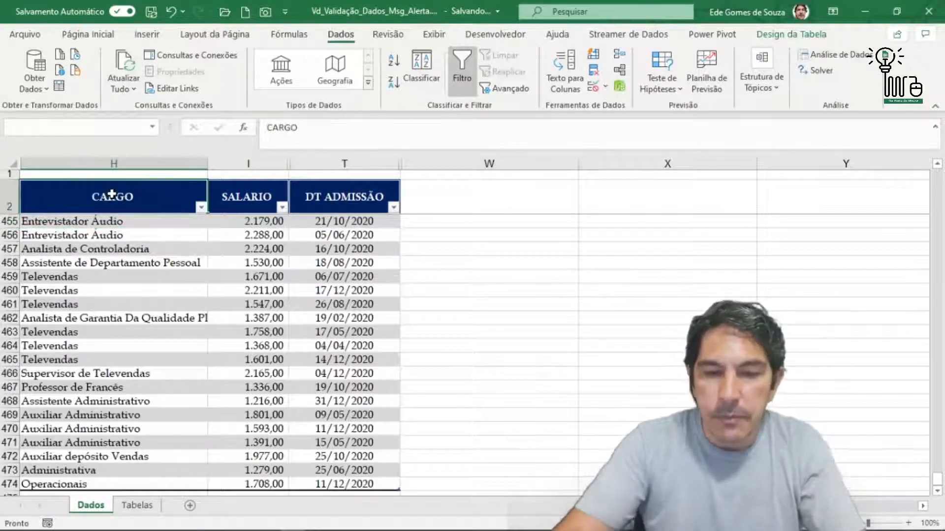
key(Down)
key(Down)
key(Down)
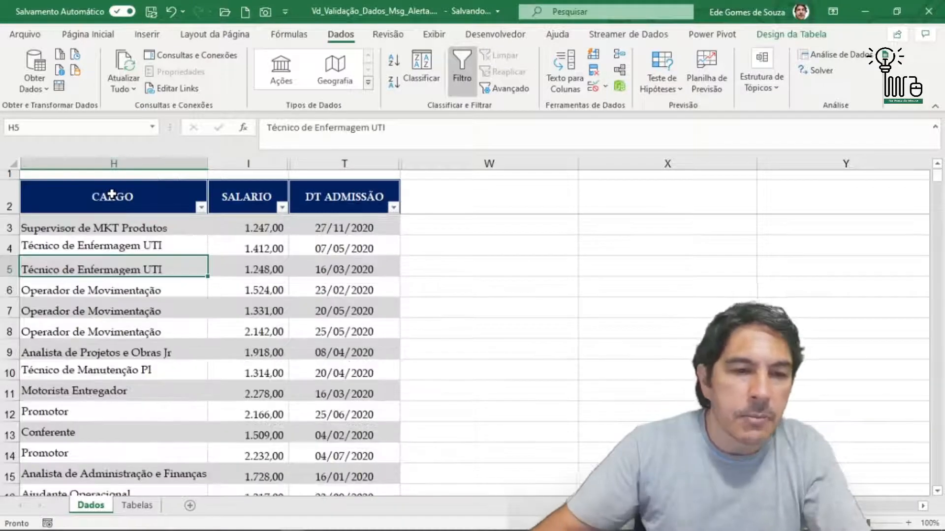
click(105, 223)
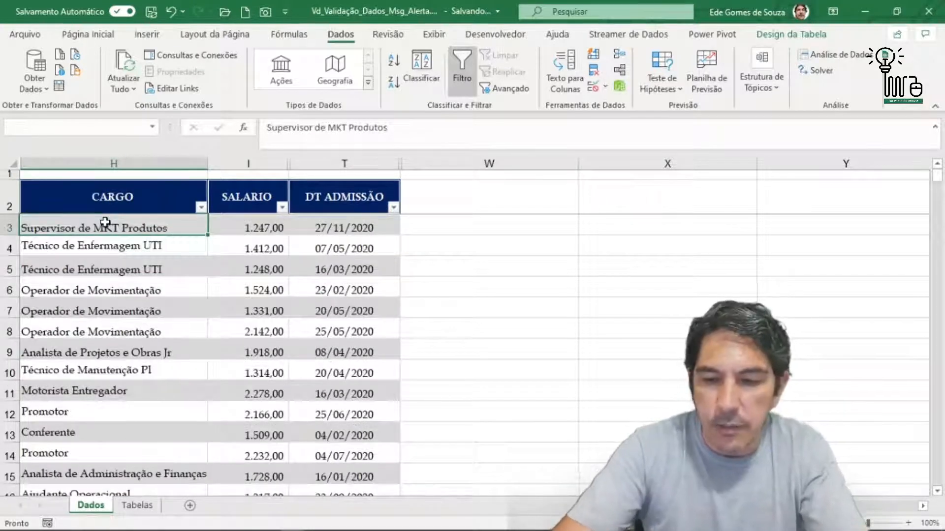
key(ctrl+shift+Down)
key(Delete)
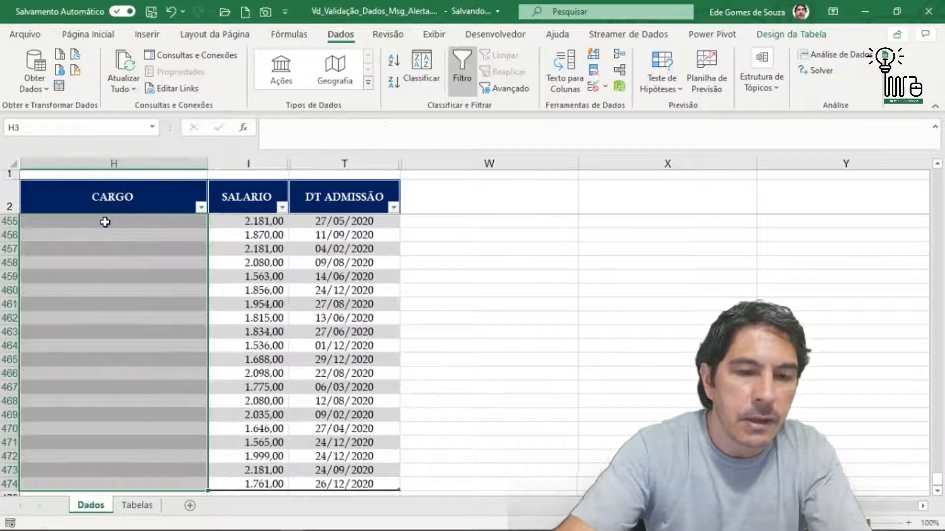
- Check the emptied CARGO cells and inspect the formulas in the SALARIO and DT ADMISSÃO columns
click(135, 193)
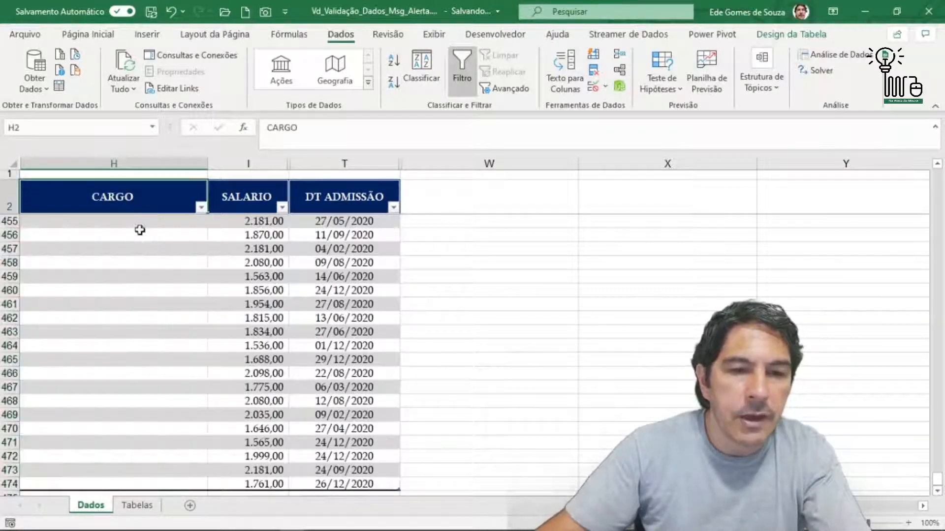
click(150, 224)
key(Up)
key(Up)
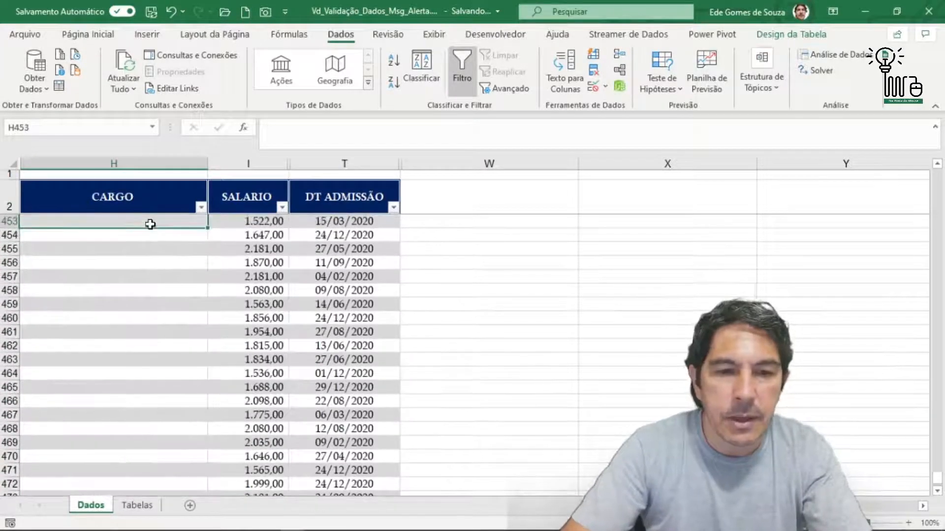
key(Right)
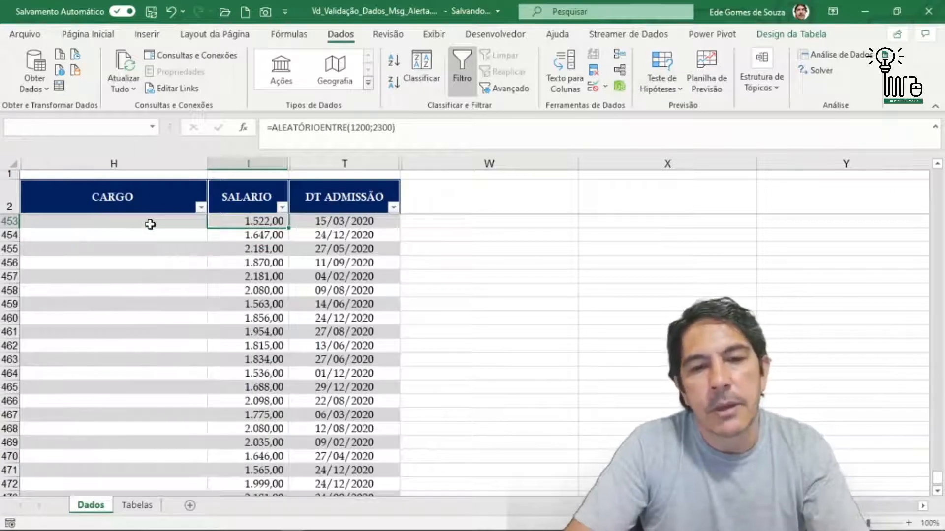
key(Right)
key(Right)
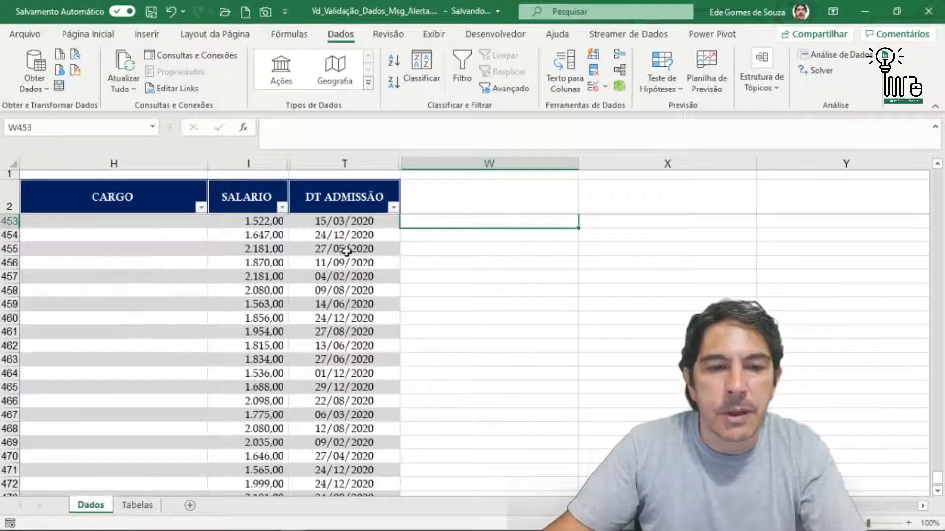
click(259, 221)
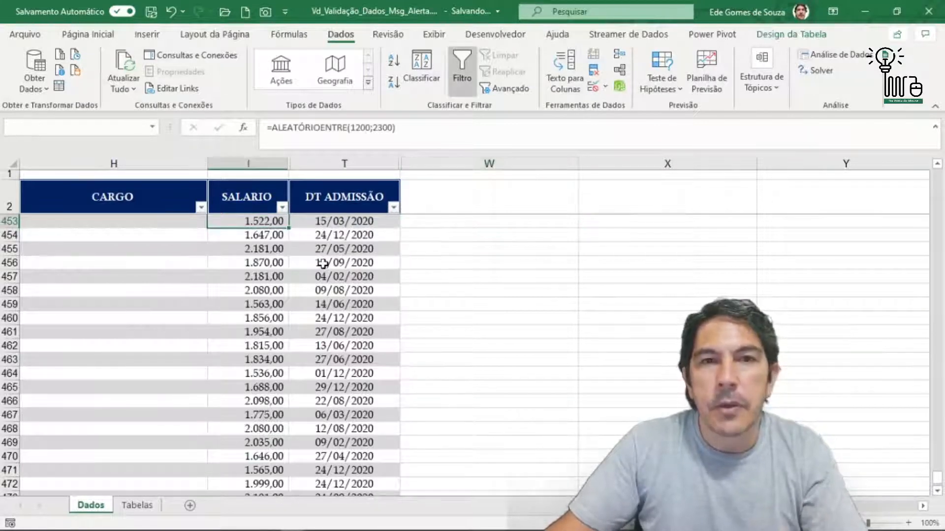
click(343, 223)
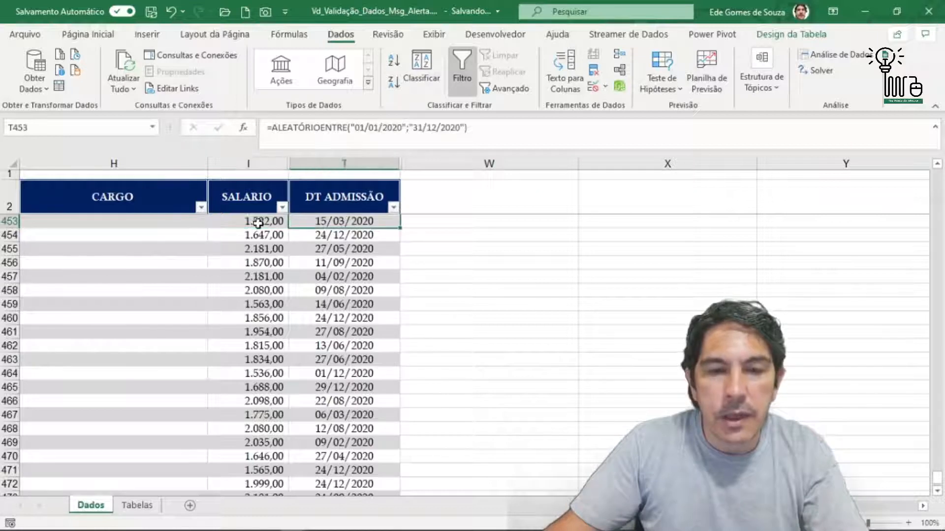
click(252, 220)
click(320, 225)
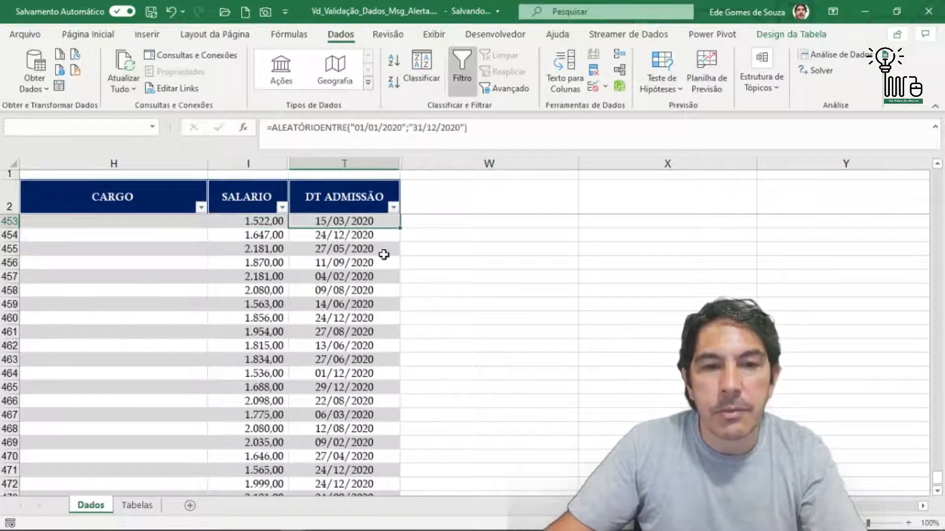
key(Right)
key(Down)
key(Down)
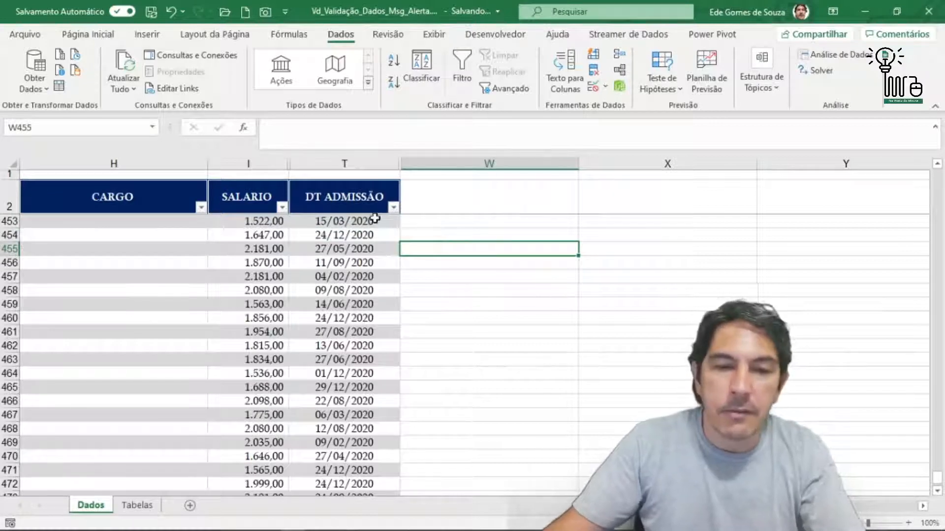
click(261, 223)
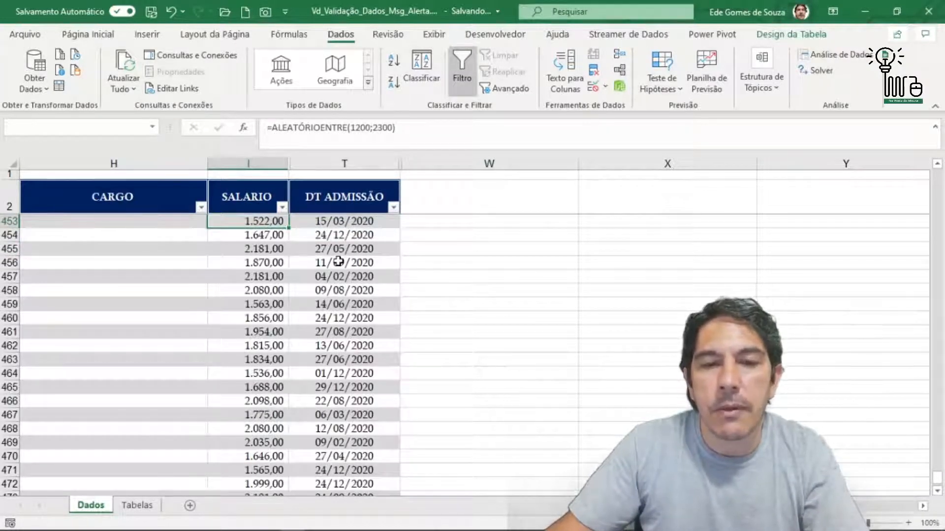
click(416, 277)
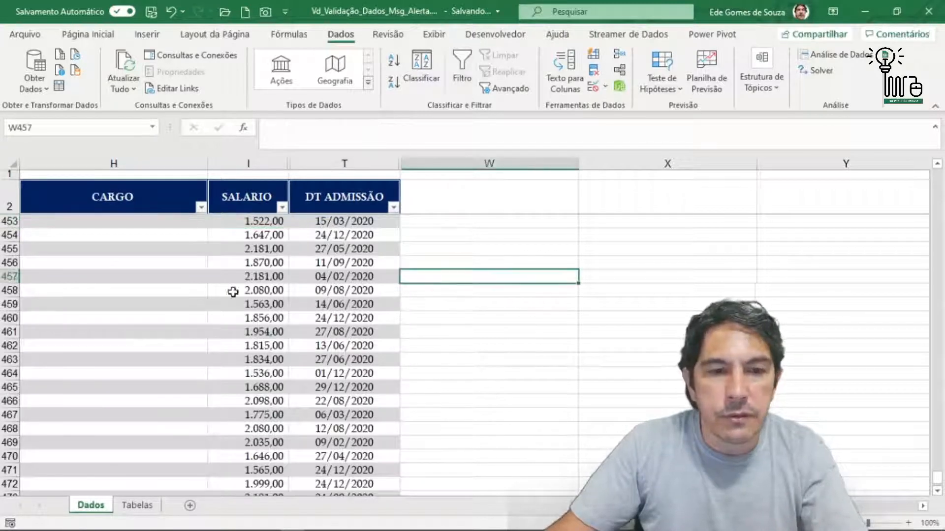
- Return to the first CARGO cell, H3, and review the CARGO_PARA list on the Tabelas sheet
click(172, 212)
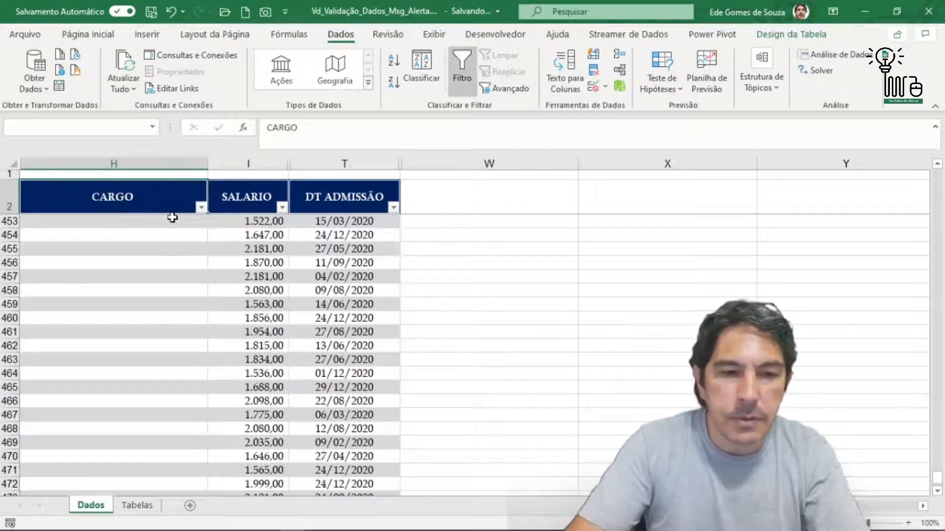
key(Down)
key(Down)
key(Down)
key(Down)
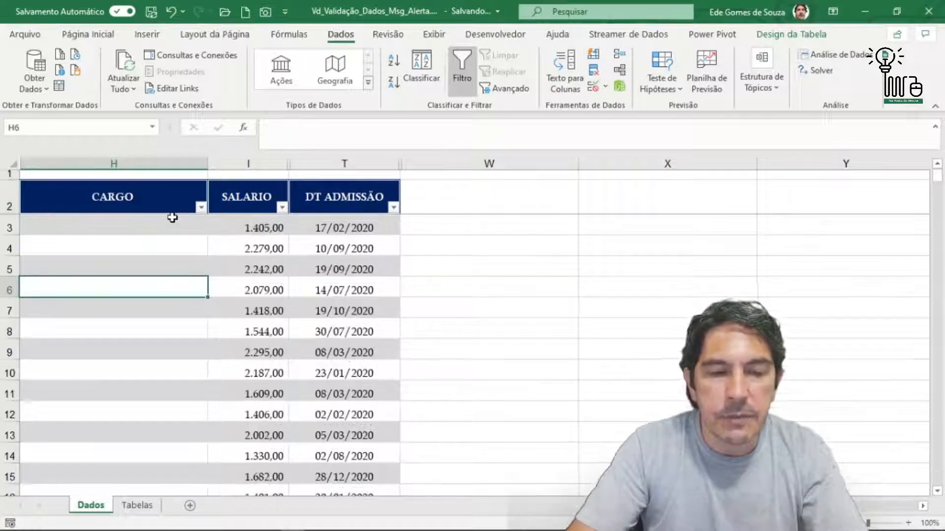
click(104, 229)
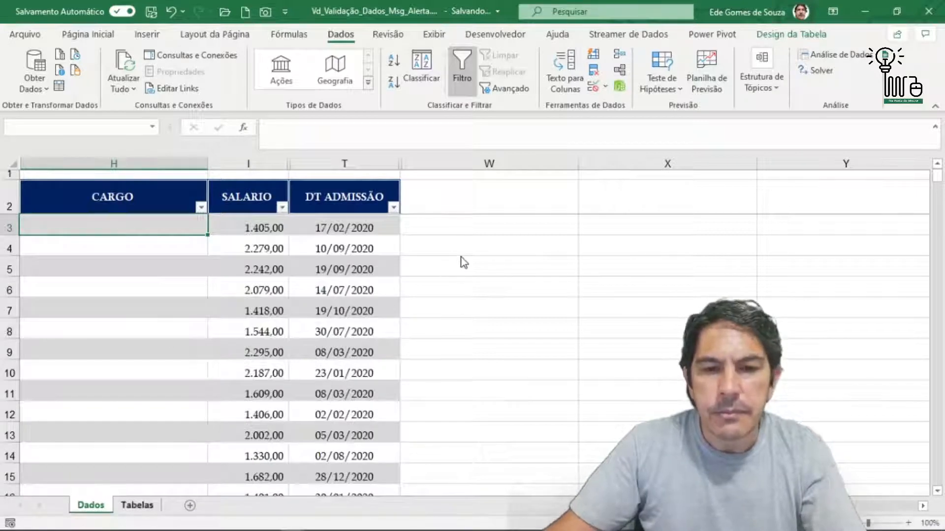
key(ctrl+Page_Down)
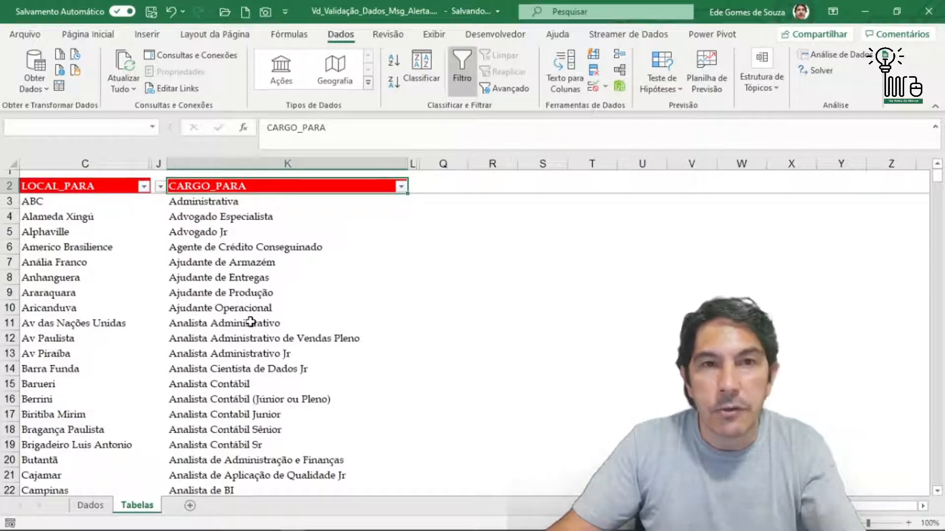
click(272, 250)
click(285, 186)
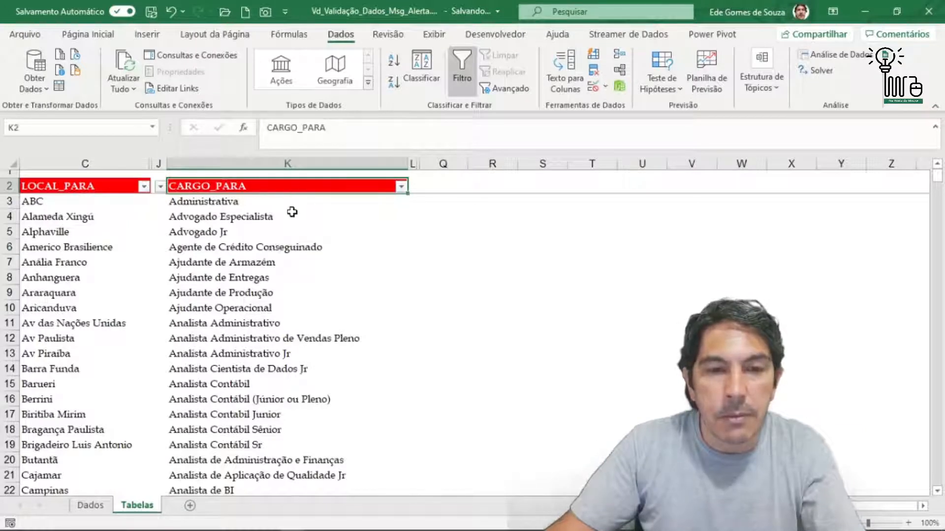
click(255, 230)
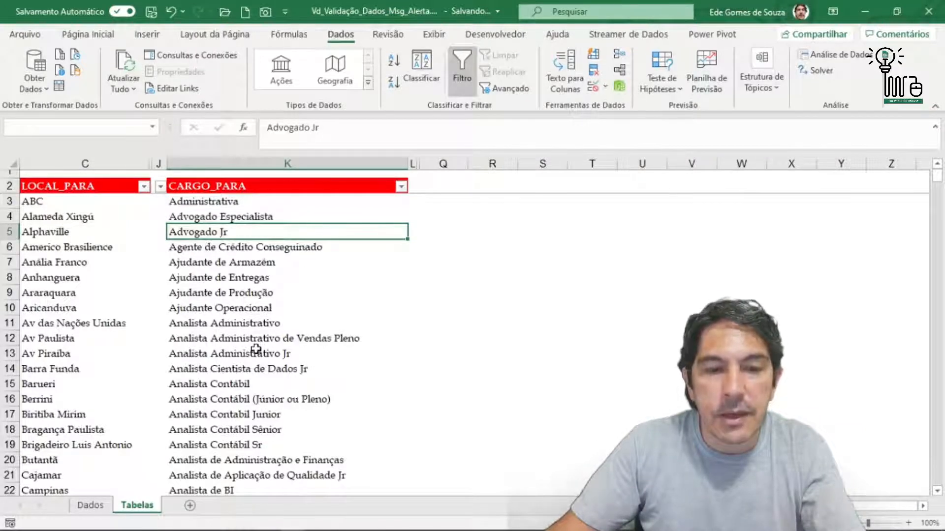
scroll(261, 357, down, 4)
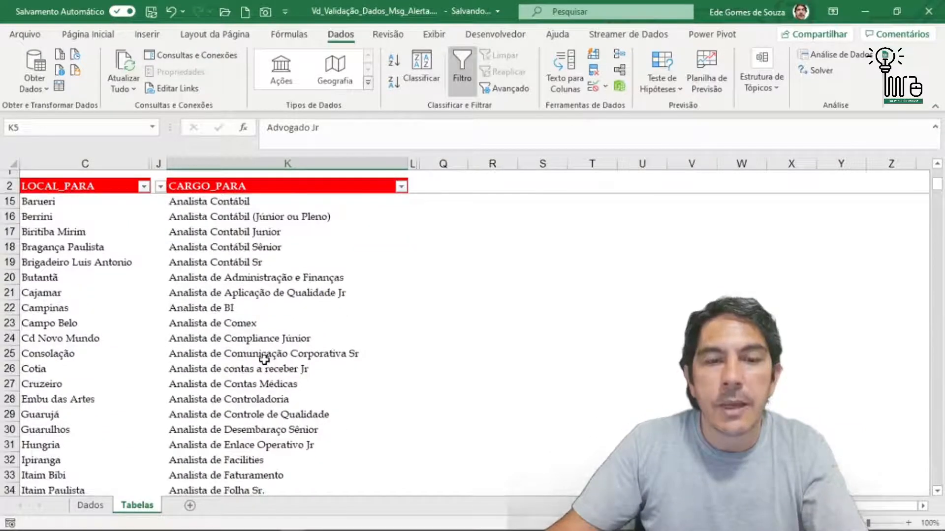
- Run Remove Duplicates on the whole CARGO_PARA column of the Tabelas sheet, treating the first row as a header
click(260, 185)
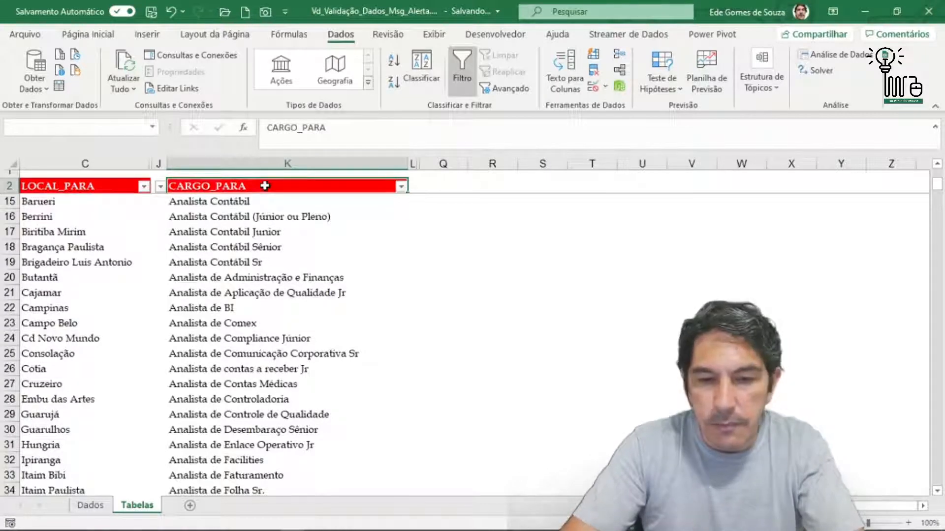
key(ctrl+shift+Down)
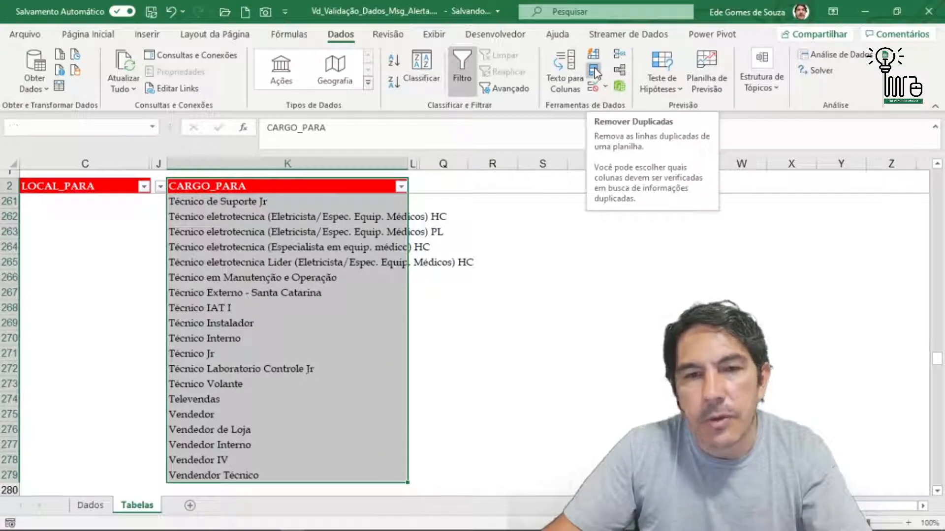
click(595, 73)
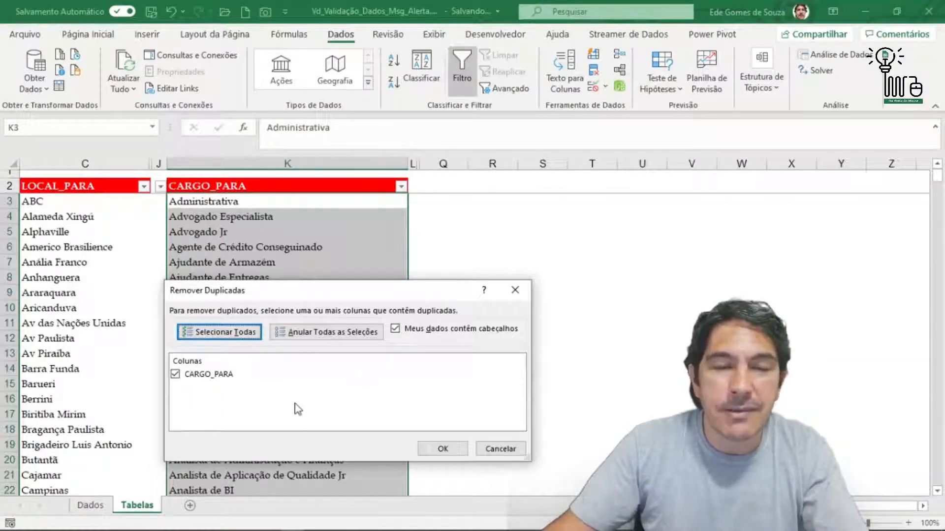
click(445, 449)
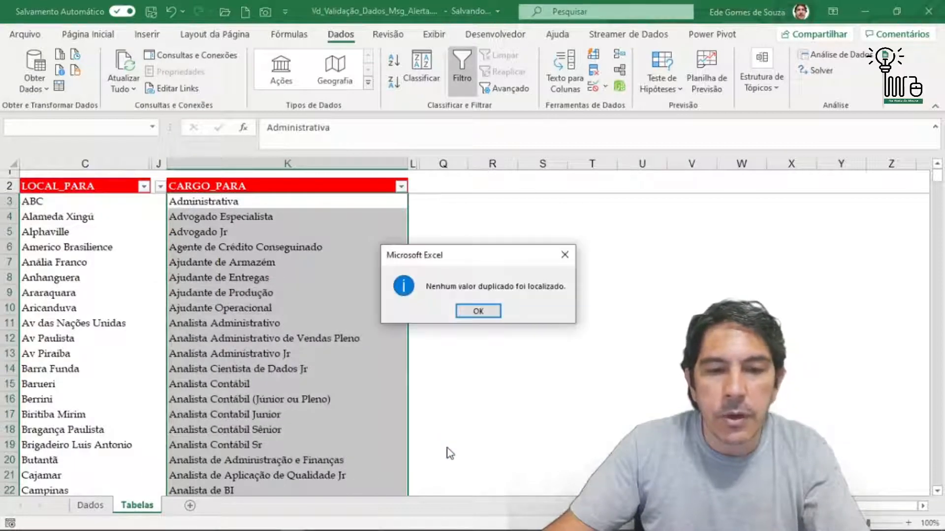
click(478, 311)
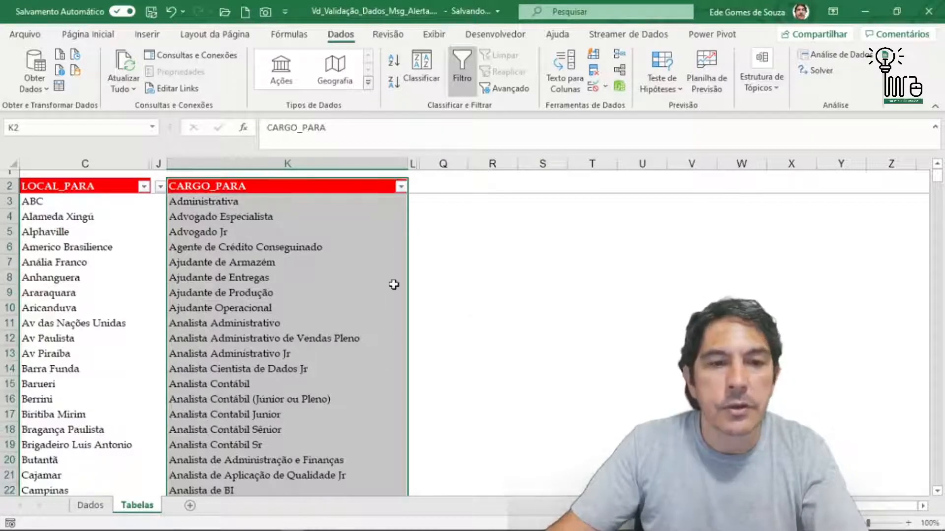
- Start data validation on the Dados sheet for the CARGO cells H3 to H474, allowing values from a list (Lista)
click(91, 507)
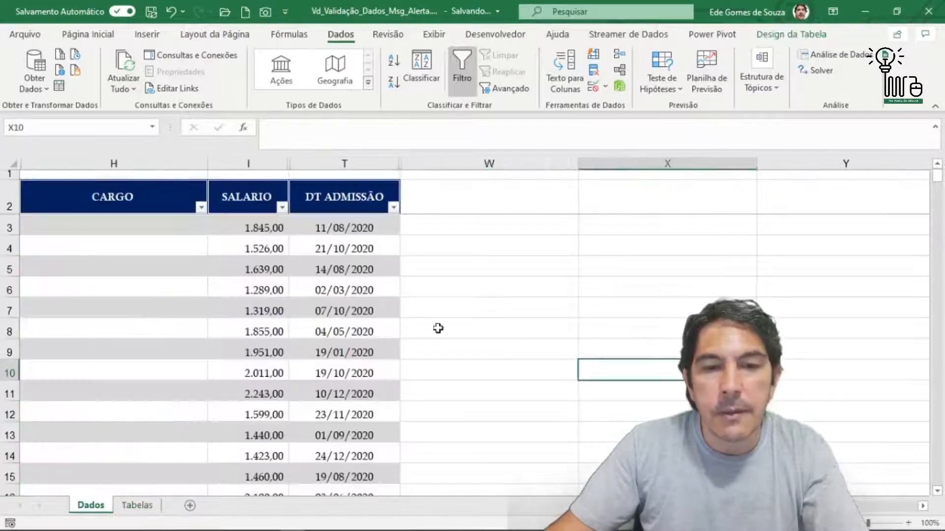
click(106, 231)
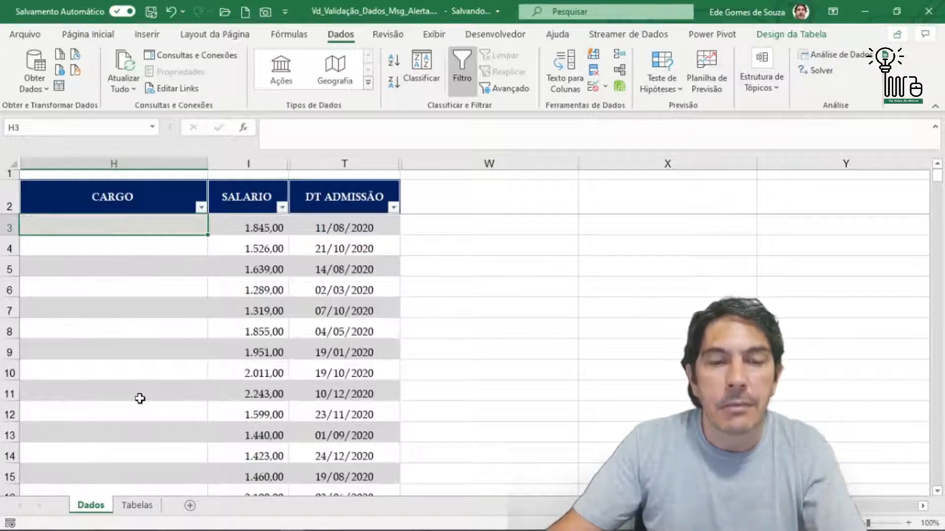
click(140, 350)
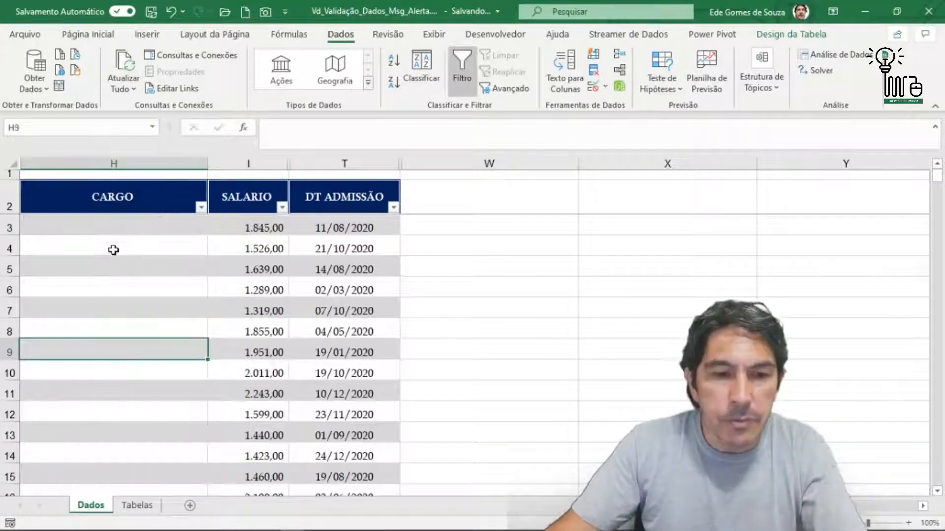
drag(118, 225, 119, 321)
scroll(118, 321, down, 20)
scroll(118, 321, down, 20)
scroll(118, 321, down, 20)
scroll(118, 321, down, 13)
drag(118, 321, 118, 321)
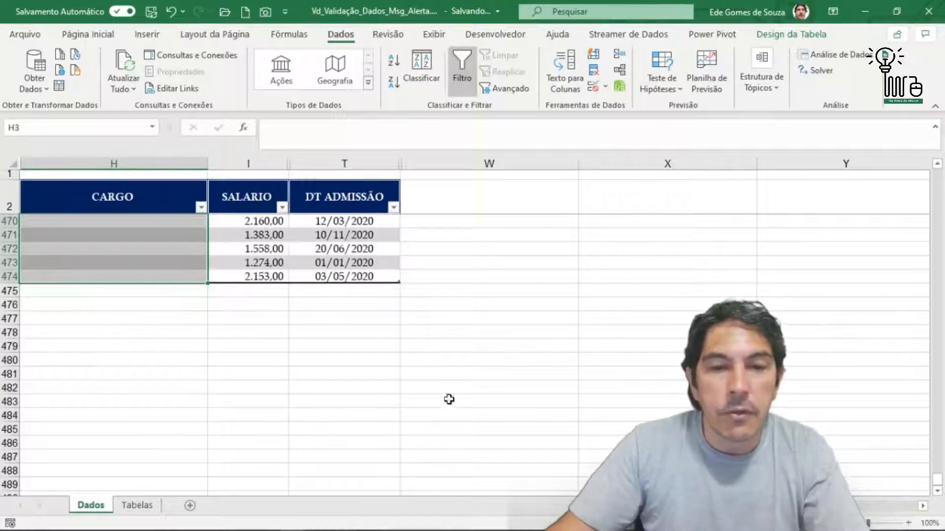
scroll(452, 389, up, 2)
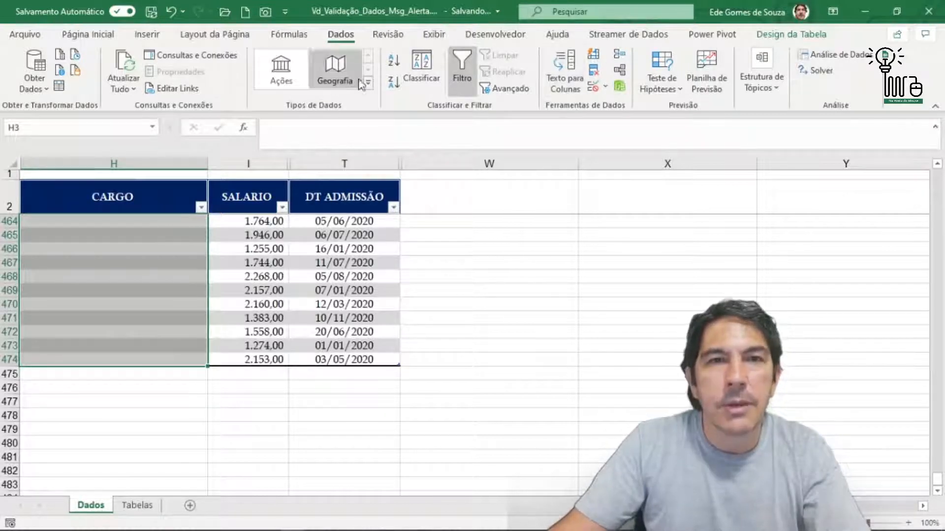
click(593, 88)
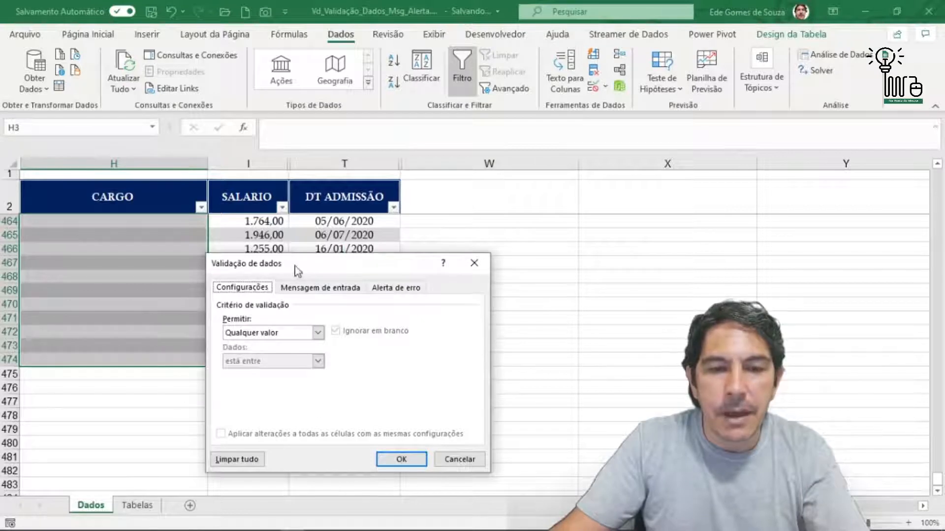
drag(296, 267, 214, 282)
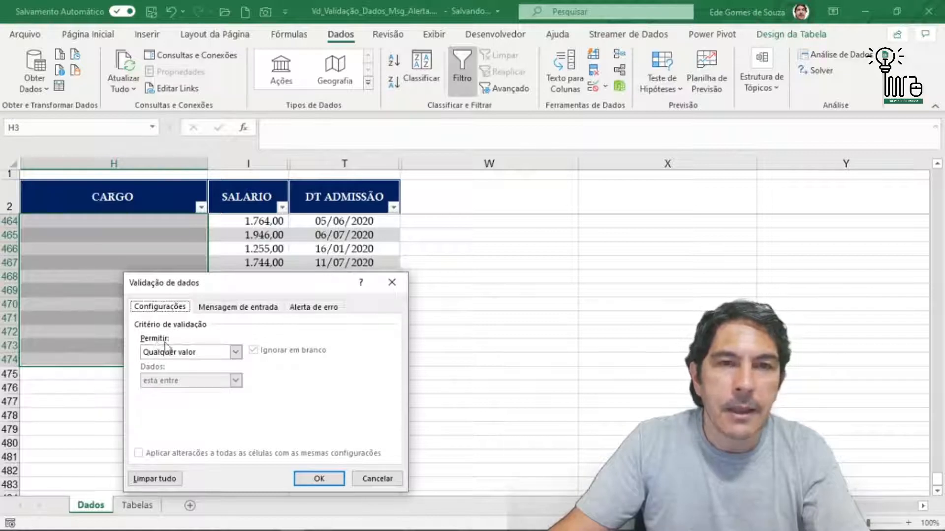
click(237, 353)
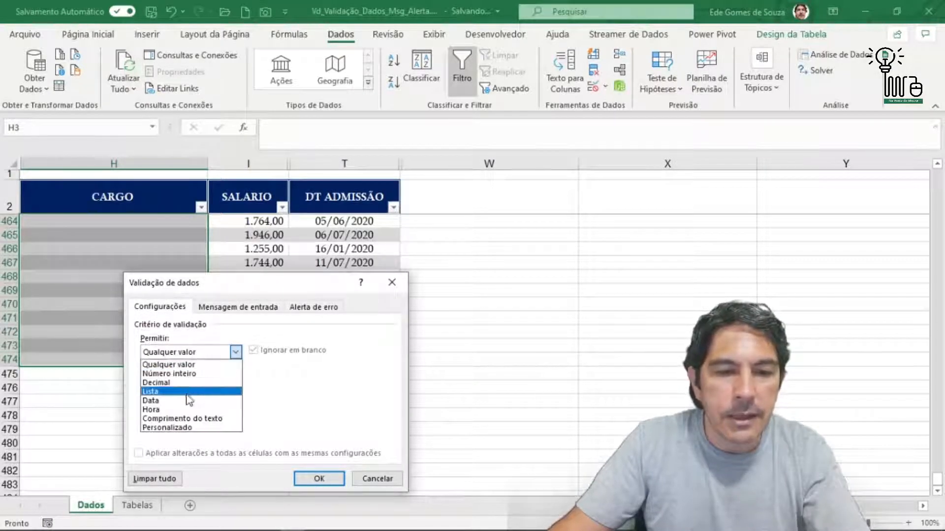
click(181, 392)
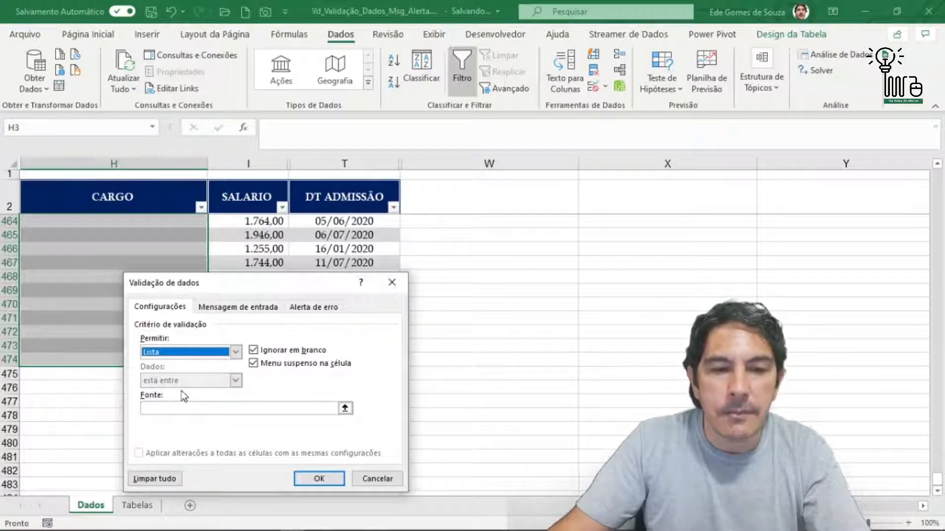
- Set the validation list source to =Tabelas!$K$3:$K$285, including spare blank rows below the last entry, and apply the validation
click(153, 406)
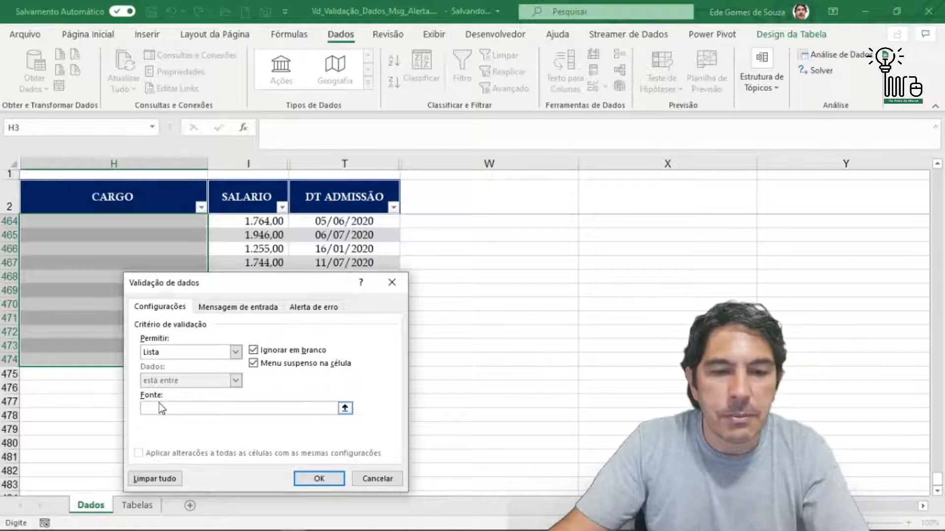
drag(208, 284, 181, 268)
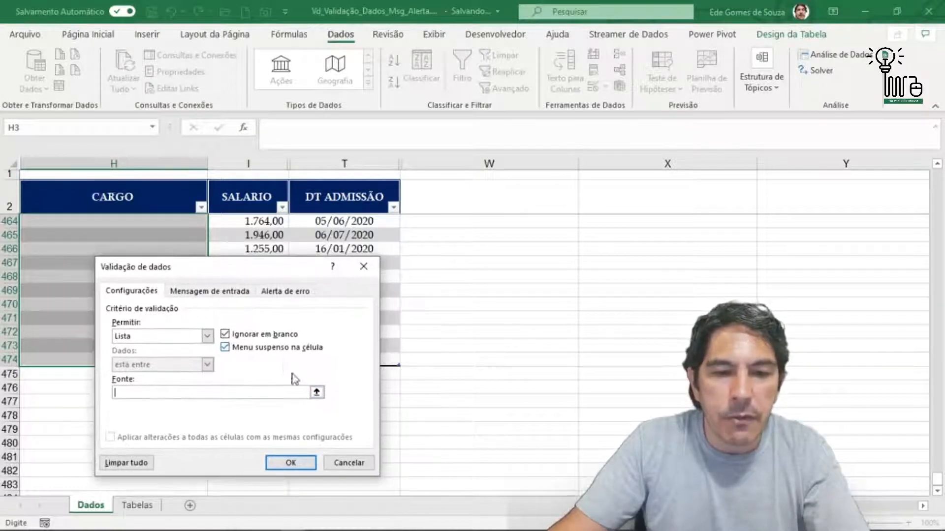
click(317, 393)
click(152, 508)
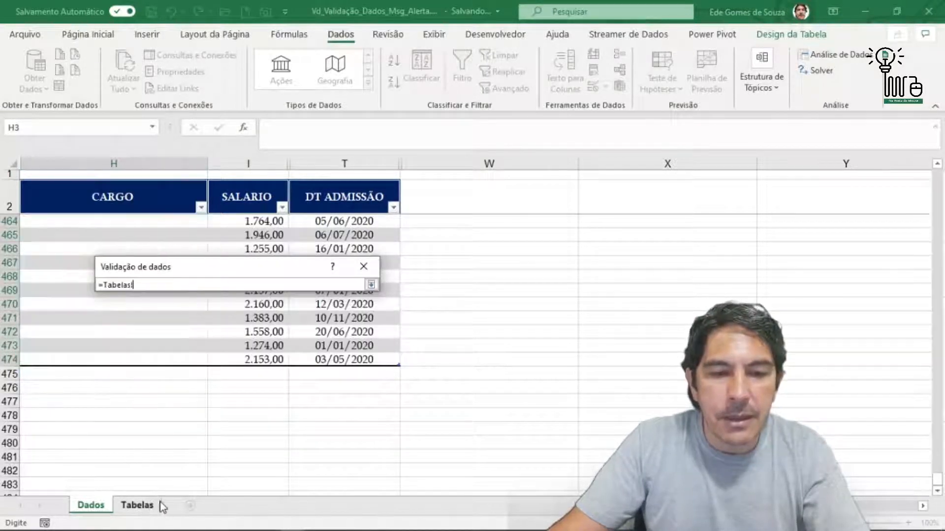
click(287, 185)
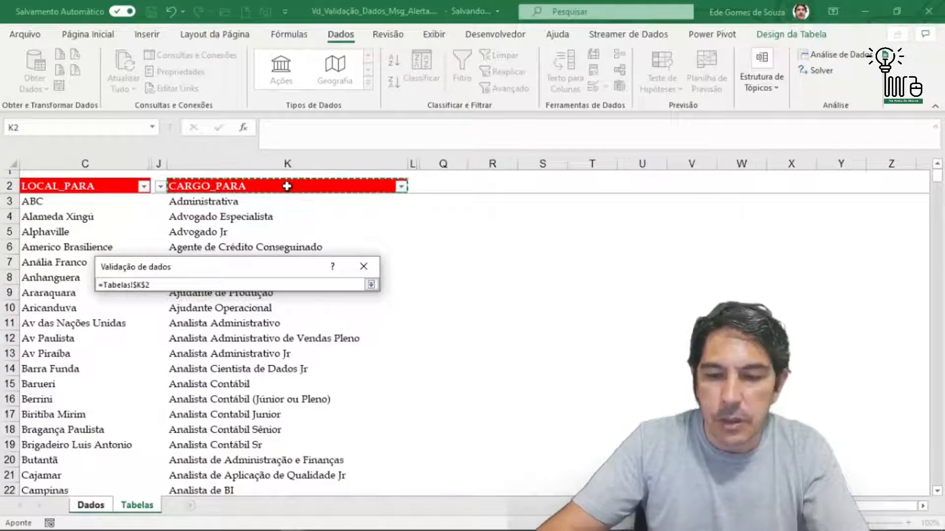
key(Down)
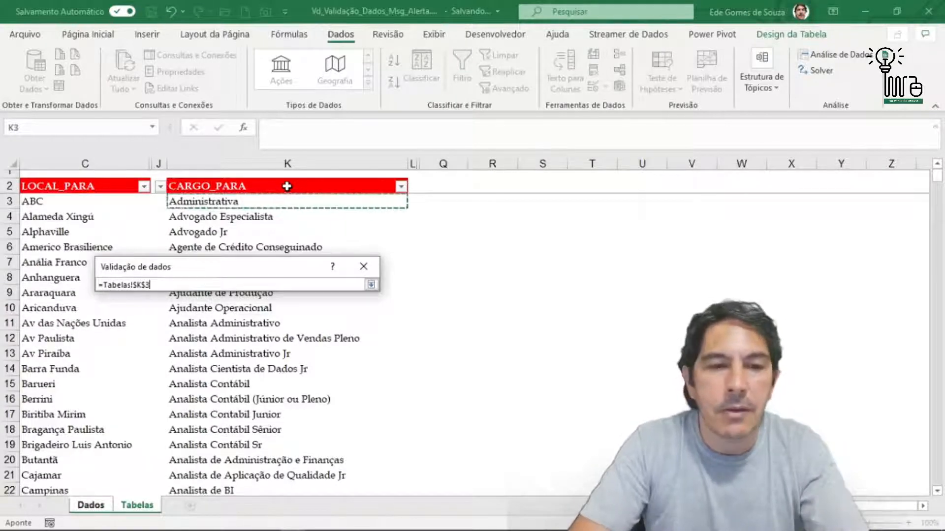
key(ctrl+shift+Down)
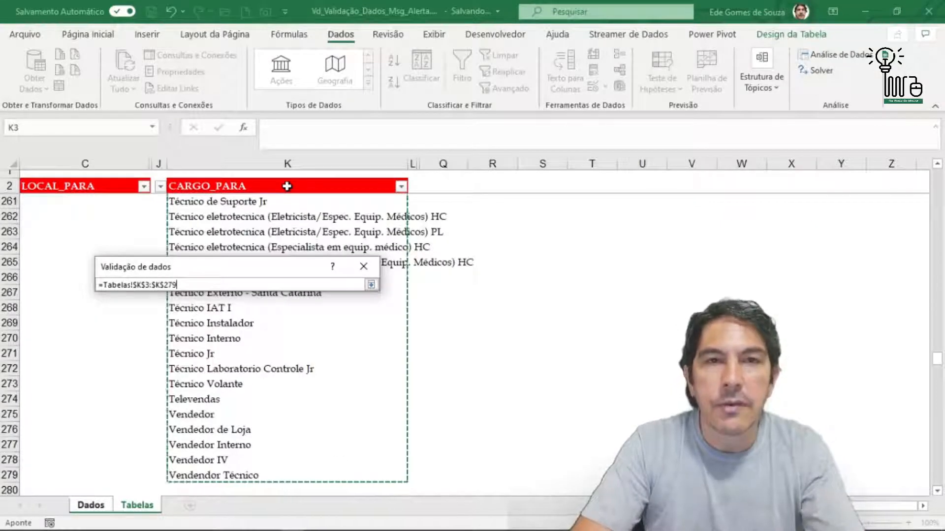
key(shift+Down)
key(shift+Down)
key(shift+Down)
key(shift+Down)
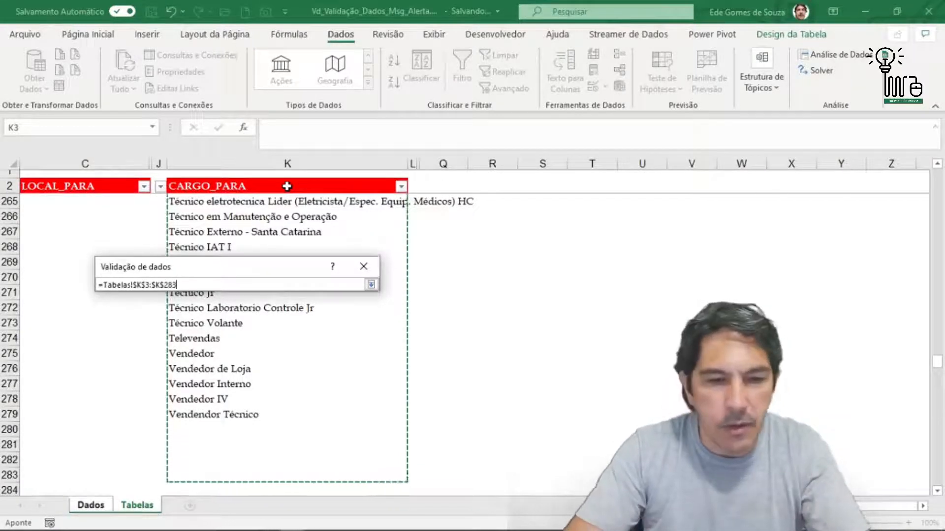
key(shift+Down)
key(shift+Down)
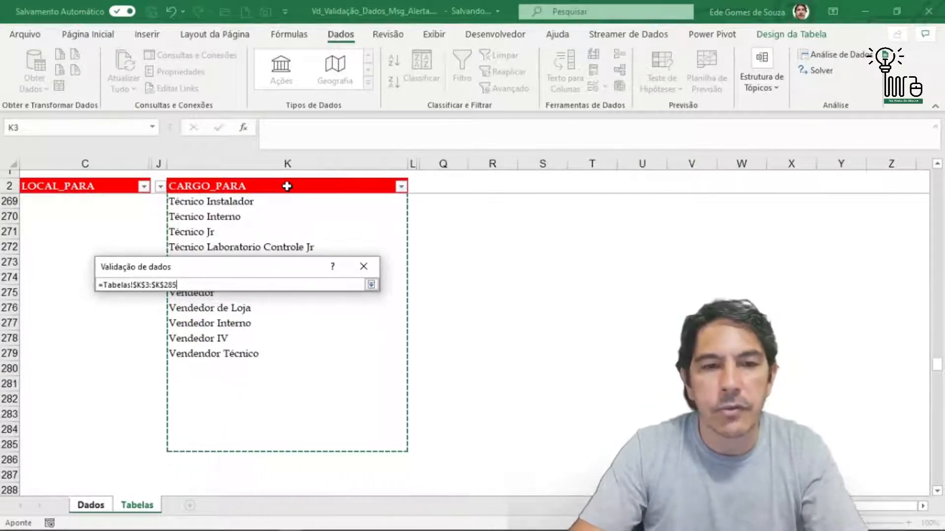
click(371, 284)
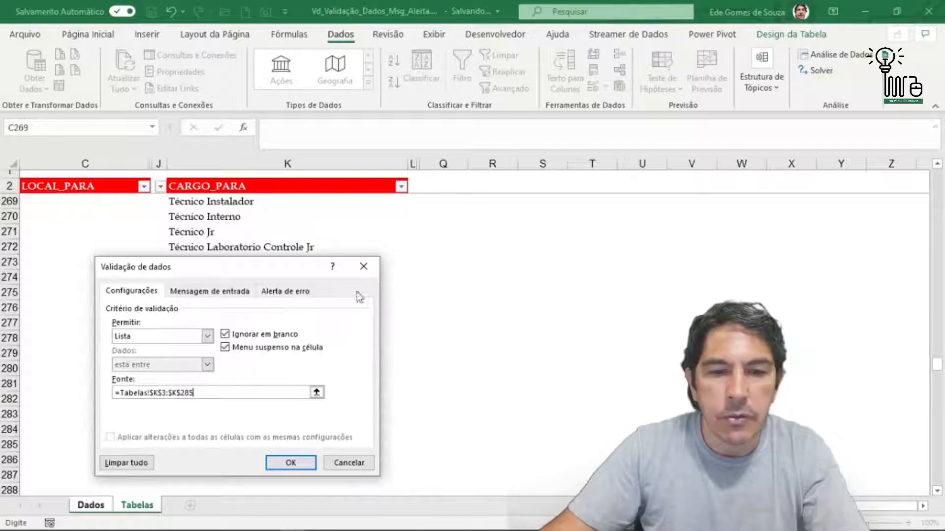
click(294, 463)
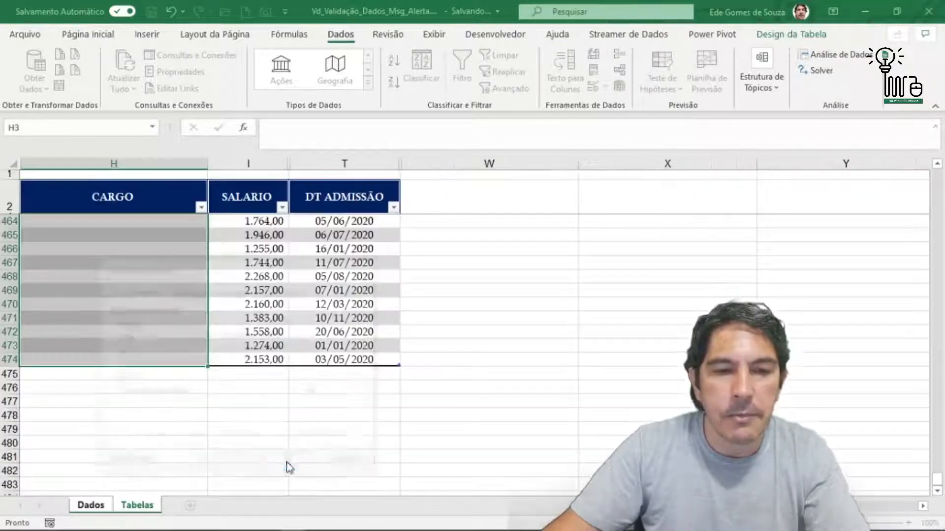
- Check the validation dropdown in the first rows of the CARGO column and open the list in H3
click(159, 209)
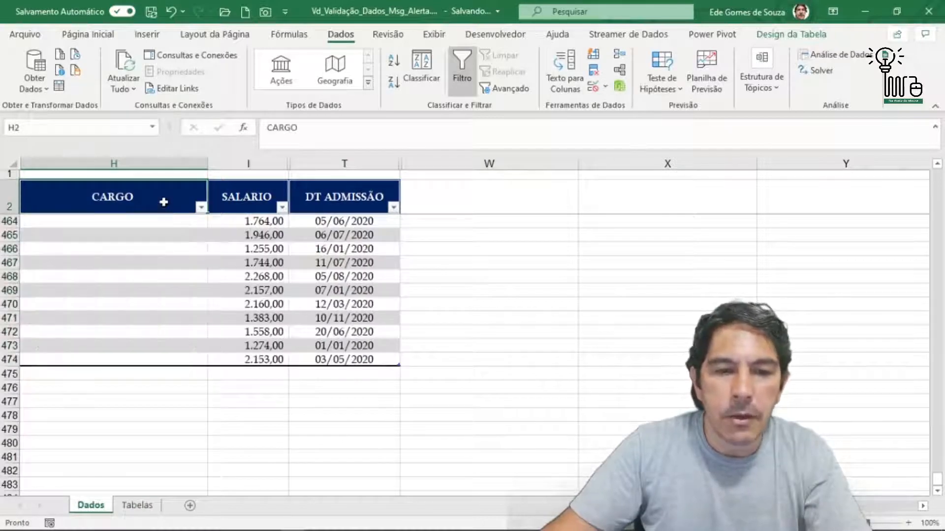
key(Down)
key(Down)
key(Down)
key(Down)
key(Down)
key(Up)
key(Up)
key(Up)
key(Up)
key(Up)
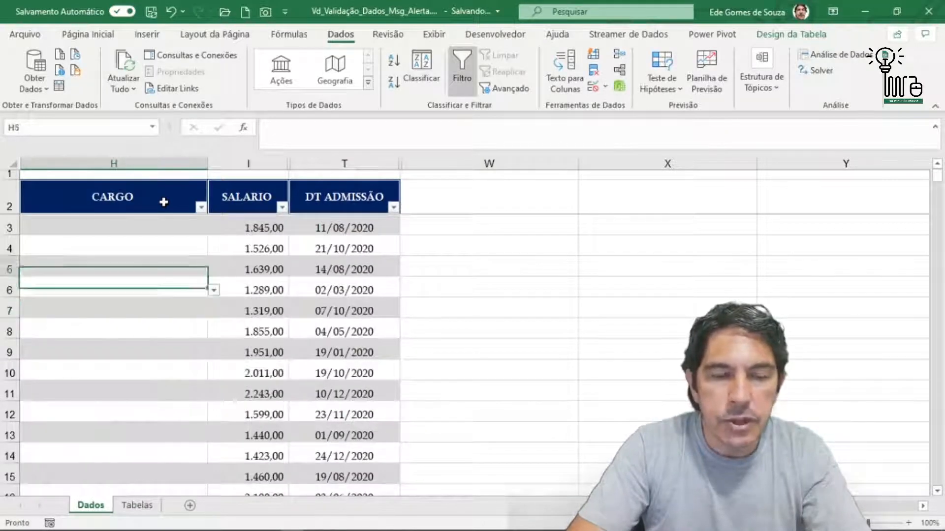
key(Down)
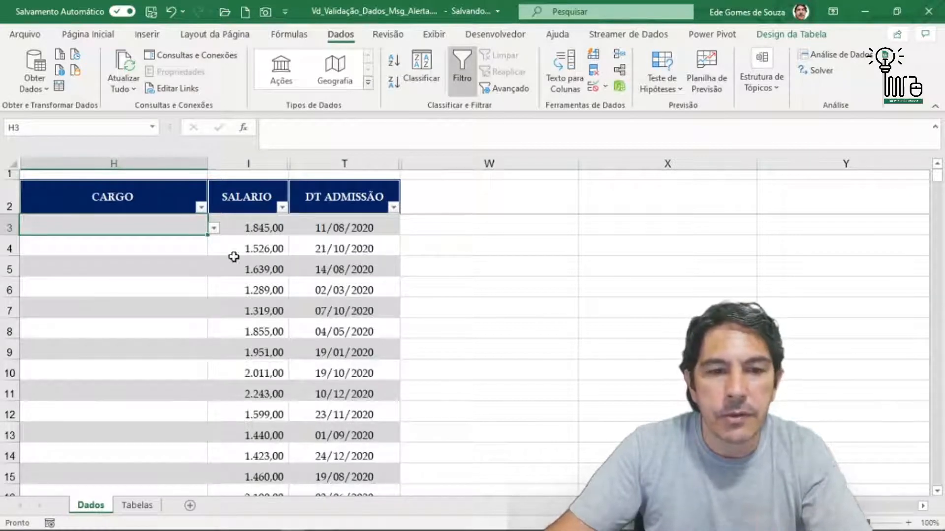
click(214, 228)
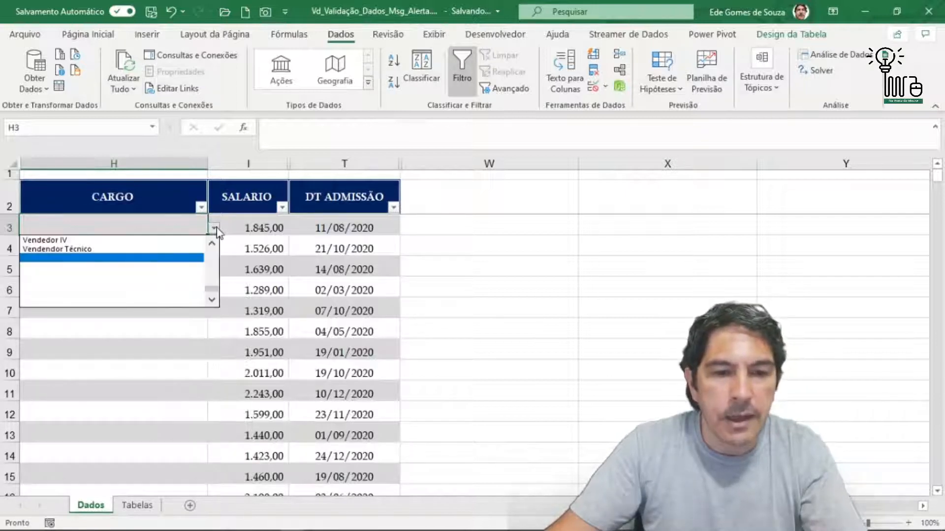
- Fill H3 with Ajudante de Produção and H4 with Auxiliar Técnico using the CARGO validation lists
drag(215, 291, 217, 246)
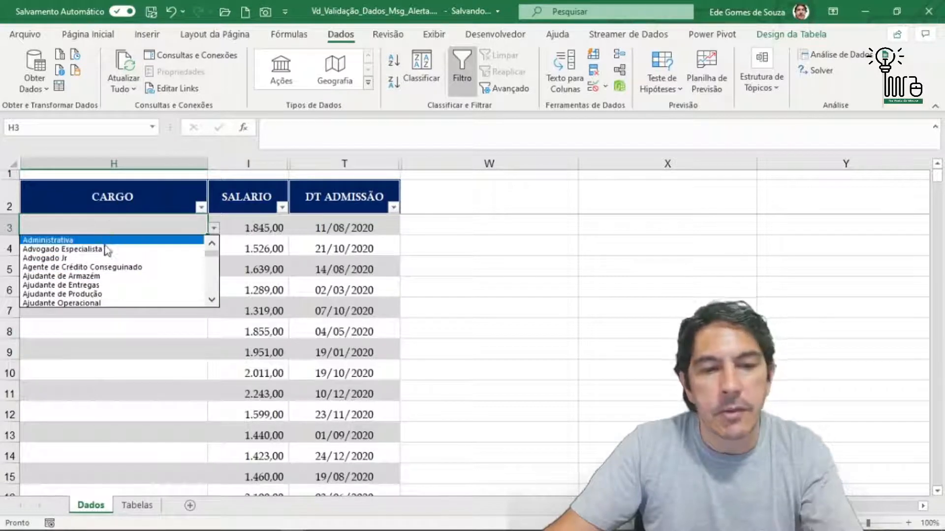
click(92, 294)
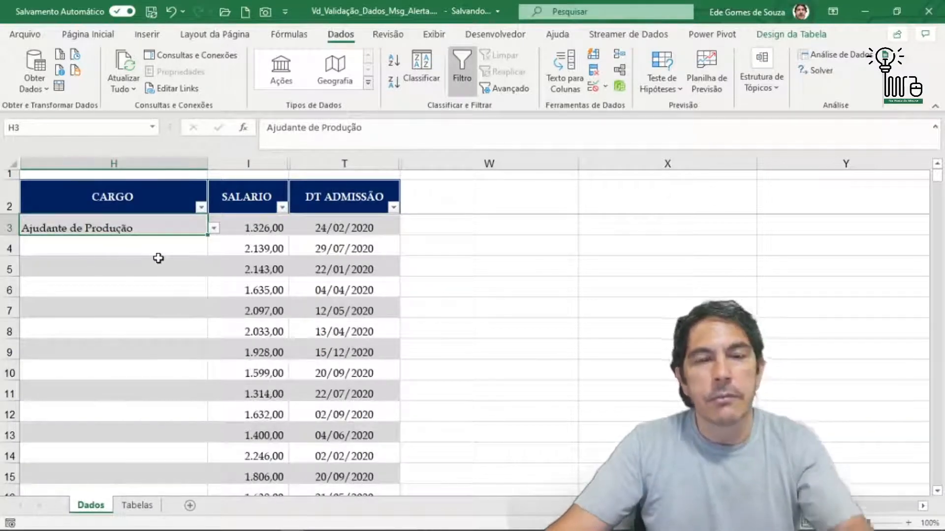
click(128, 247)
click(214, 249)
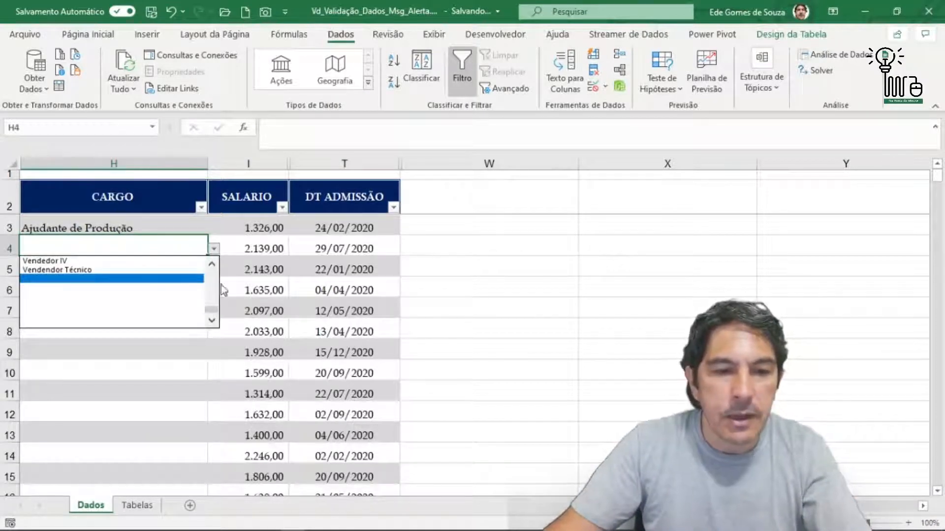
drag(211, 308, 211, 290)
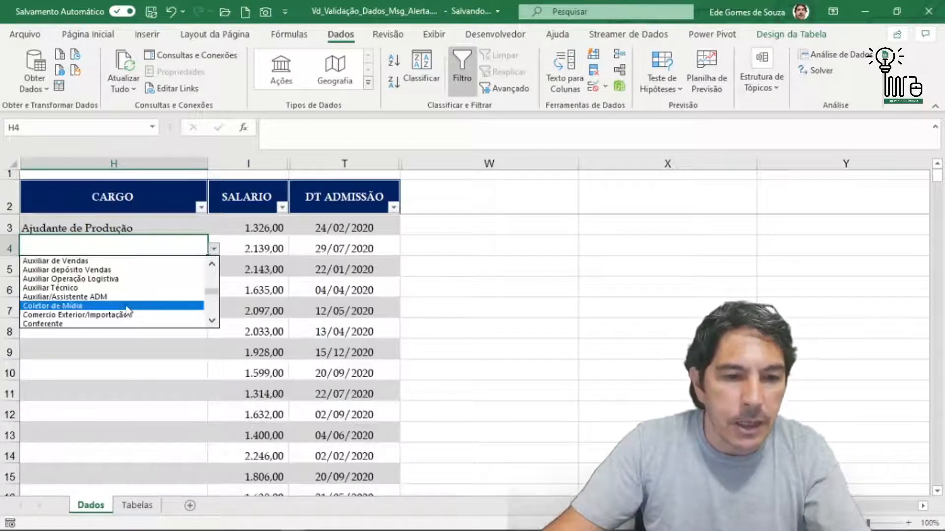
click(105, 288)
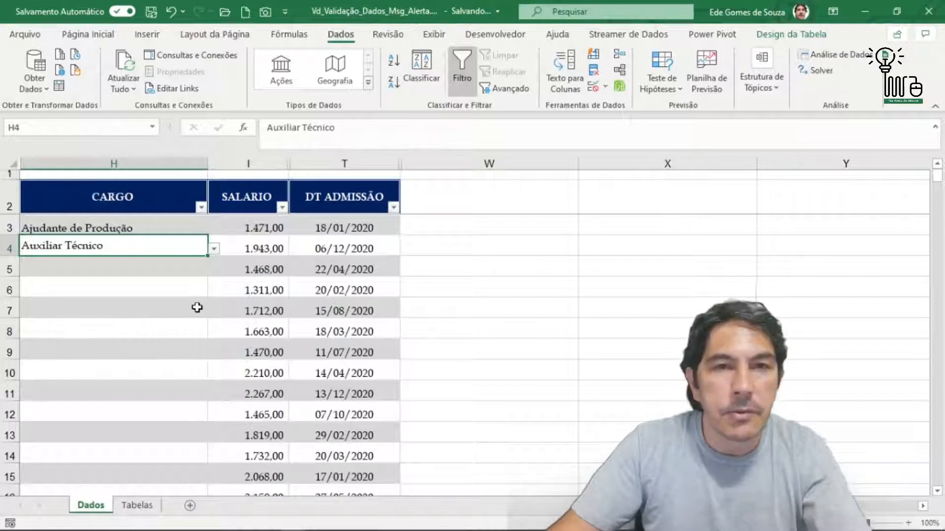
- Go to the end of the CARGO column at H477 and select the table's CARGO cells from H474 up to H3
click(105, 221)
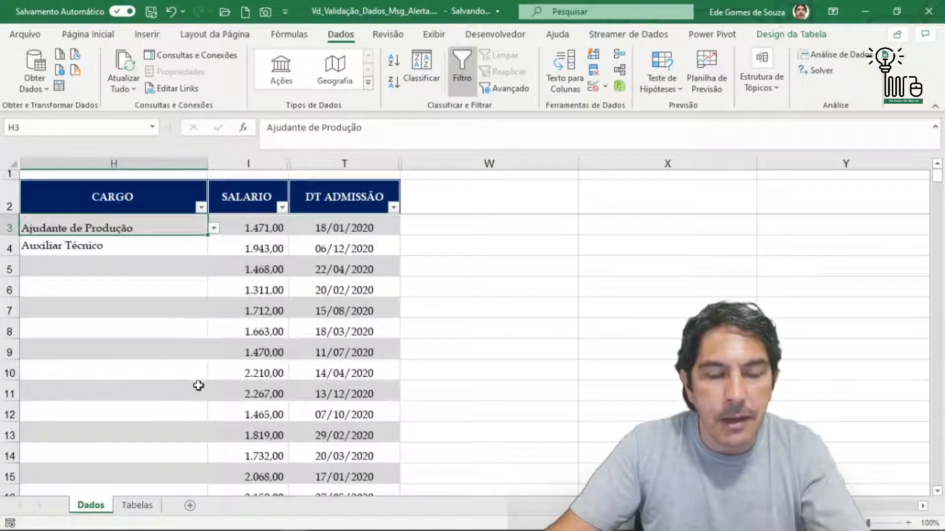
click(150, 342)
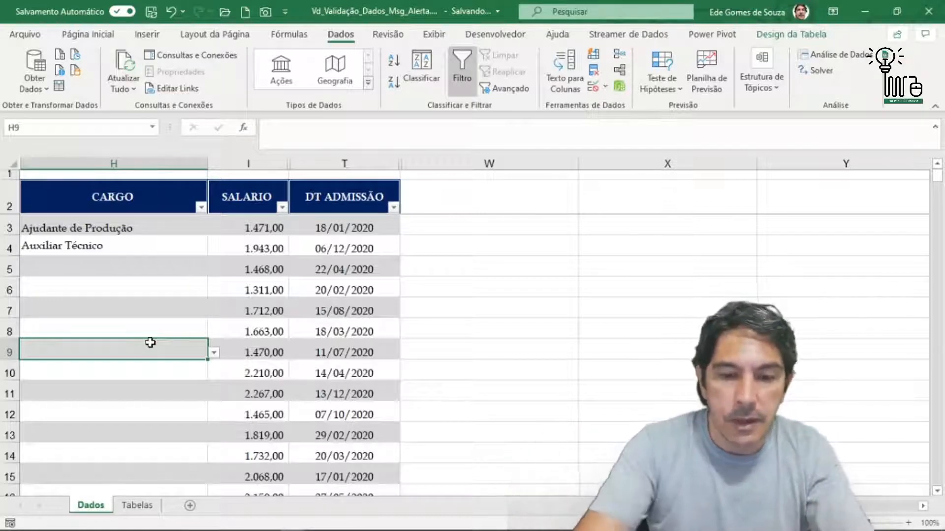
key(F5)
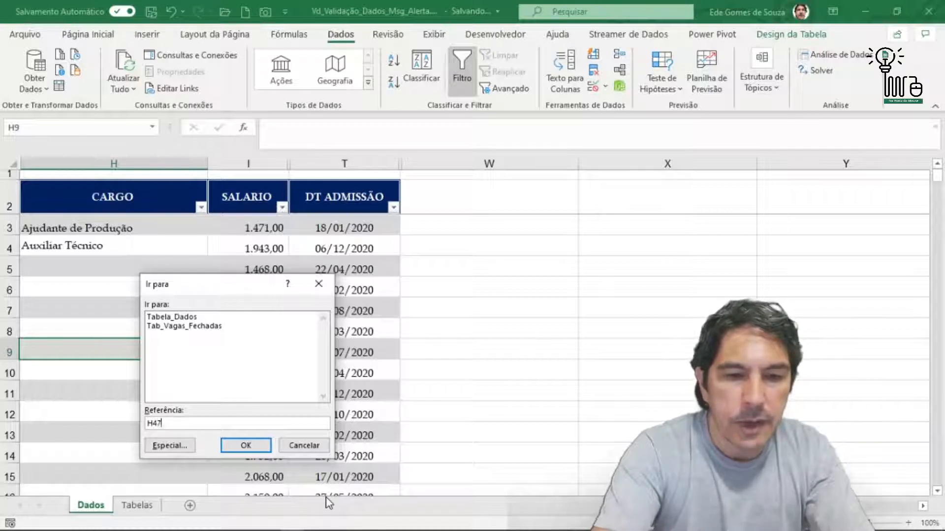
click(246, 445)
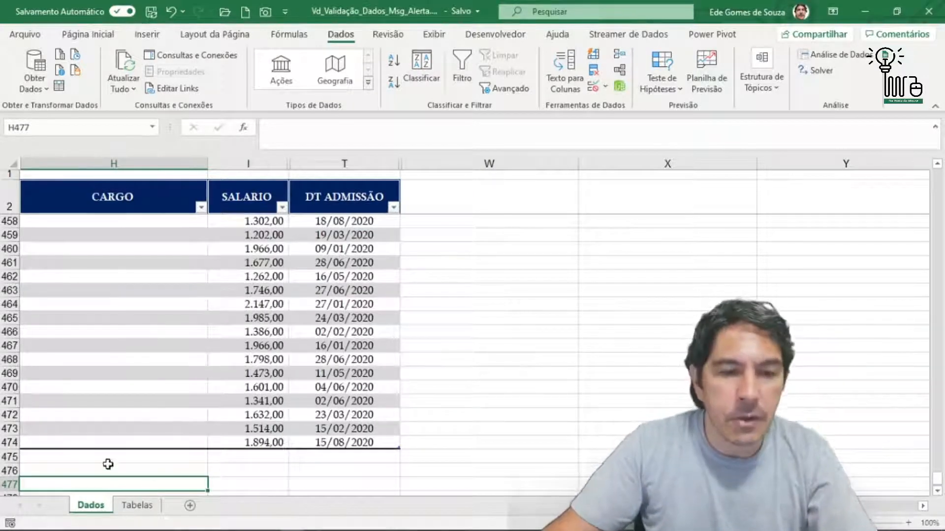
click(111, 441)
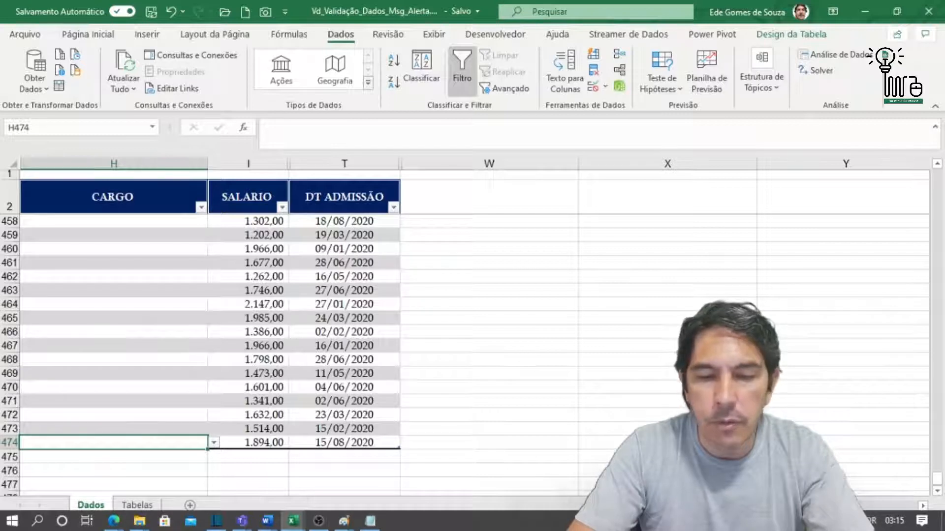
key(ctrl+shift+Up)
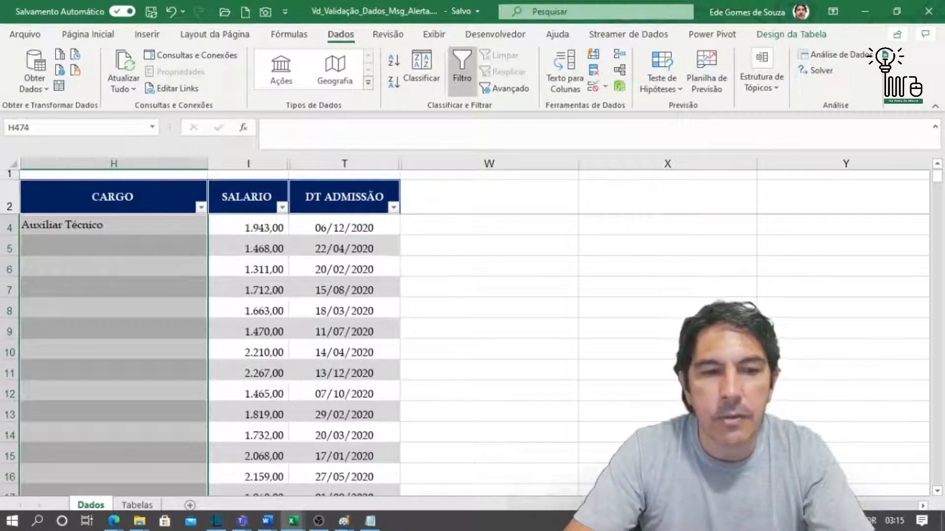
key(shift+Up)
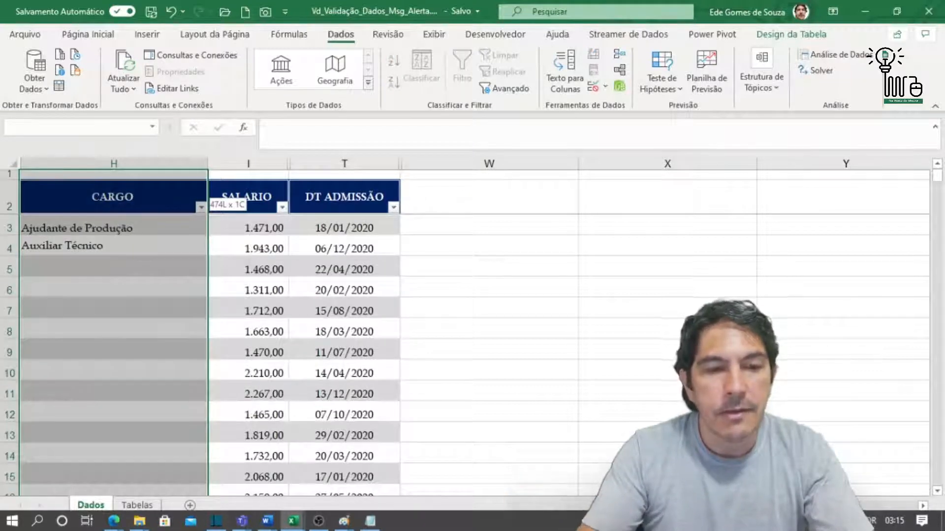
key(shift+Down)
key(shift+Down)
key(shift+Down)
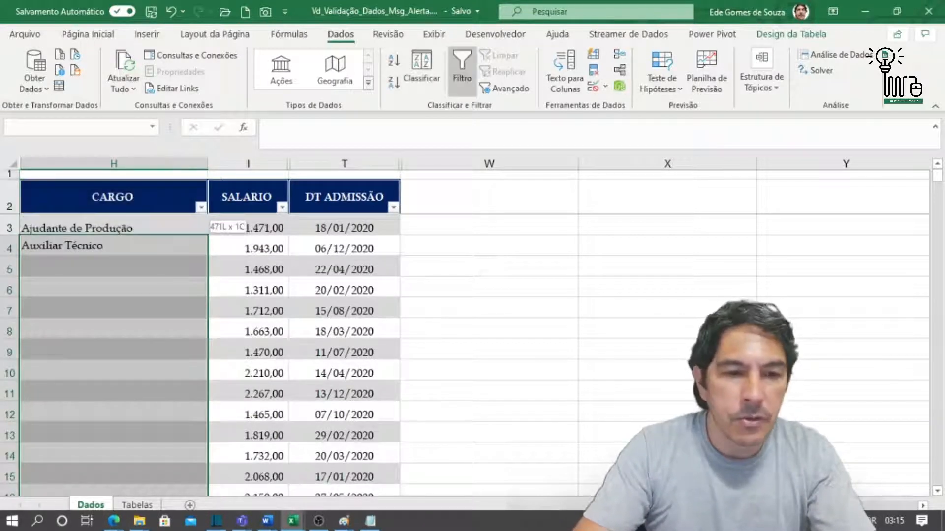
key(shift+Up)
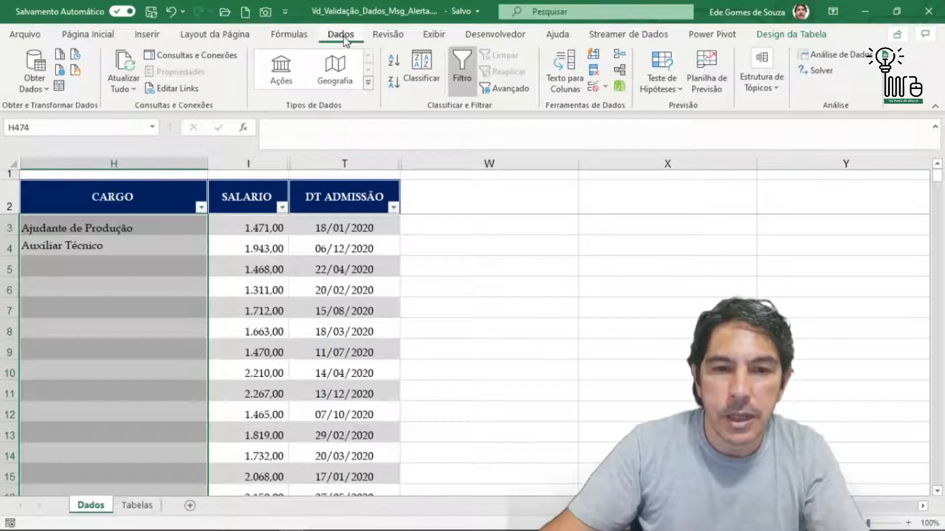
- Open data validation for the selected CARGO cells and give the input message the title NOME DO CARGO
click(592, 88)
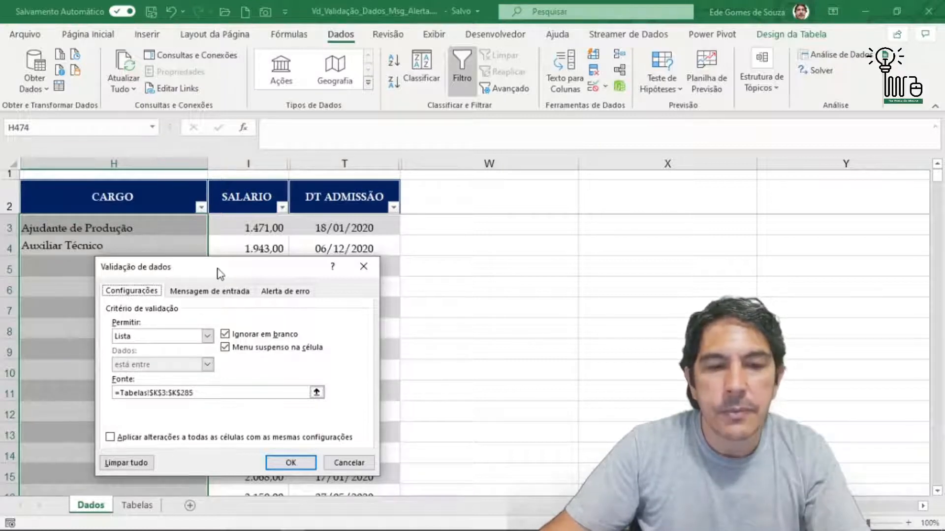
drag(219, 260, 262, 256)
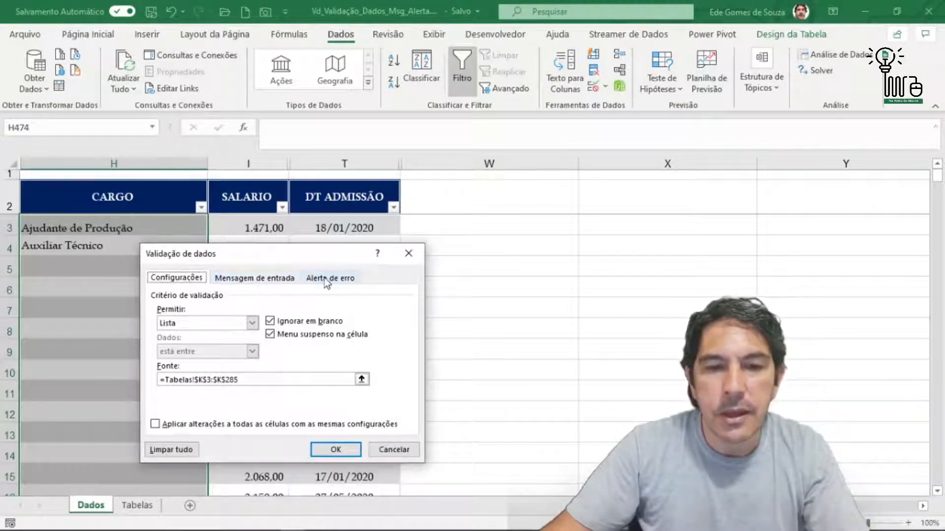
click(252, 278)
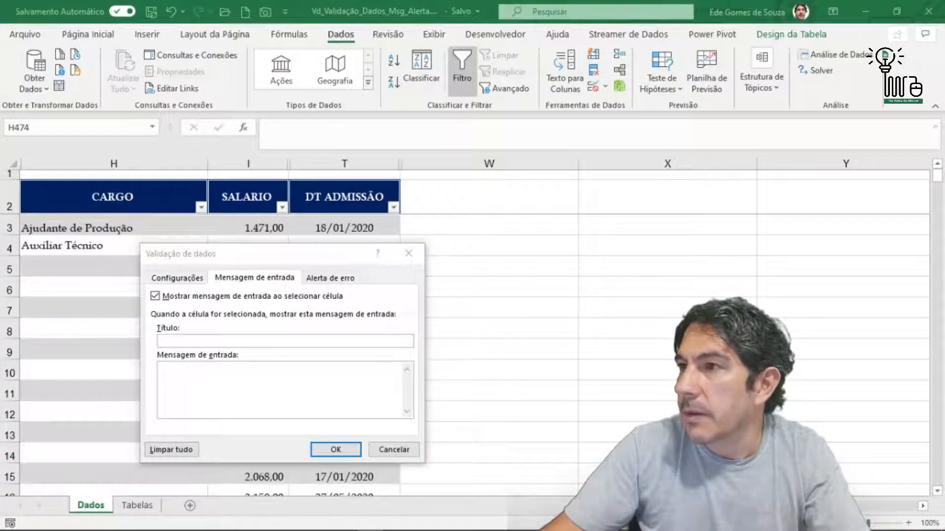
click(185, 341)
click(185, 340)
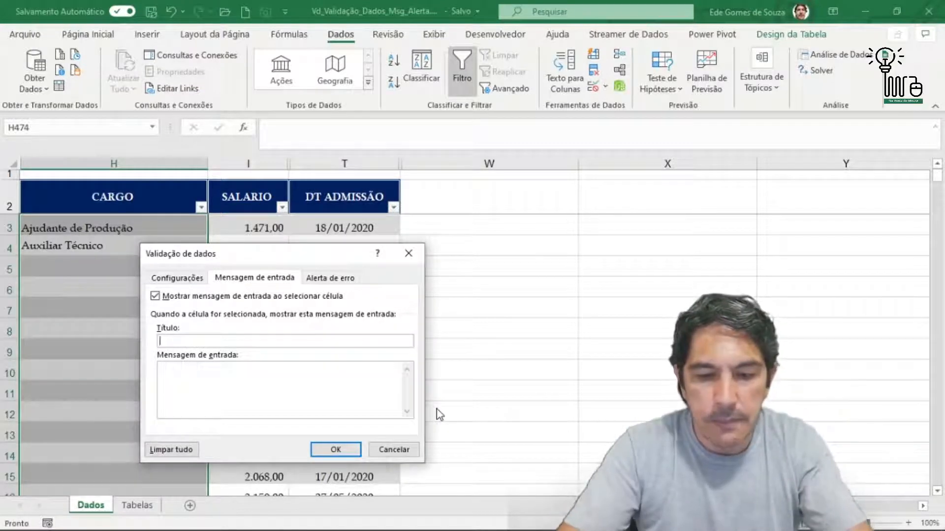
text(NOME DO CA)
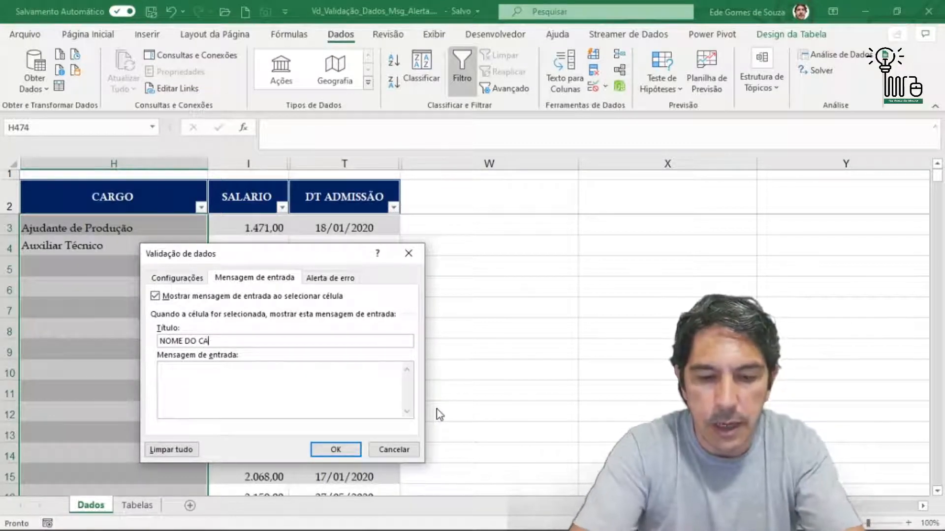
text(R)
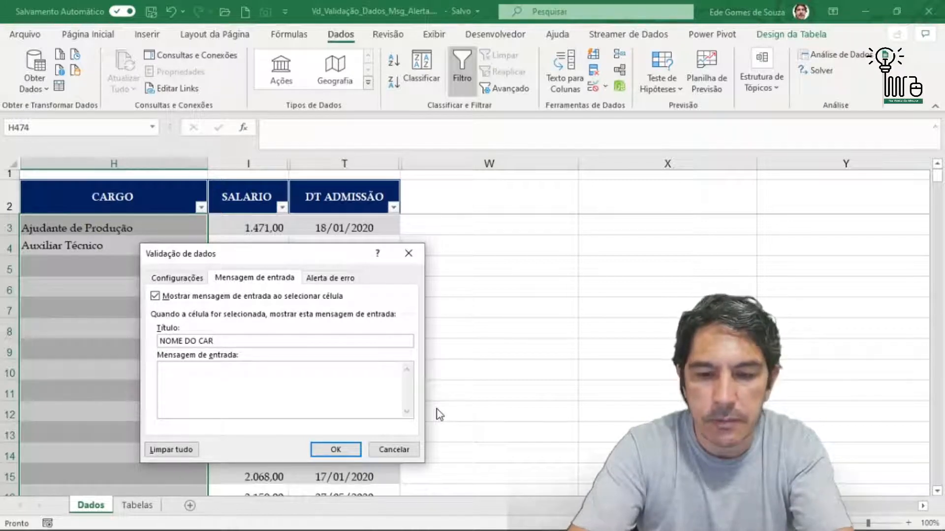
text(GO)
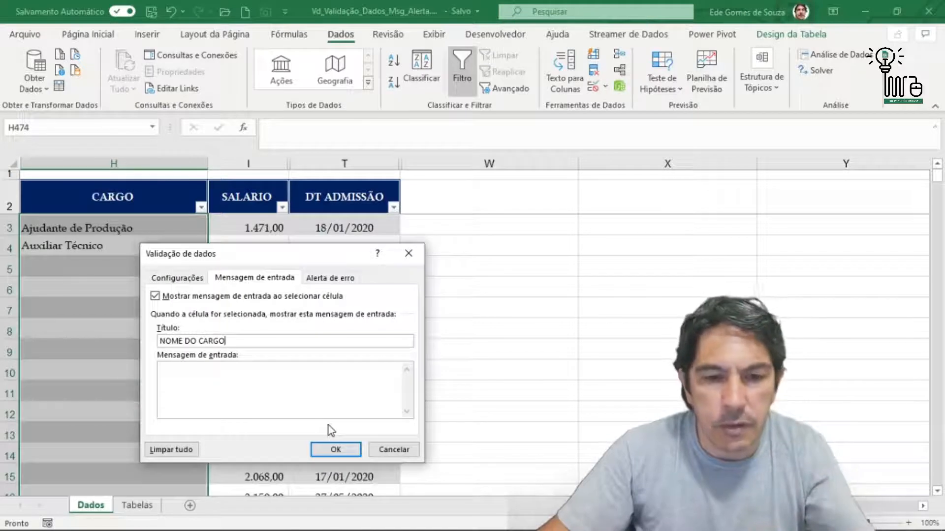
- Paste the prepared instructions as the input message and replace CLIENTE with CARGO in its first sentence
click(194, 377)
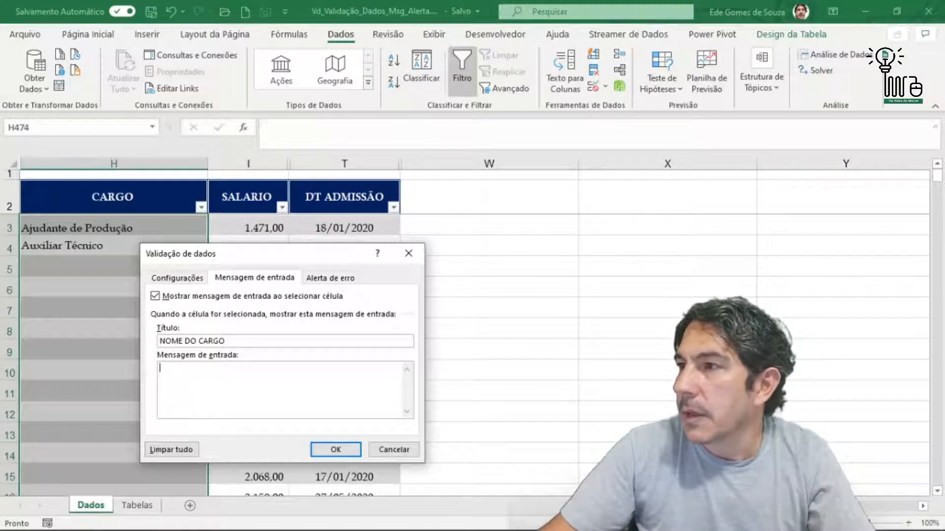
click(943, 128)
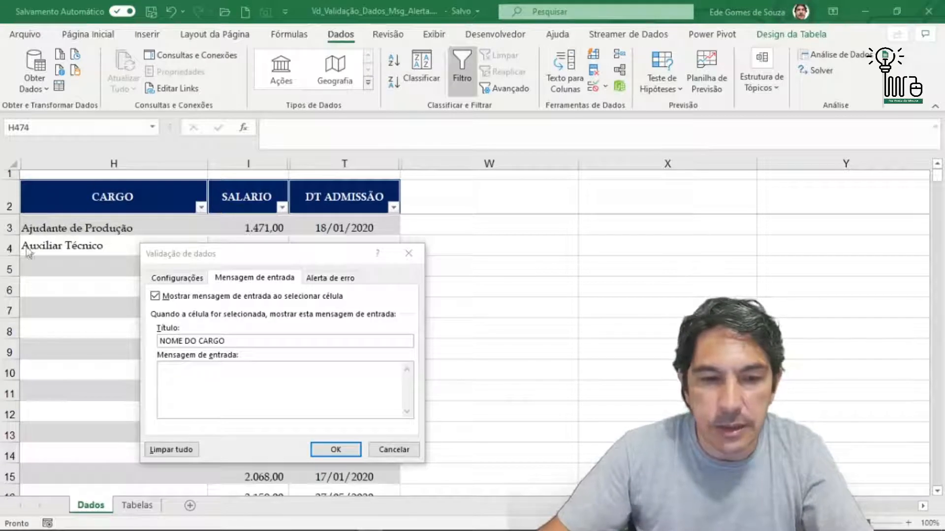
click(185, 379)
key(ctrl+v)
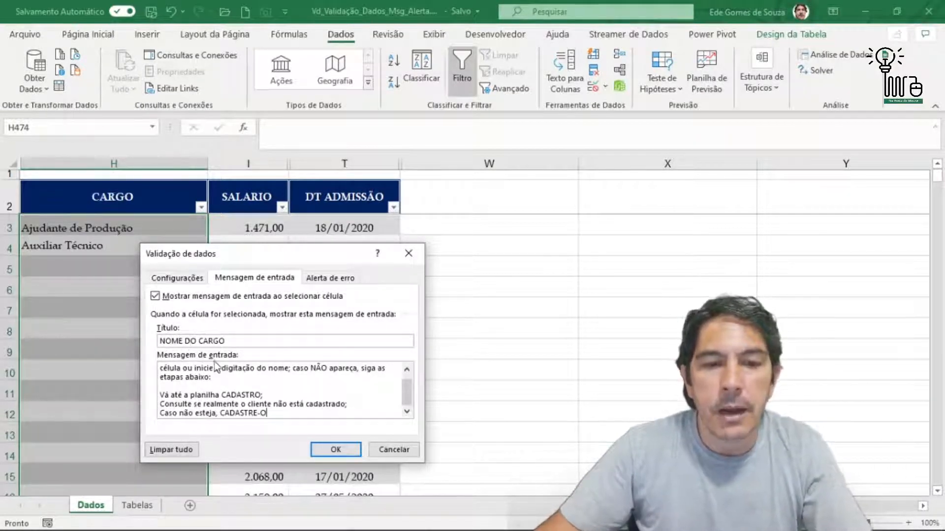
scroll(412, 379, up, 2)
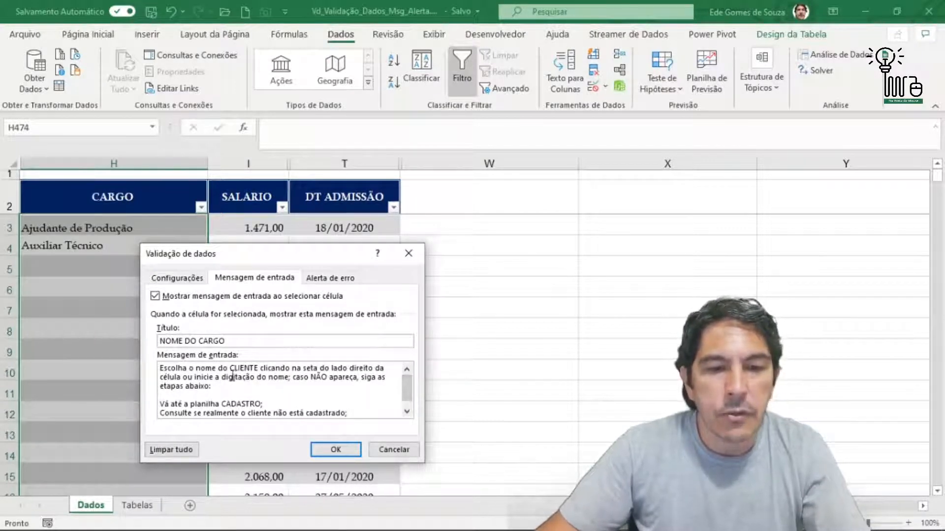
drag(229, 368, 263, 367)
text(CARGO)
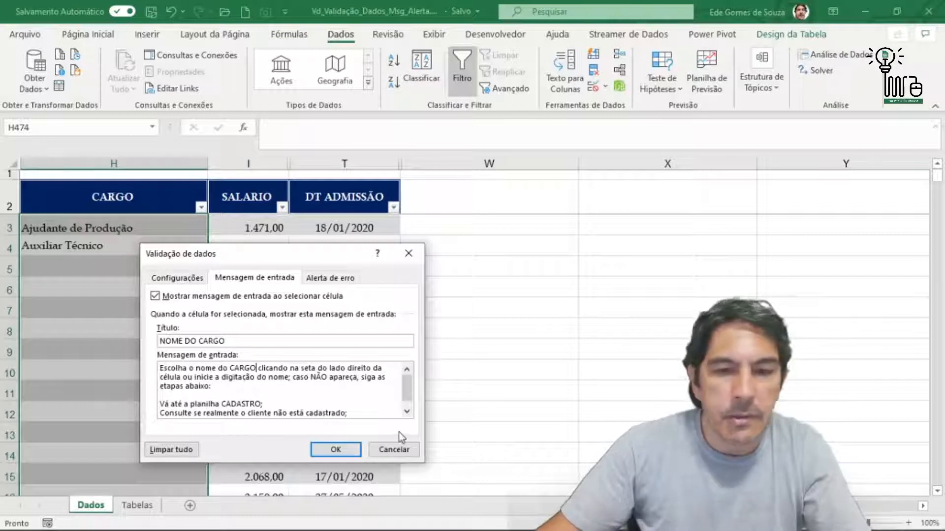
scroll(406, 401, down, 1)
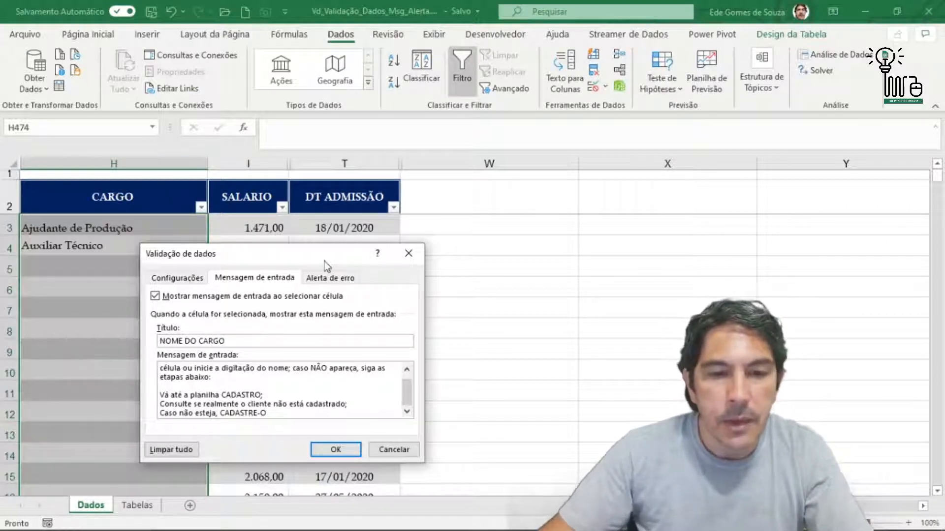
click(255, 278)
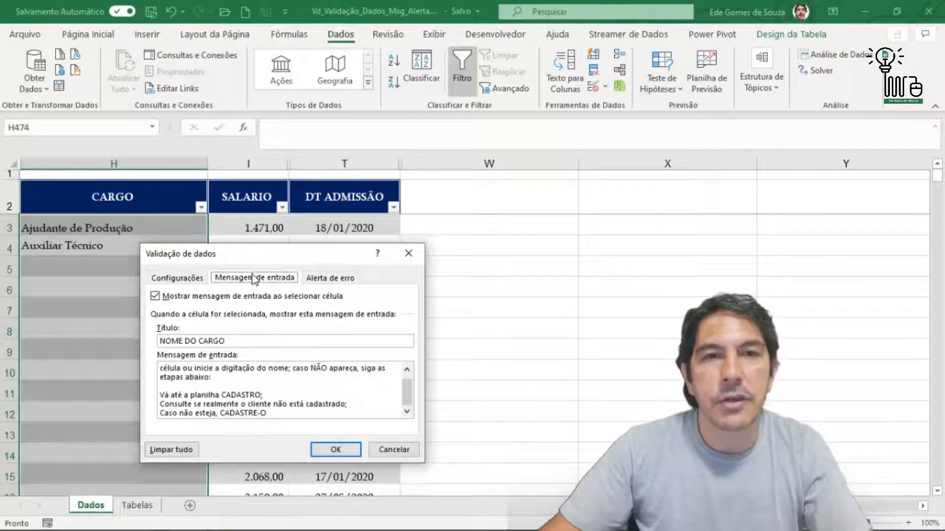
- Try the Parar and Aviso error alert styles, and set the style to Informações
click(342, 279)
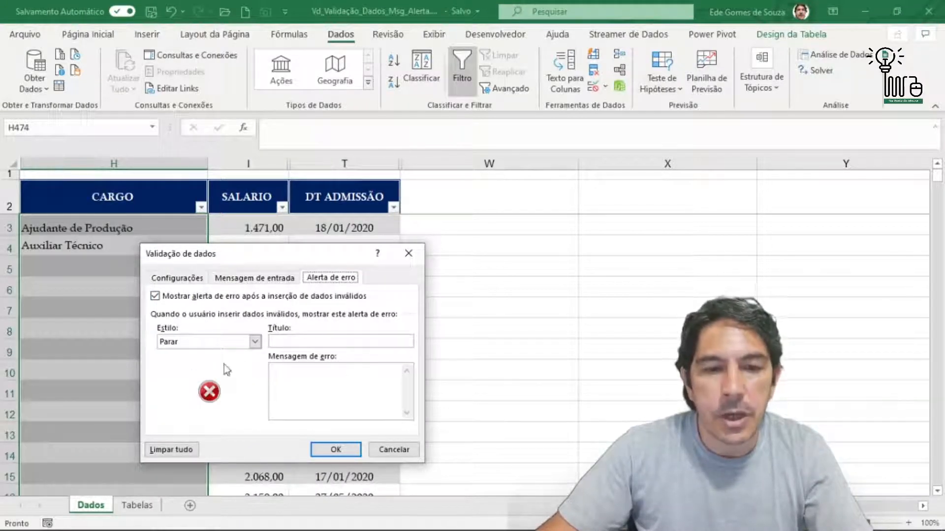
click(255, 342)
click(188, 356)
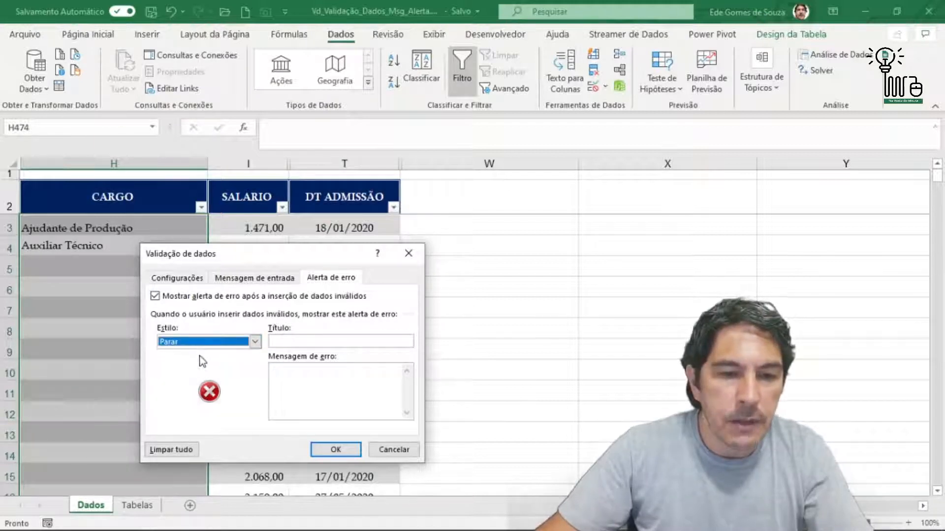
click(255, 341)
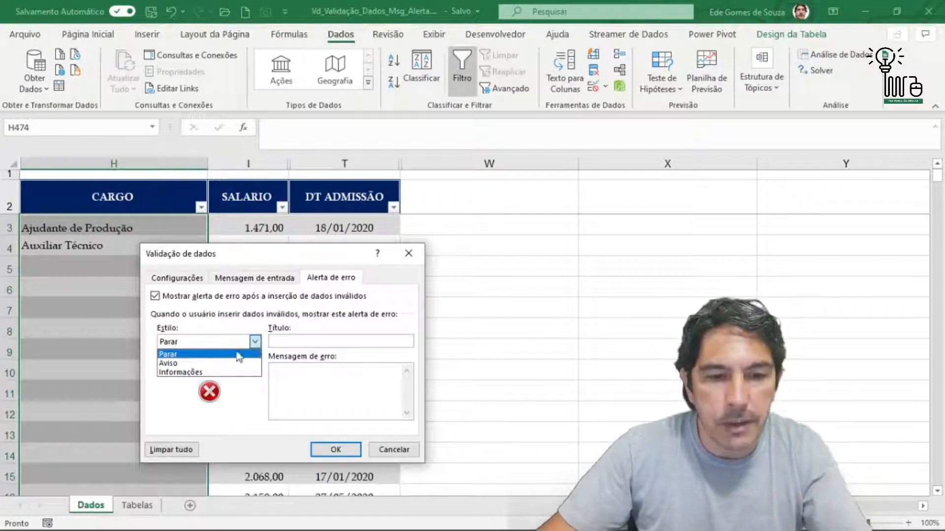
click(213, 362)
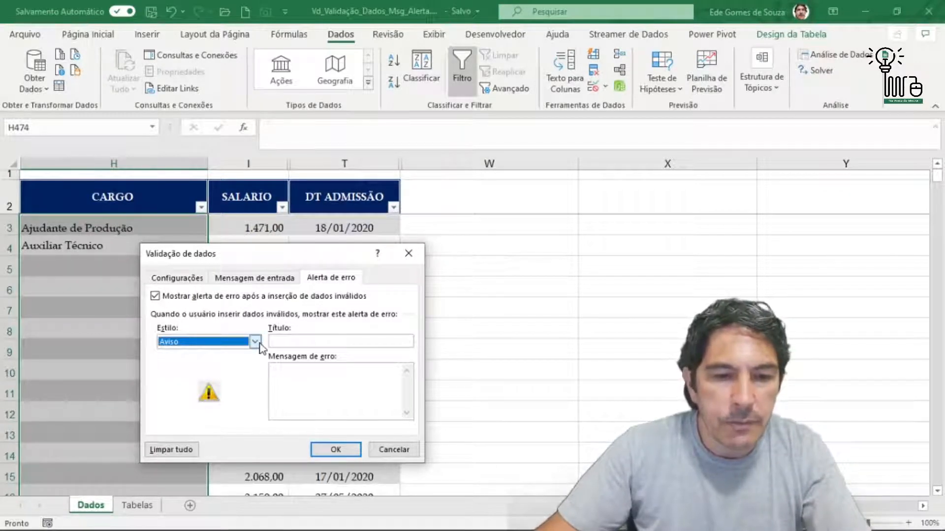
click(258, 344)
click(231, 372)
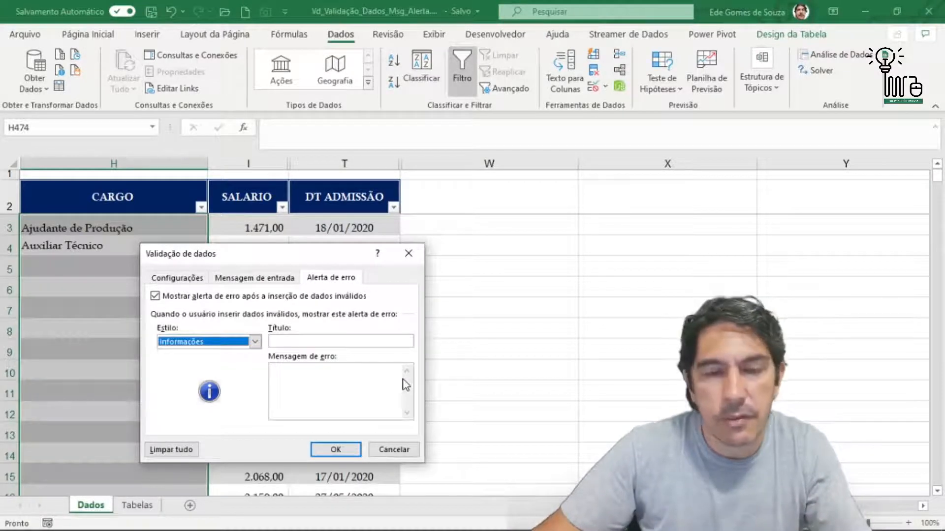
- Give the error alert the title INFORMAÇÃO INCORRETA
click(289, 341)
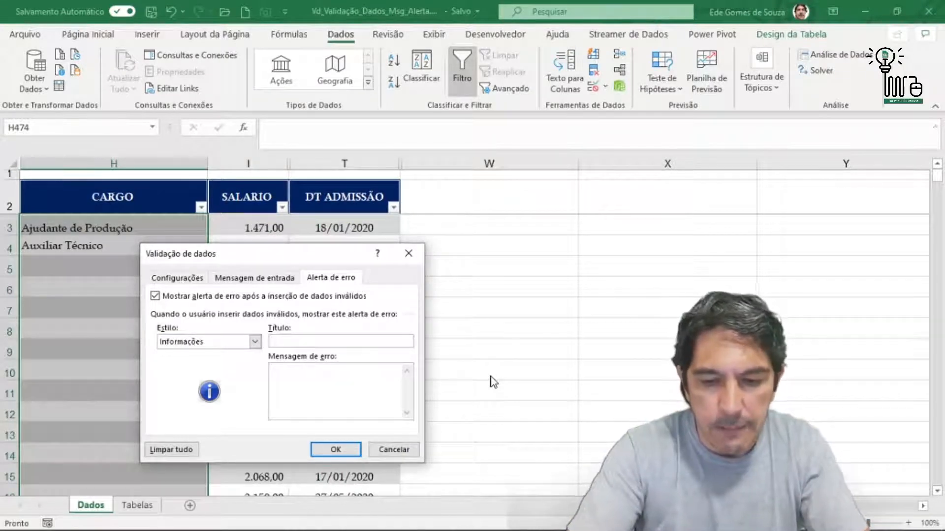
text(inFORMAC)
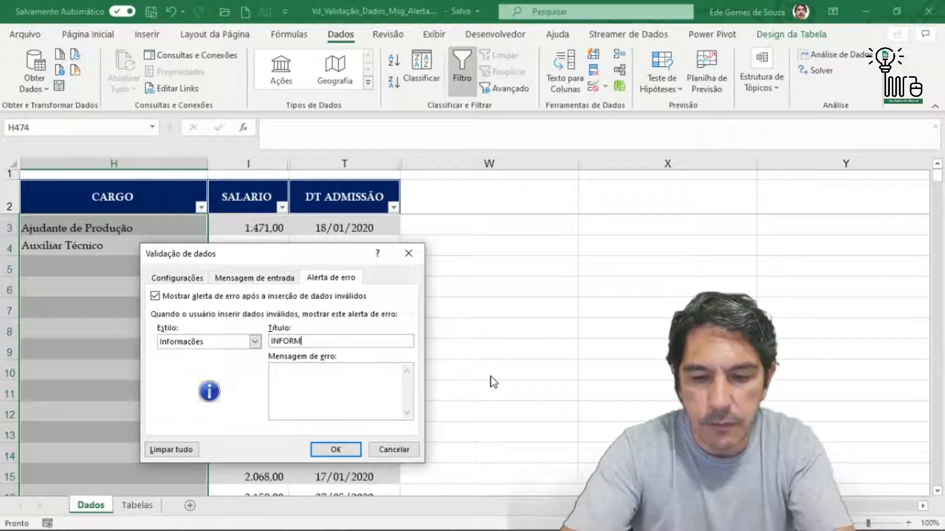
text(AC)
key(BackSpace)
text(ÇÃO INCORRETA)
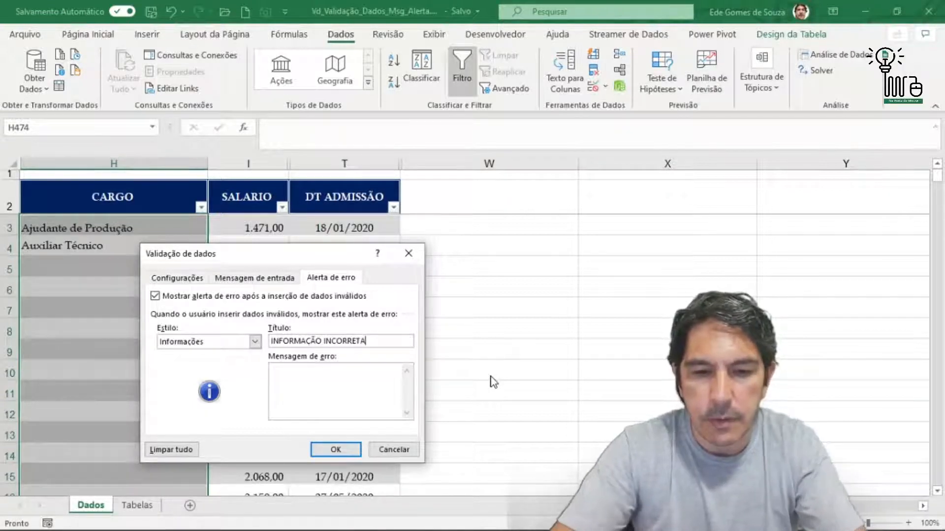
- Enter the prepared error message "Siga as Orientações posicionando o cursor na respectiva célula"
click(312, 389)
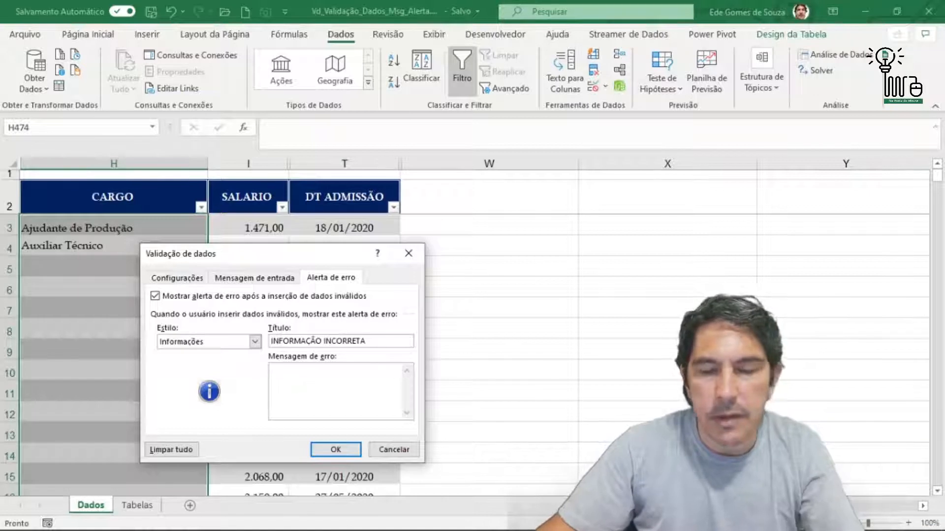
key(alt+Tab)
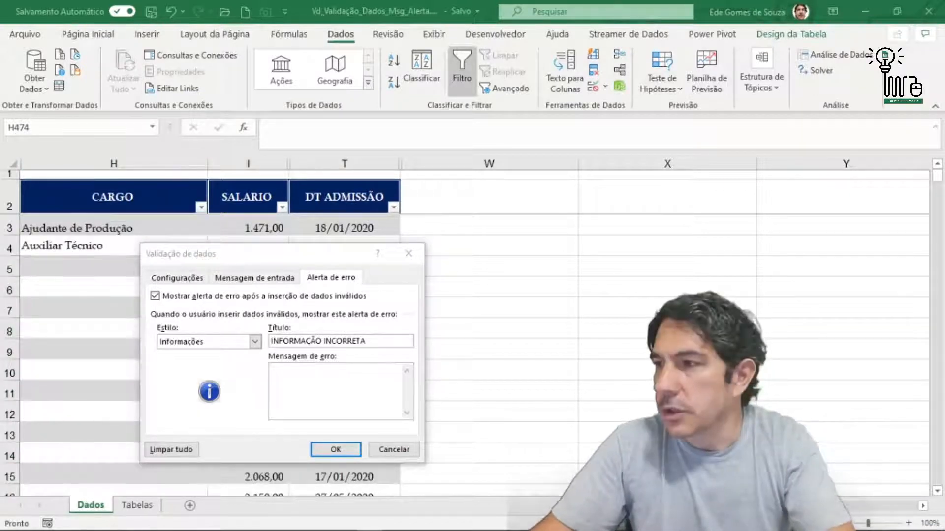
click(299, 383)
text(Siga as Orientações posicionando o cursor na respectiva célula)
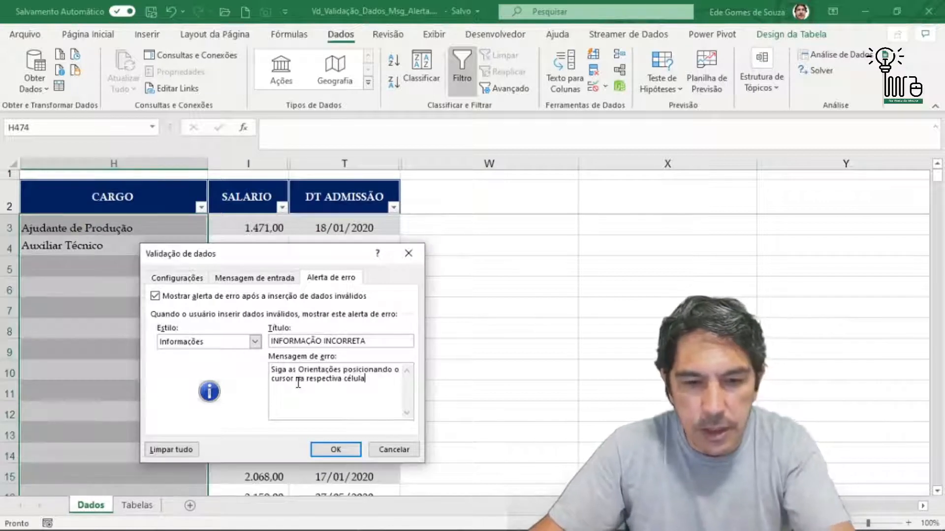
- Review the list source, input message and error alert settings, and apply the validation to the CARGO cells
click(174, 278)
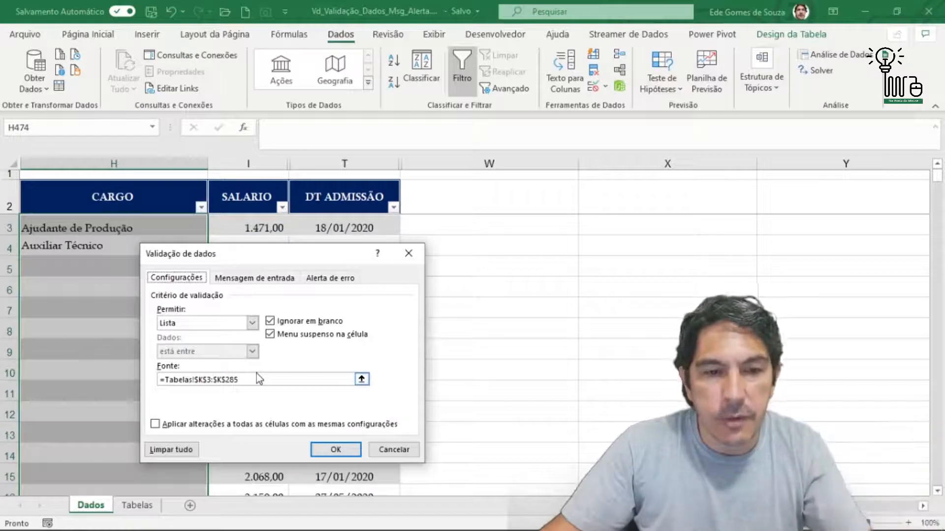
click(261, 281)
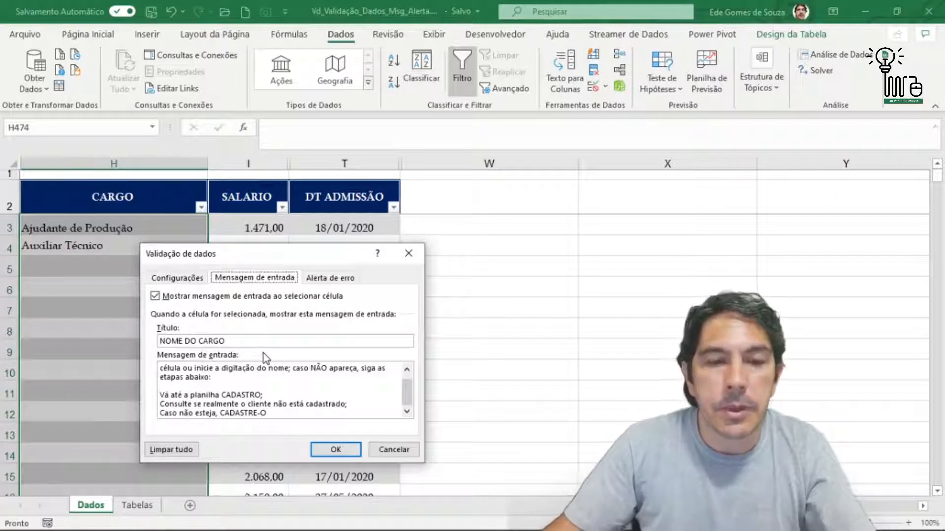
click(324, 279)
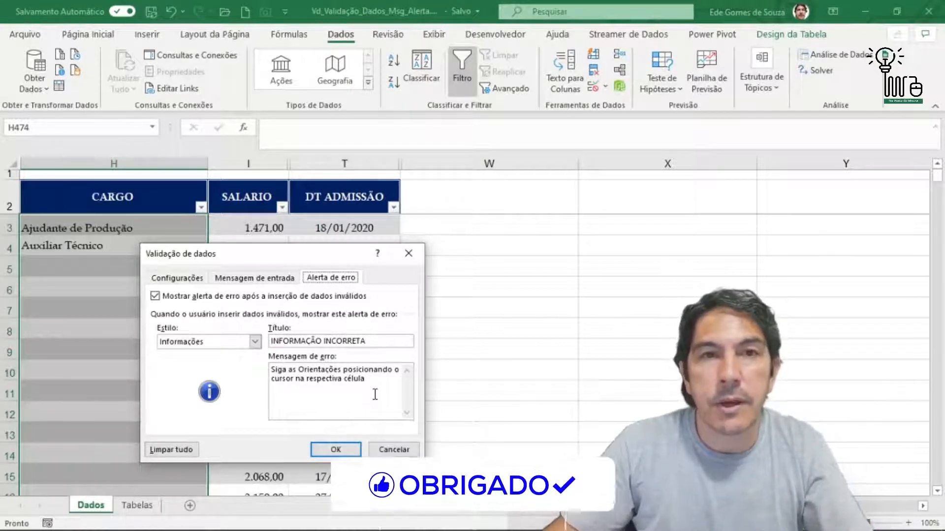
click(336, 451)
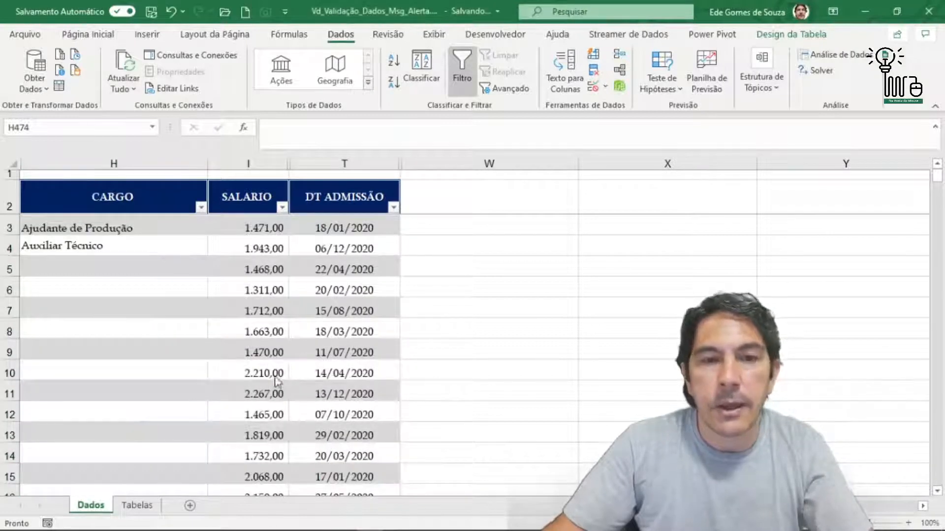
- Move through the CARGO cells between H3 and H9 to check the input message on each selected cell
click(101, 229)
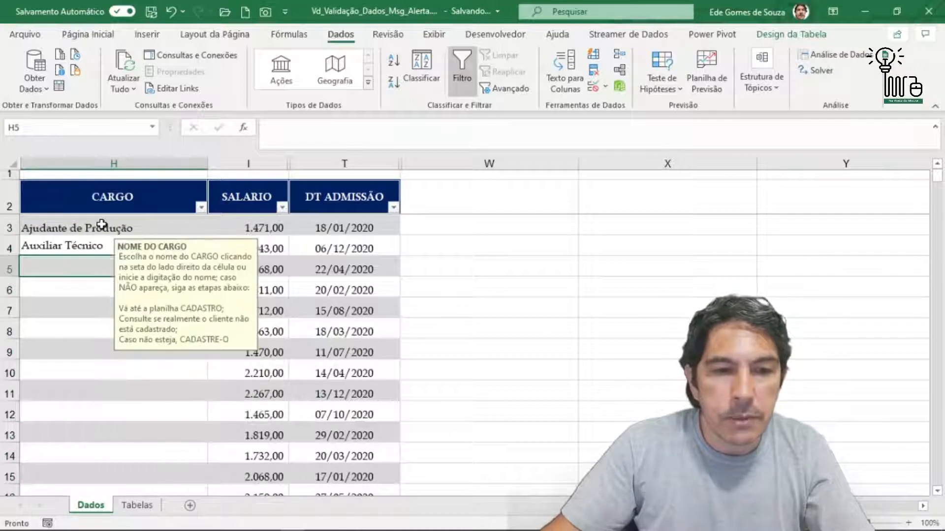
click(76, 266)
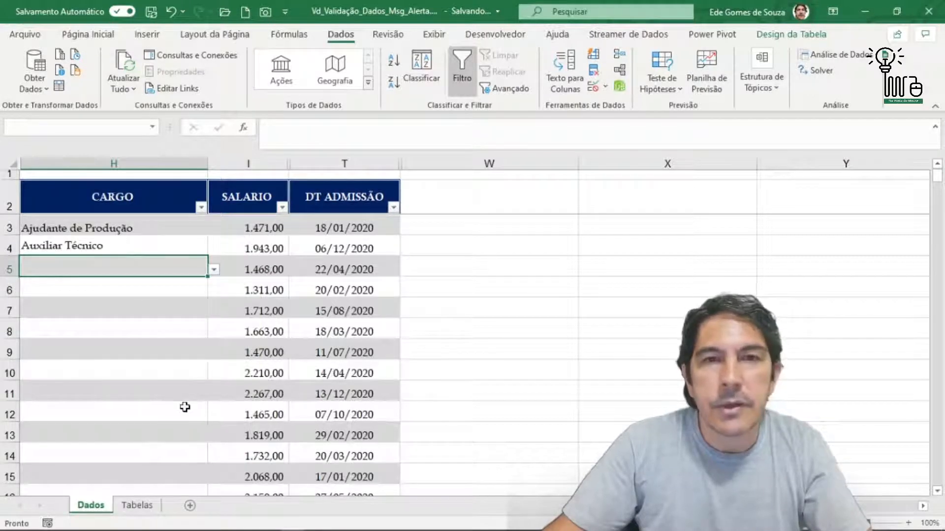
click(89, 291)
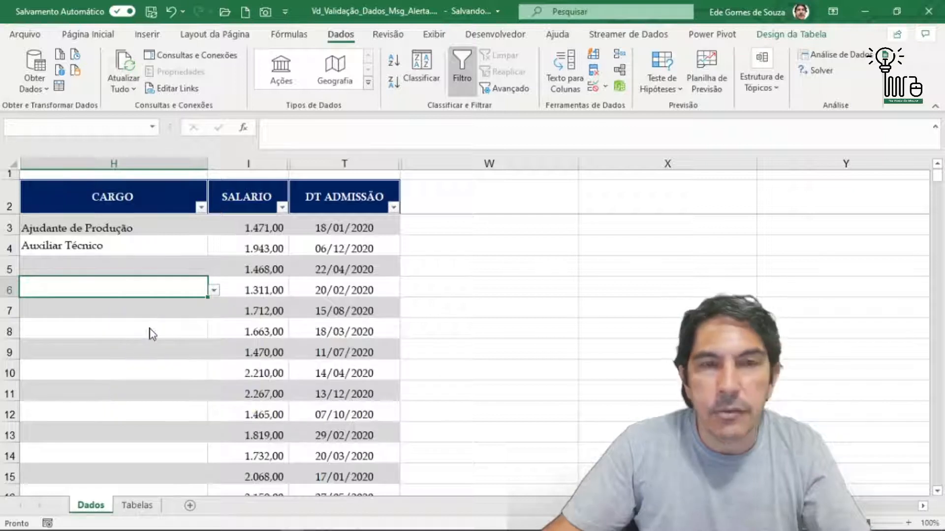
click(95, 311)
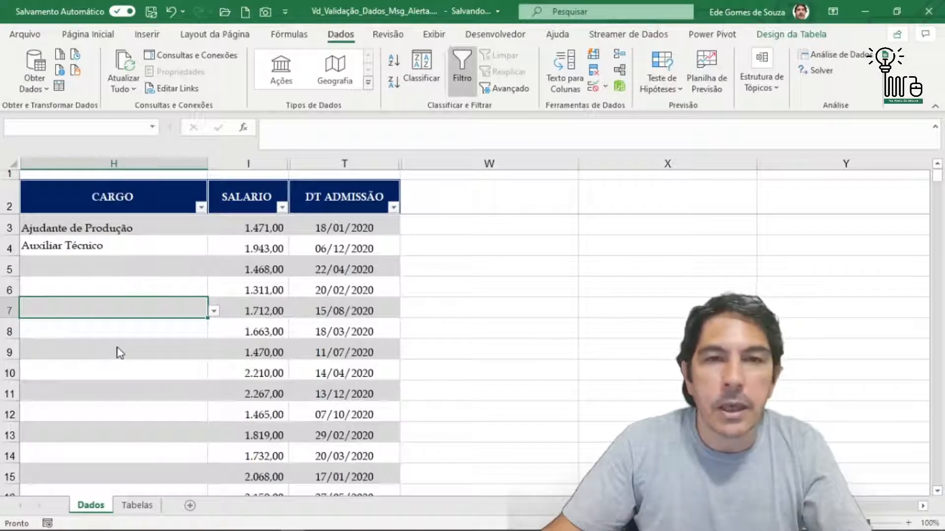
click(103, 306)
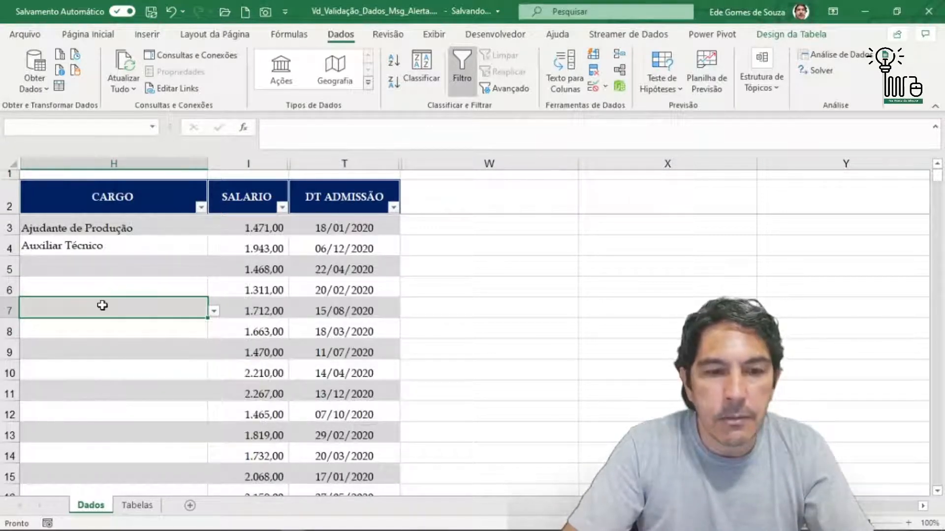
key(Up)
key(Up)
key(Up)
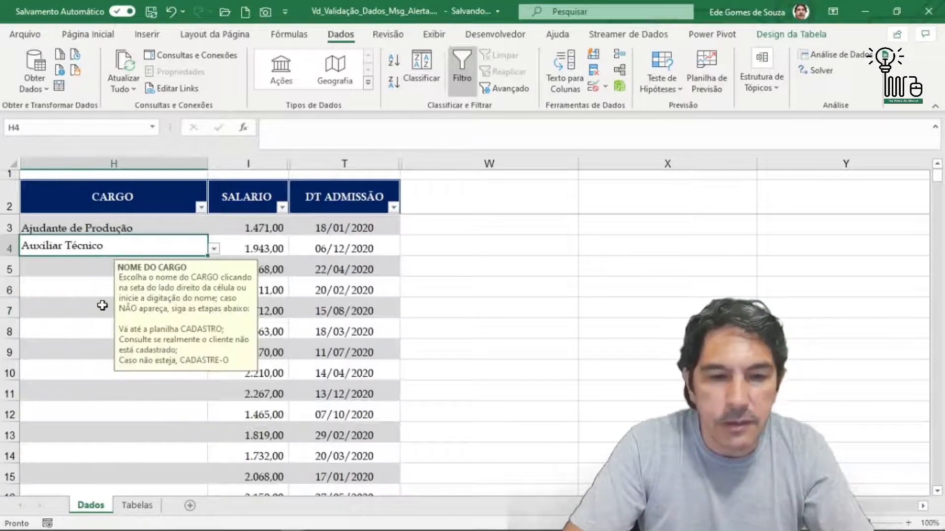
key(Down)
key(Down)
key(Down)
key(Down)
key(Down)
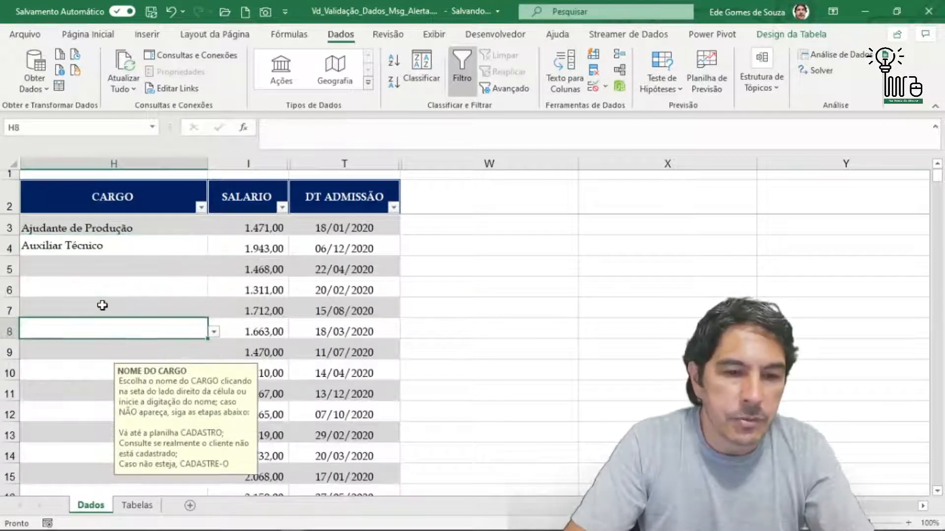
key(Up)
key(Up)
key(Up)
key(Up)
key(Down)
key(Down)
key(Down)
key(Down)
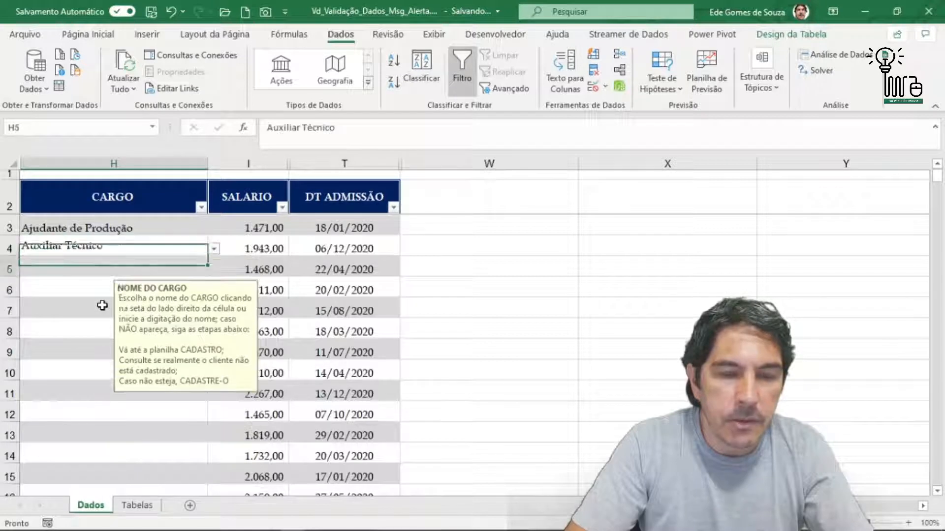
key(Up)
key(Up)
key(Up)
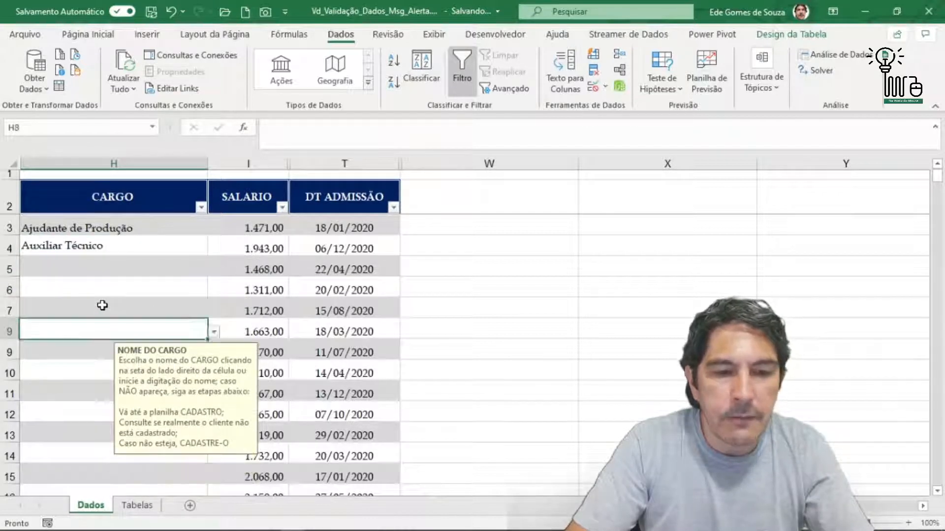
click(93, 228)
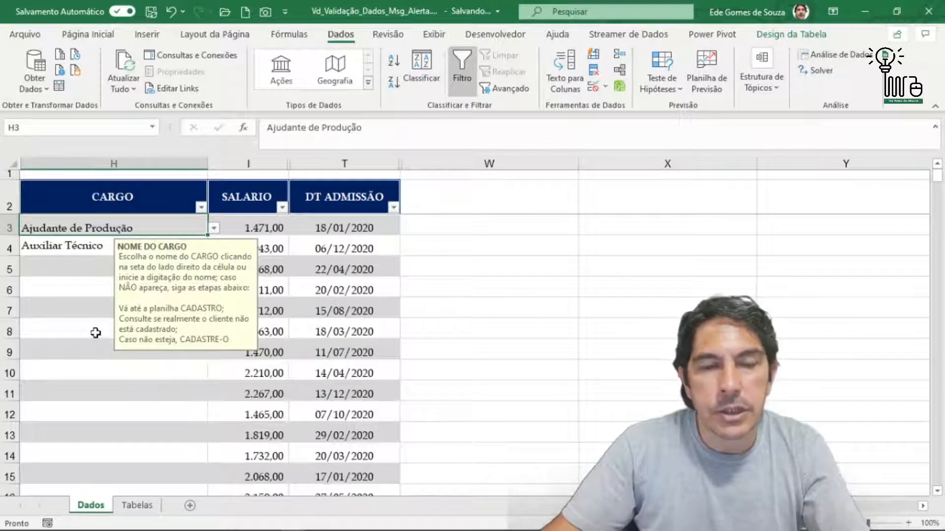
- Fill CARGO cell H5 with Vendendor Técnico from its validation list
click(54, 271)
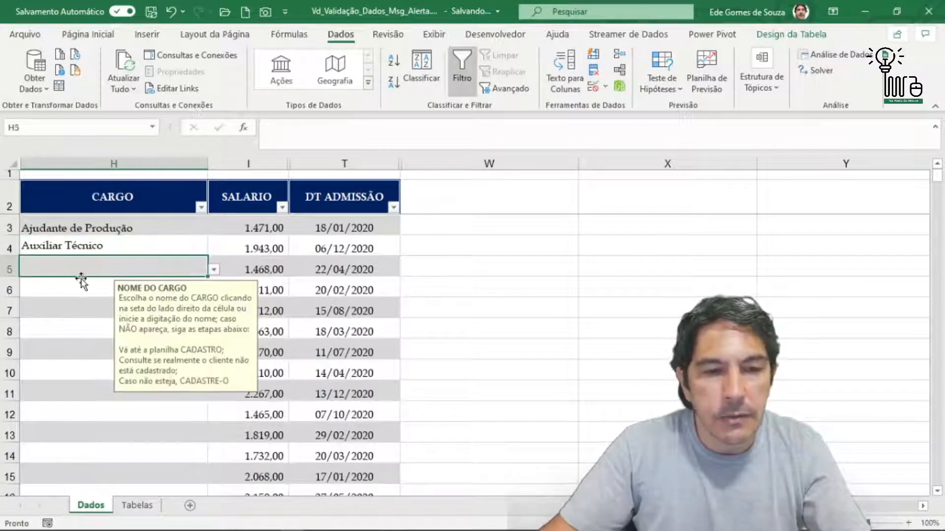
click(214, 271)
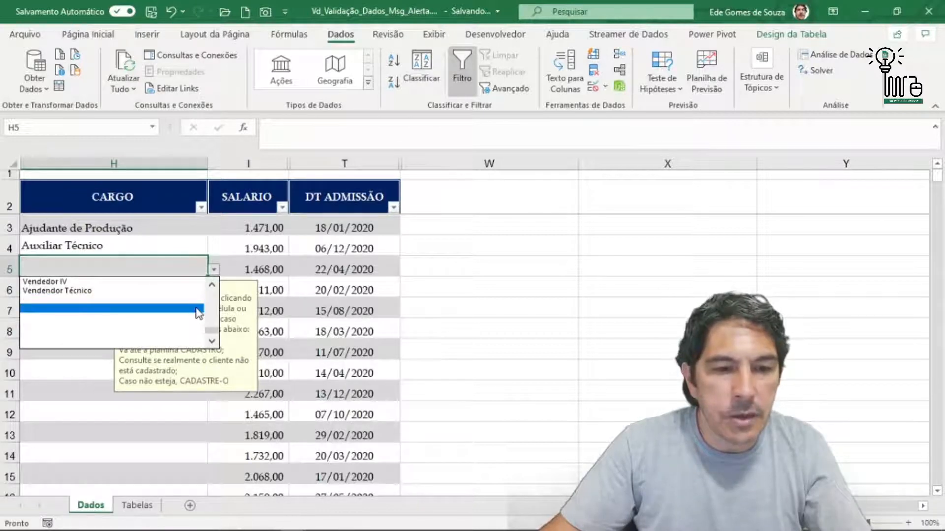
click(61, 294)
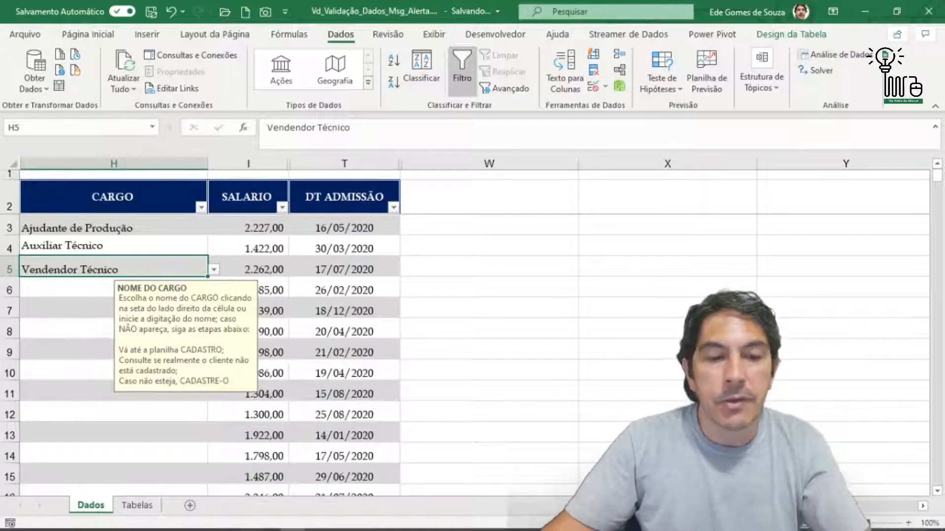
- On the Tabelas sheet, correct the misspelled last CARGO_PARA entry in K279 to Vendedor Técnico
click(138, 505)
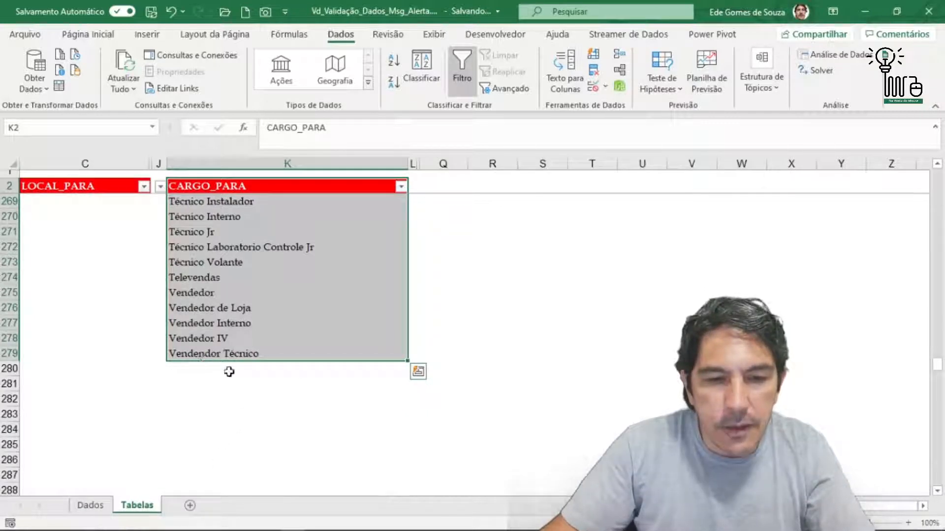
click(228, 354)
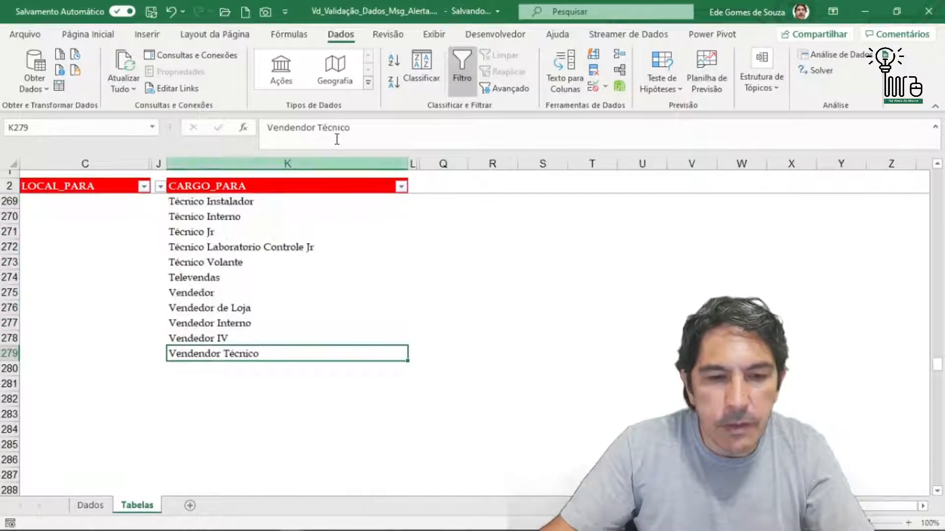
click(300, 128)
key(BackSpace)
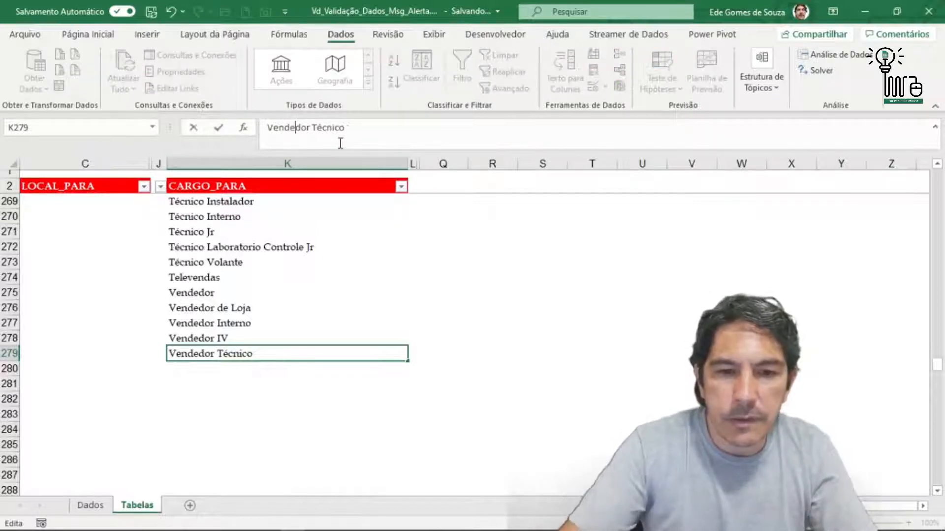
key(Return)
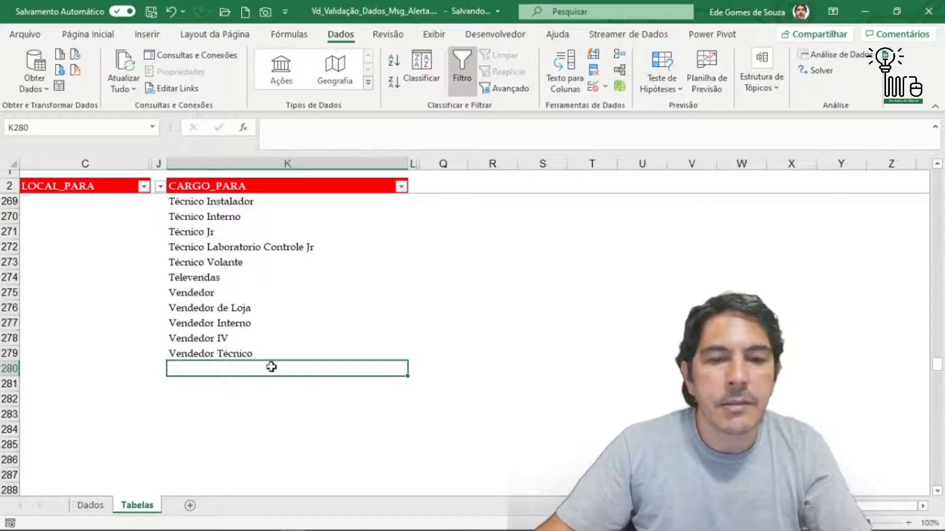
click(253, 353)
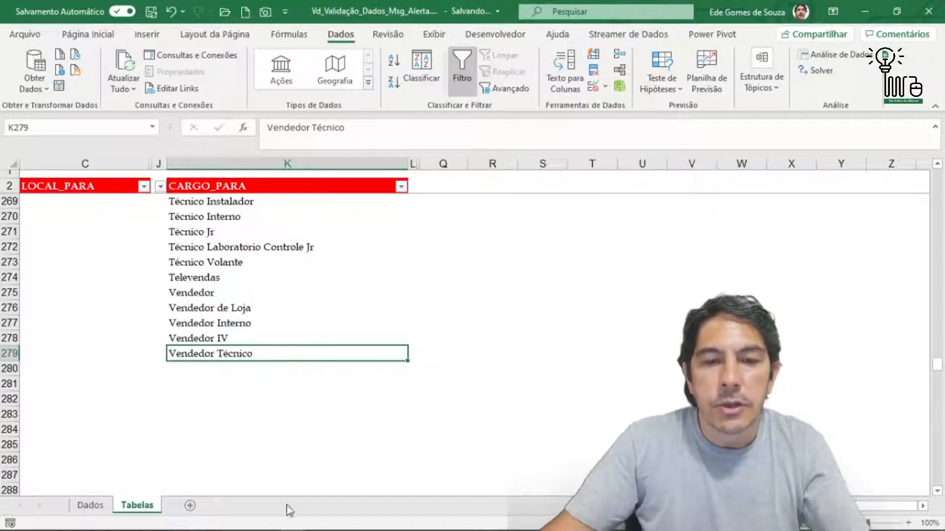
- Return to the Dados sheet and replace H5 with Vendedor Técnico from its validation list
click(93, 506)
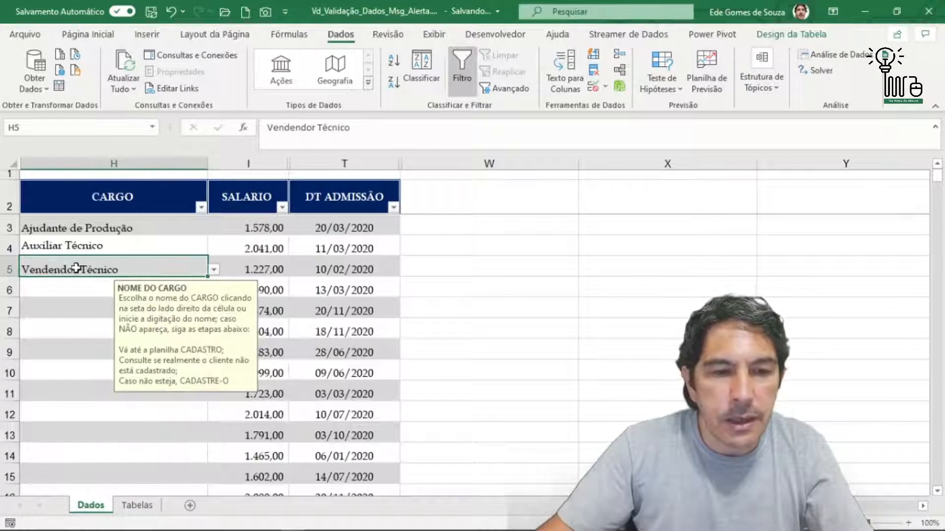
click(215, 269)
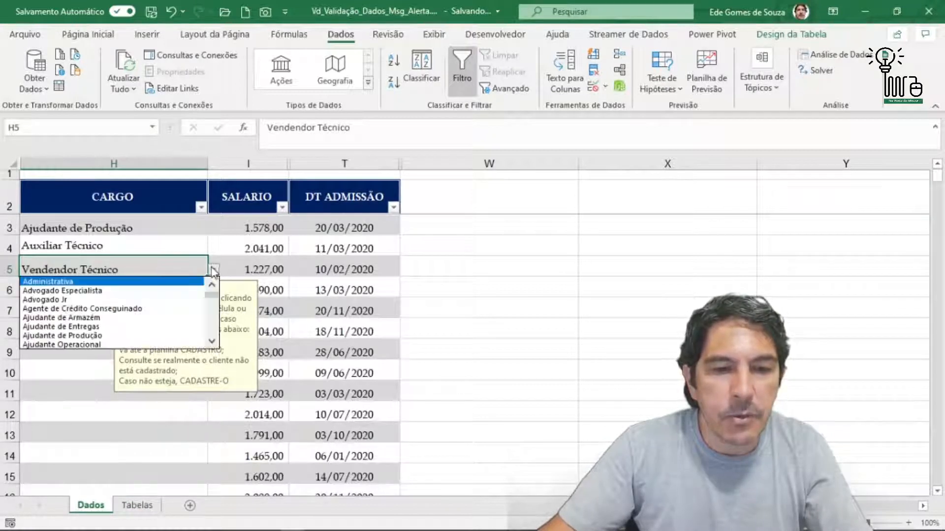
drag(214, 311, 214, 344)
click(93, 291)
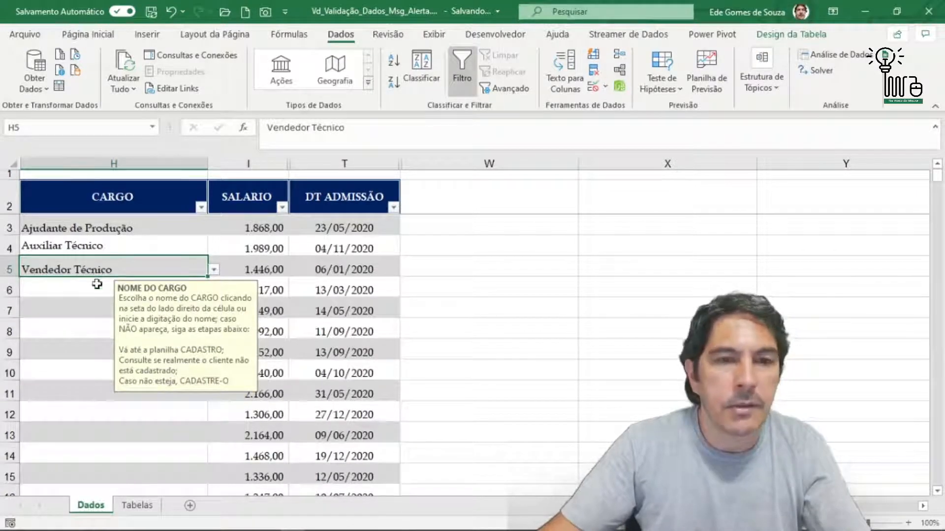
- Test the error alert by entering the unlisted value Vendendor in CARGO cell H6 and accepting it despite the alert
click(84, 293)
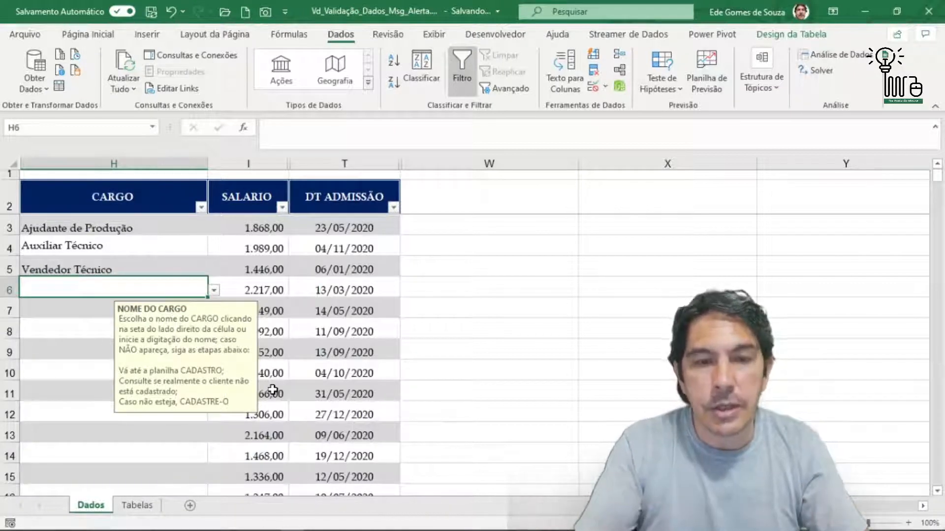
text(Vende)
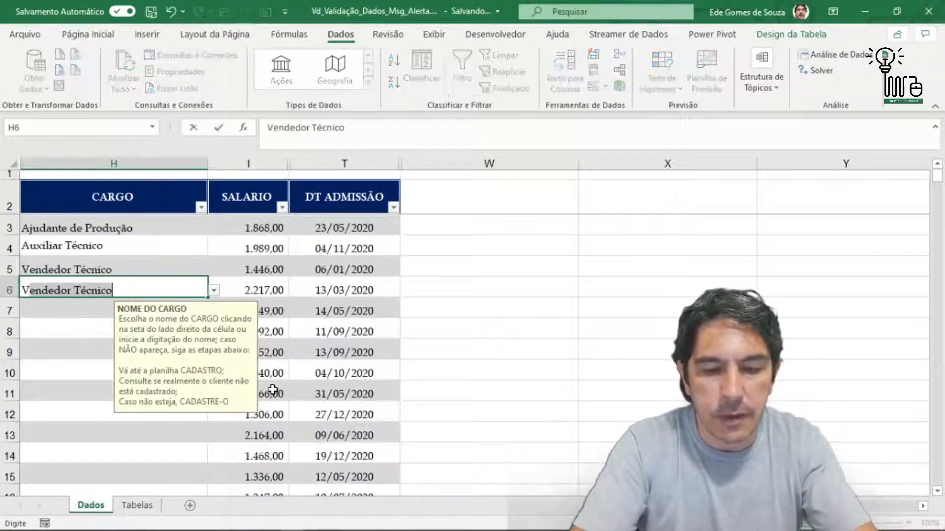
text(n)
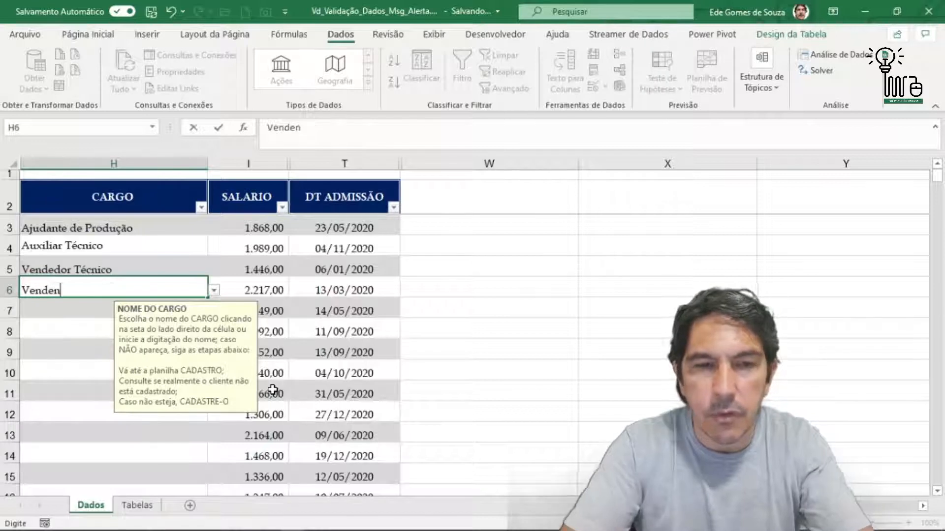
text(dor)
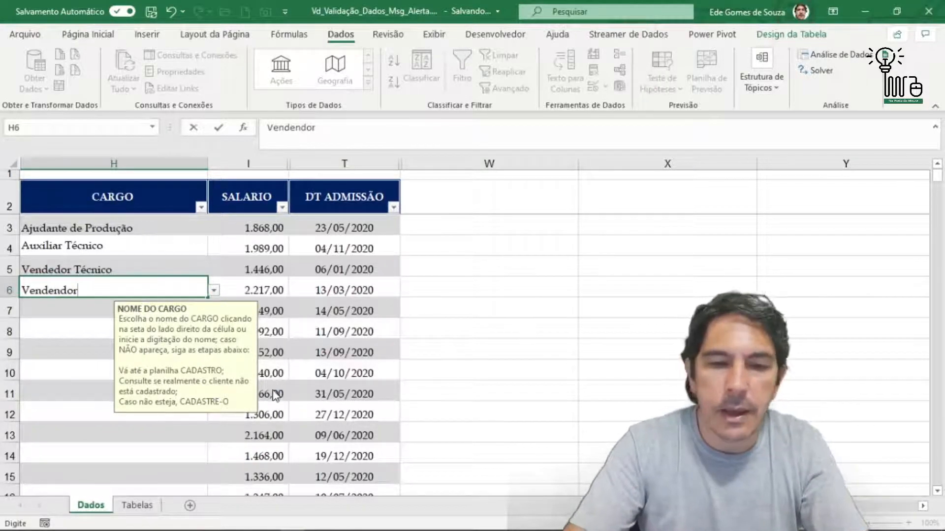
key(Return)
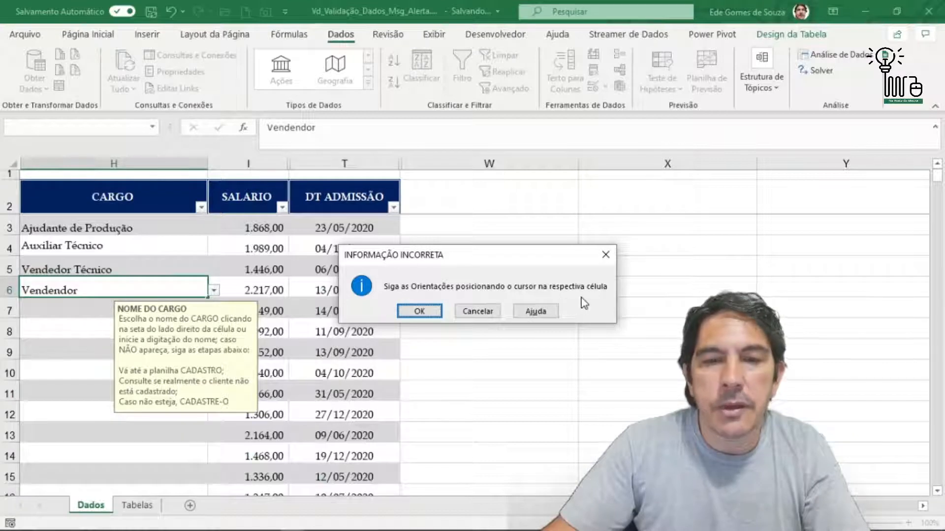
click(421, 312)
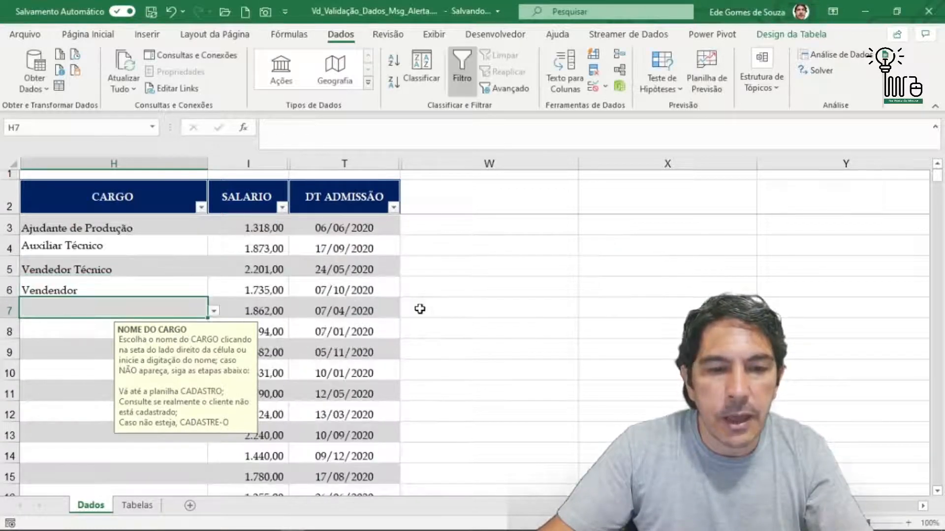
- Replace the invalid entry in CARGO cell H6 with Vendedor Técnico
click(136, 310)
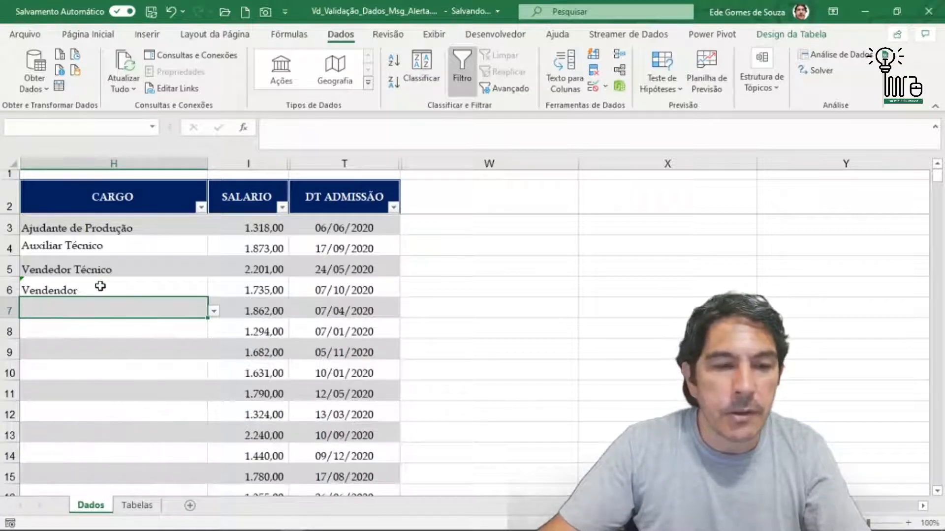
click(125, 284)
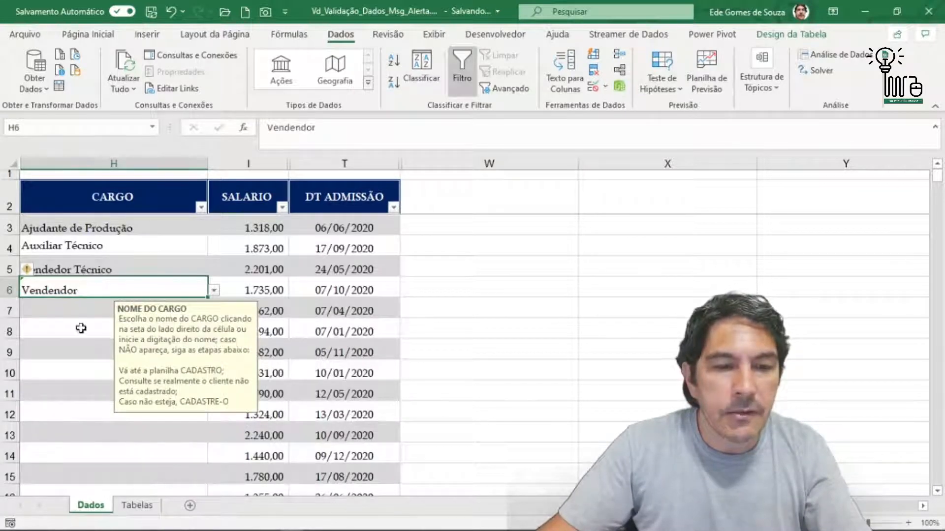
key(alt+Down)
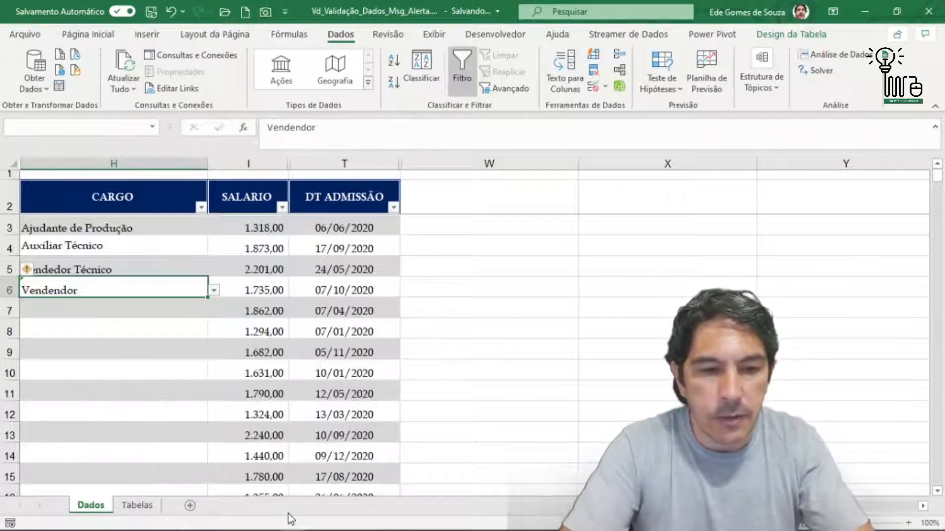
text(V)
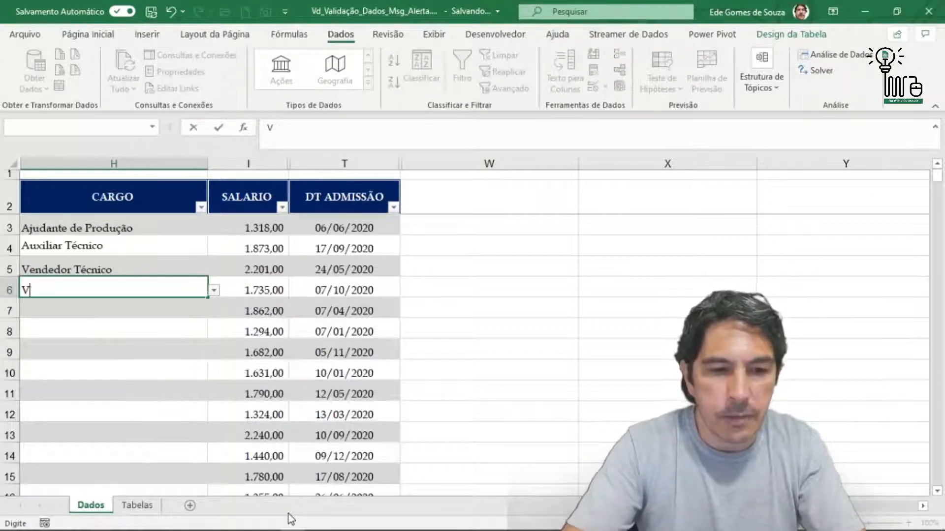
text(Vendedor Técnico)
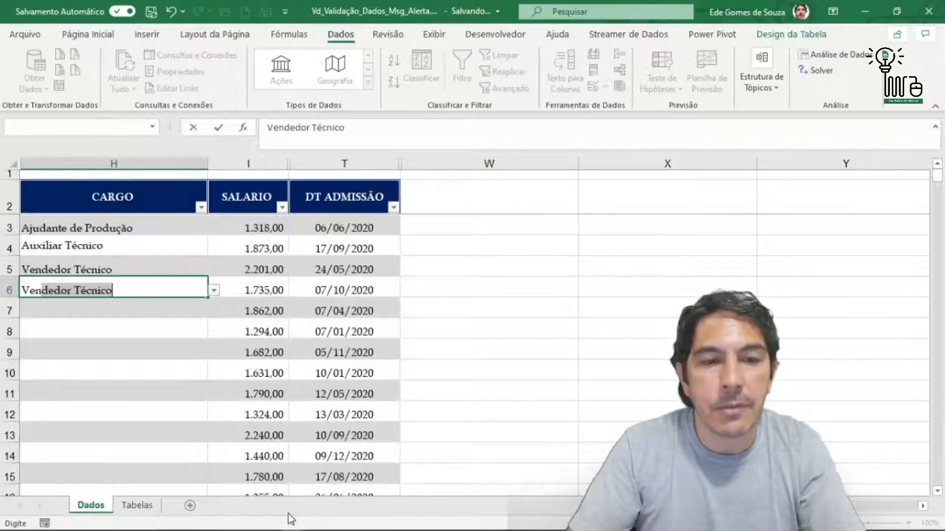
key(Return)
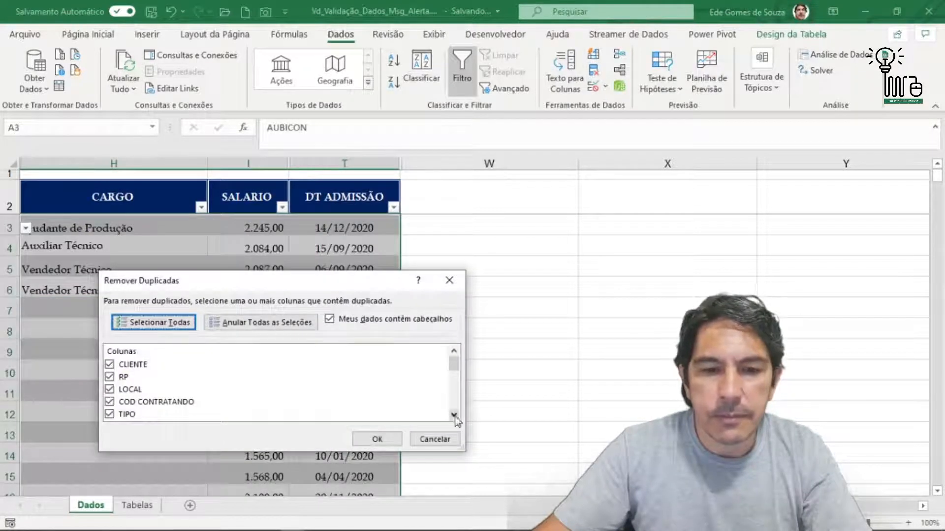
- Review the list criteria, input message and error alert in the data validation of CARGO cell H7, leaving the settings as they are
click(435, 439)
click(594, 89)
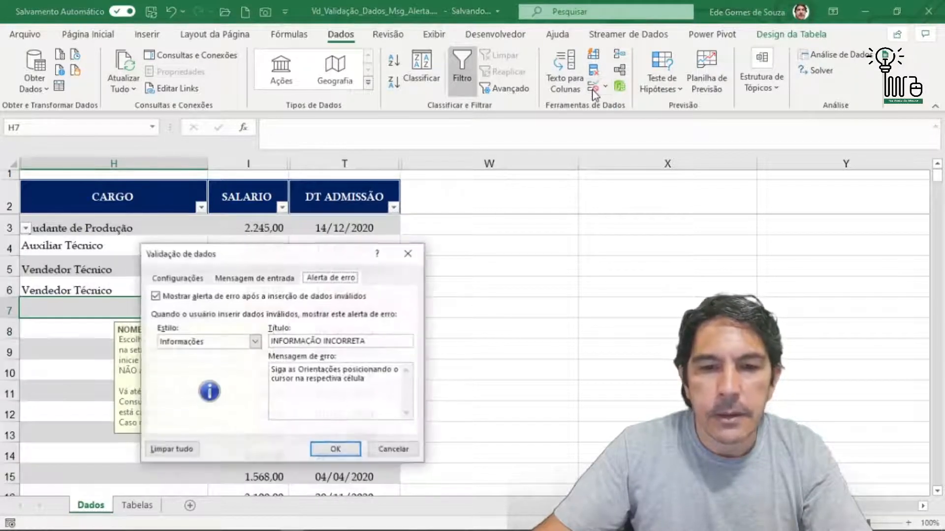
click(177, 278)
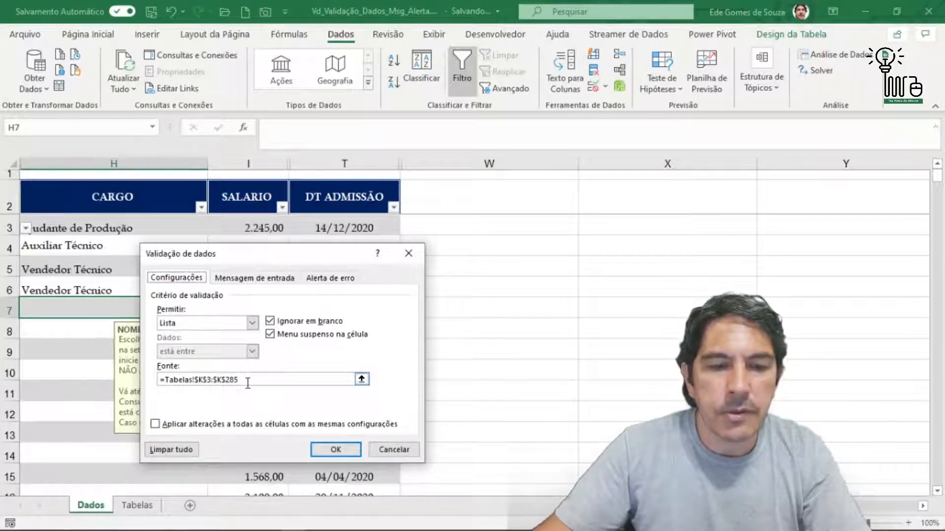
click(255, 278)
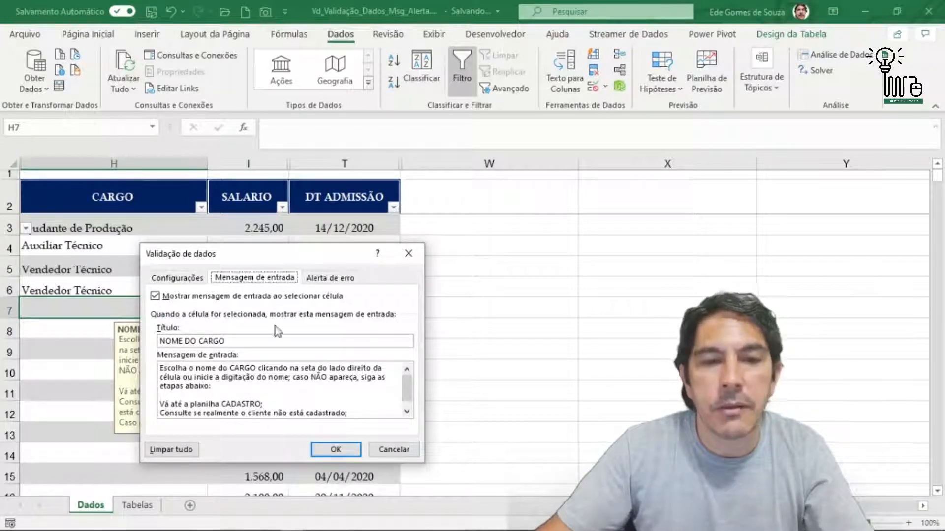
click(344, 278)
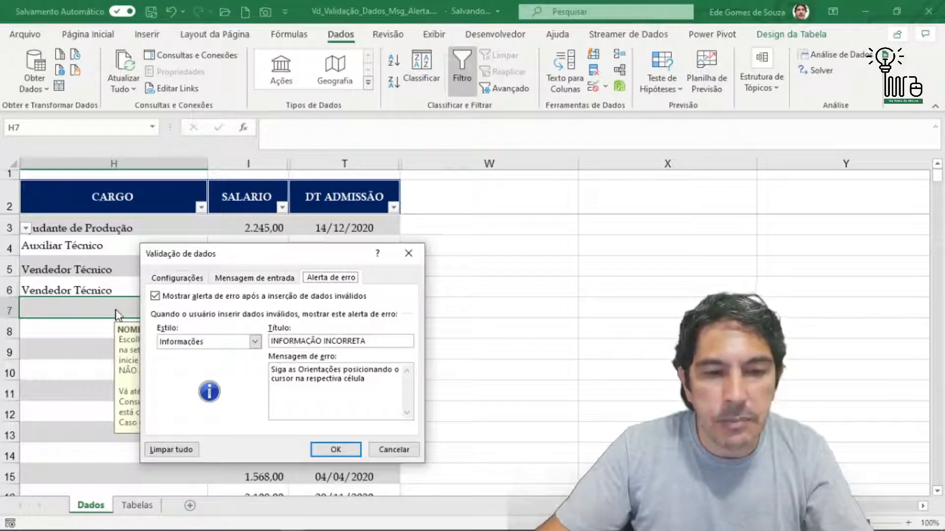
click(399, 450)
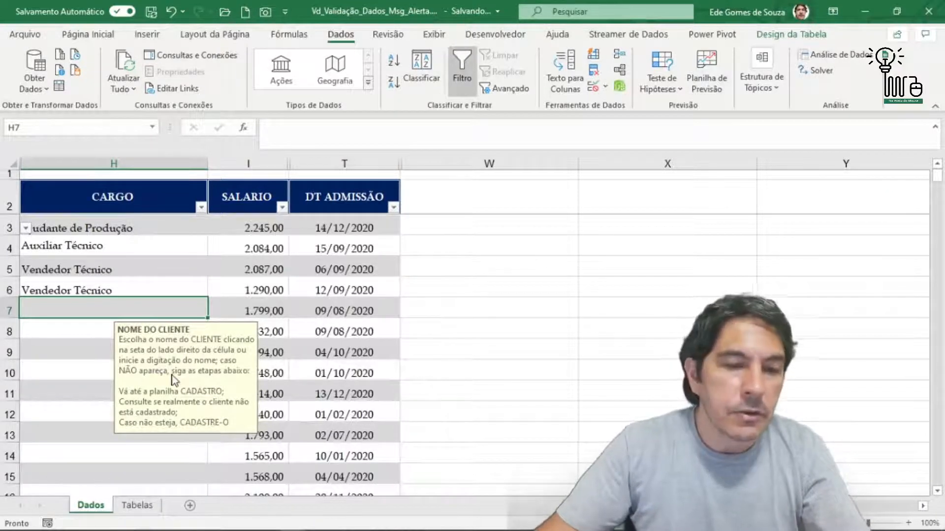
- Select several CARGO cells between H5 and H11 to check the input message shown on each
click(406, 365)
click(202, 354)
click(133, 272)
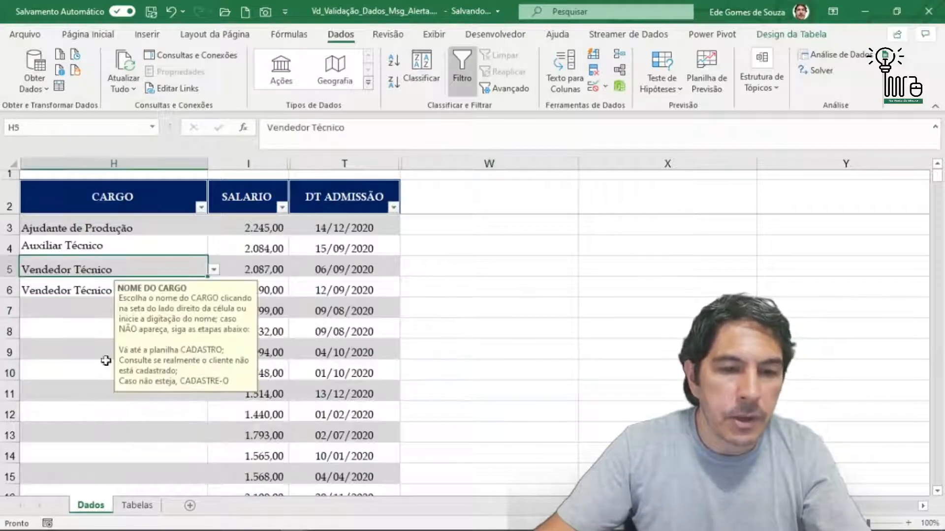
click(84, 389)
click(91, 351)
click(103, 329)
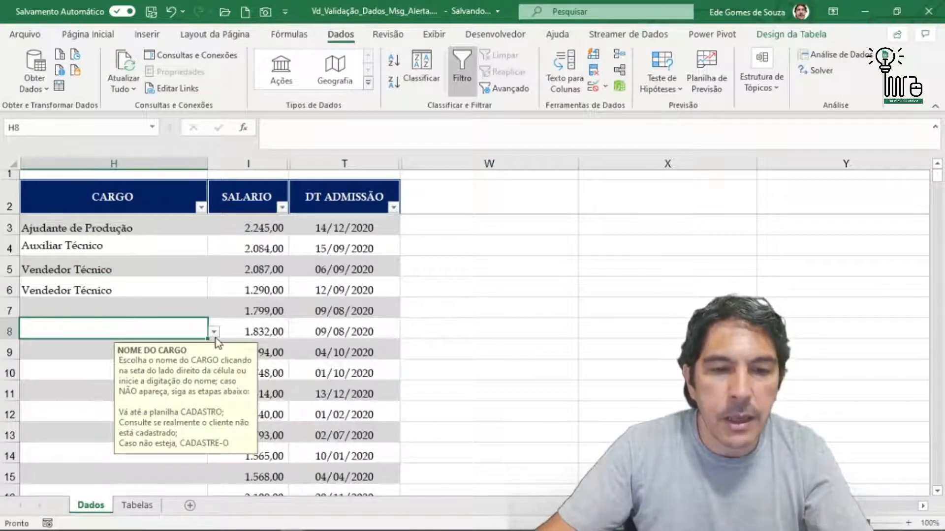
click(140, 264)
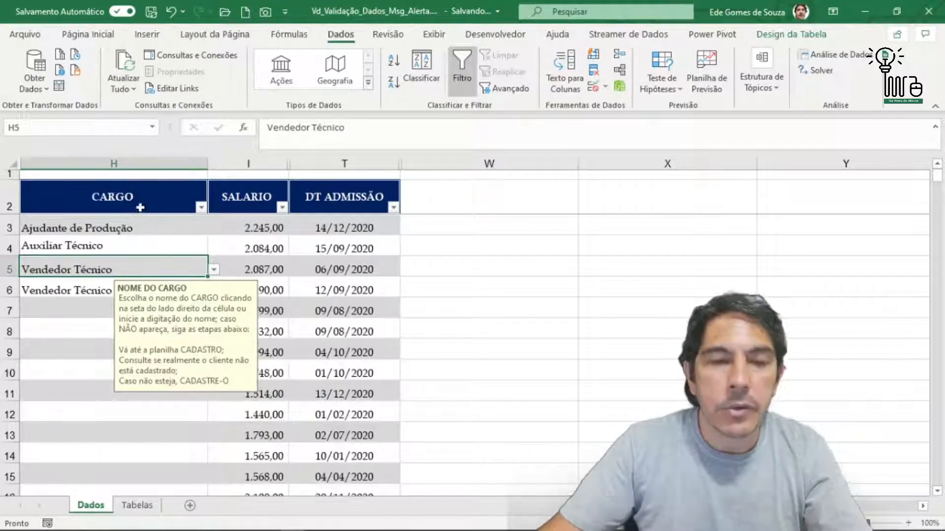
- Add a note to the CARGO header H2 reading "Este campo é utilizado para colocar o nome do cargo", replacing the default author text
right_click(113, 199)
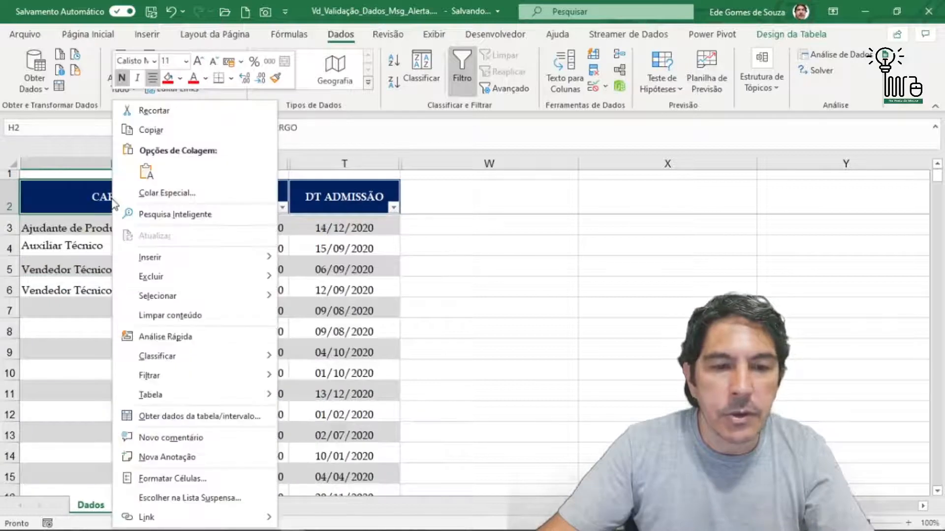
click(168, 457)
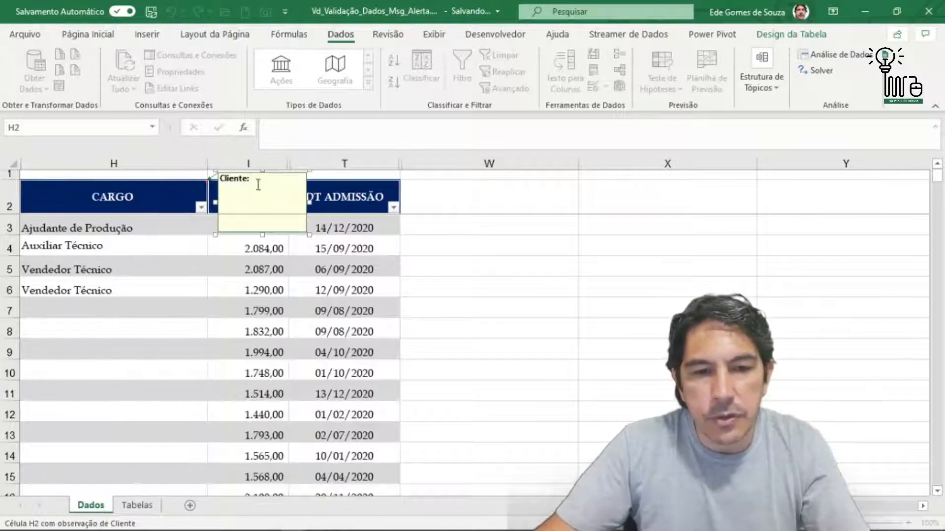
drag(250, 178, 148, 175)
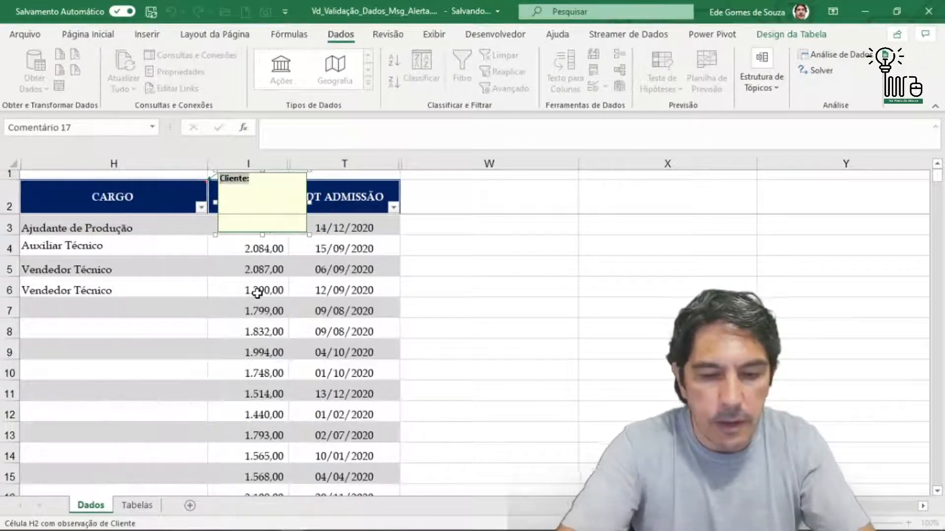
text(Este campo é utilizado para colo)
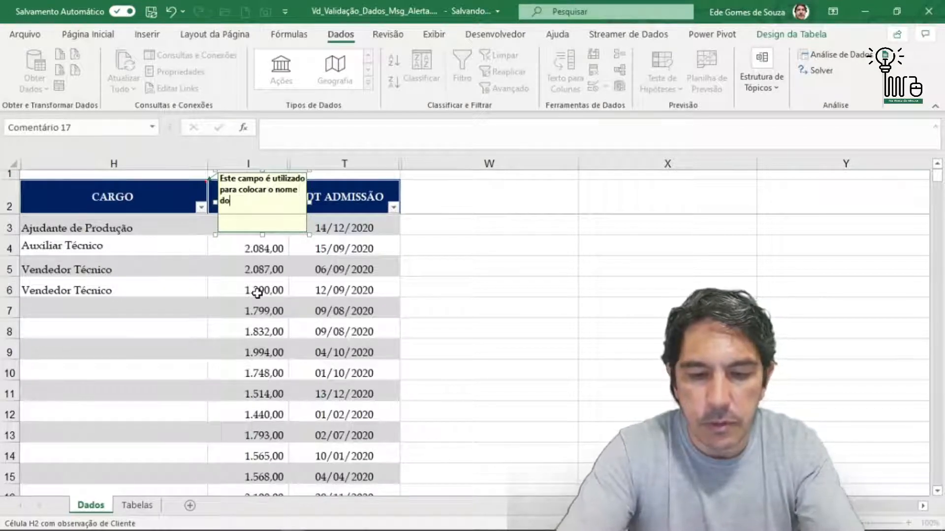
text(cargo)
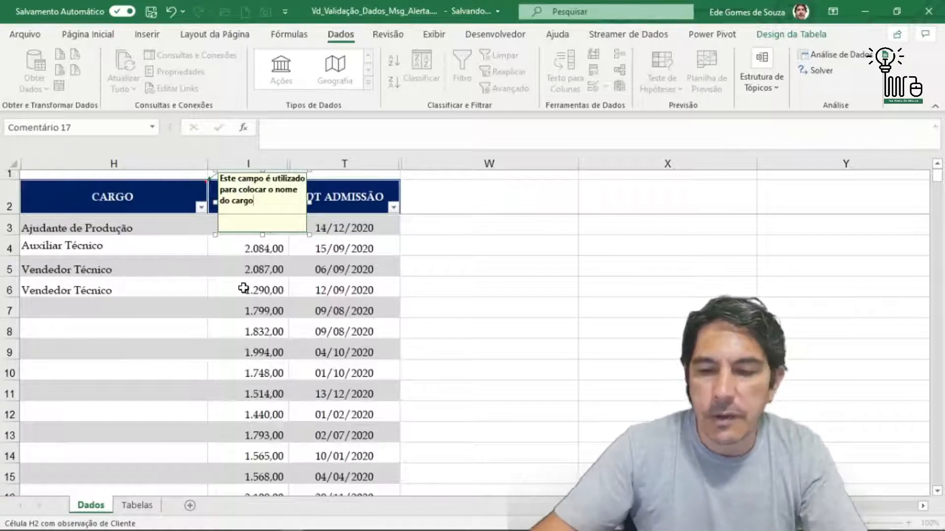
click(214, 303)
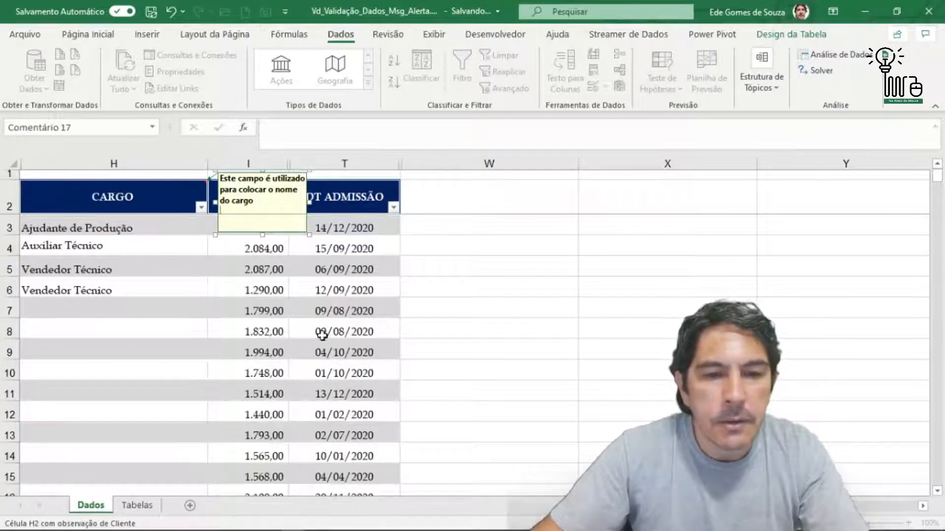
- Open the note on CARGO header H2 for editing and review its protection, font and alignment formatting options
mouse_move(172, 197)
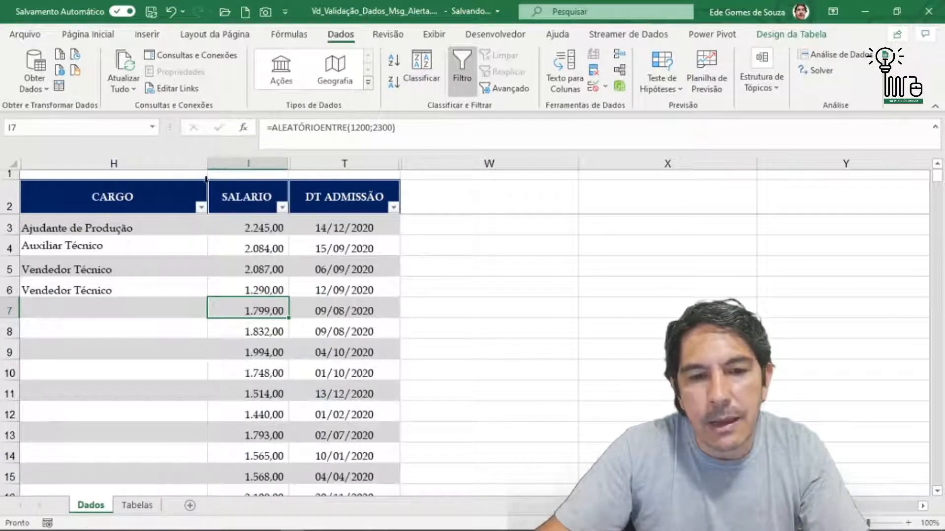
mouse_move(208, 179)
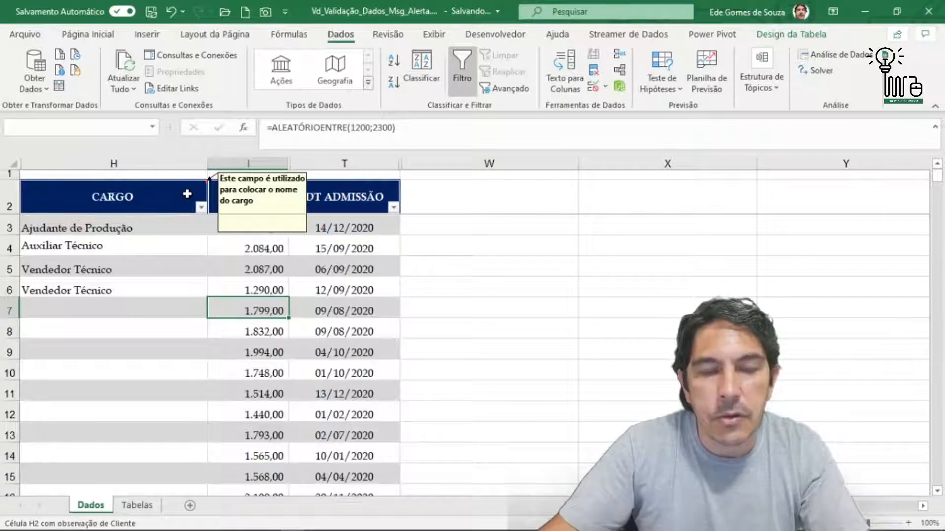
click(187, 194)
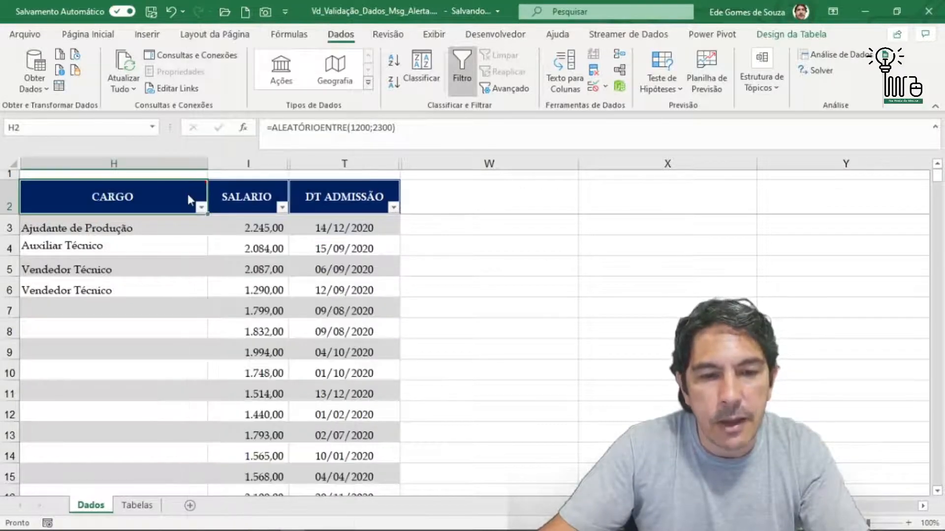
right_click(187, 194)
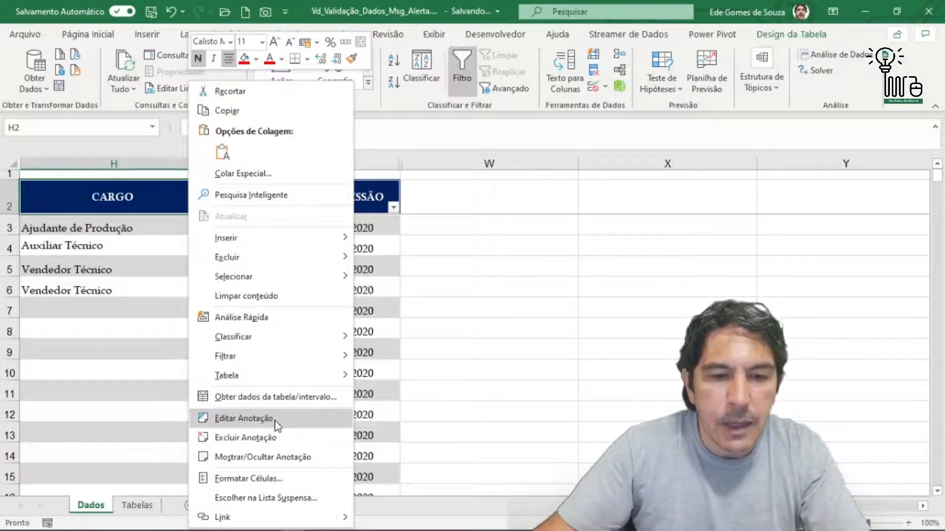
click(243, 418)
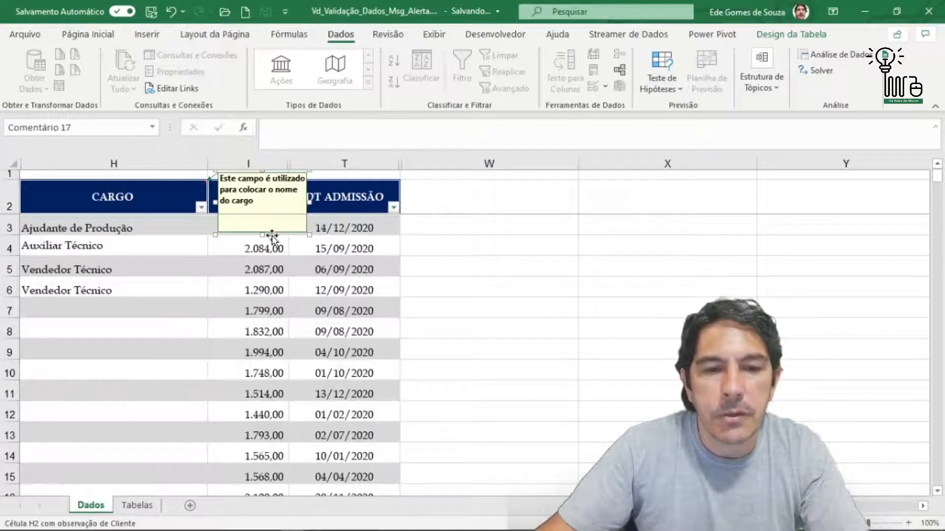
right_click(273, 231)
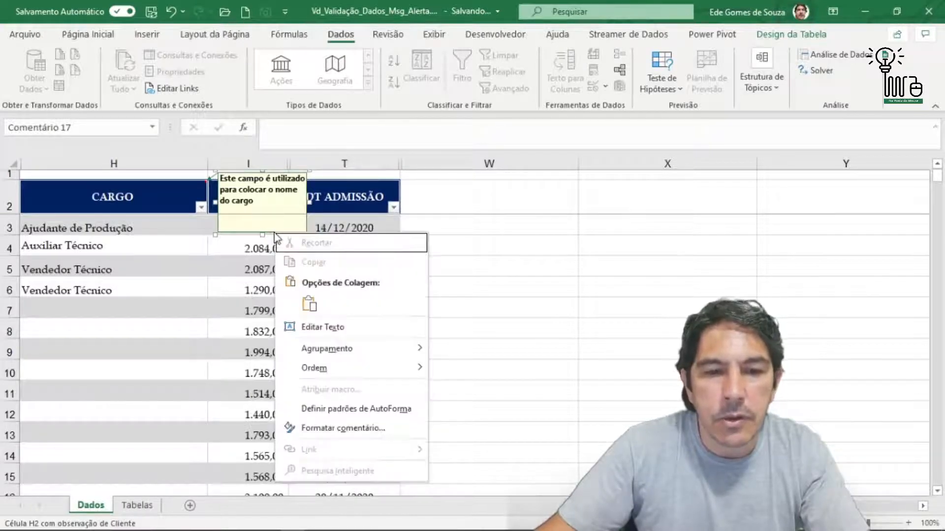
click(351, 429)
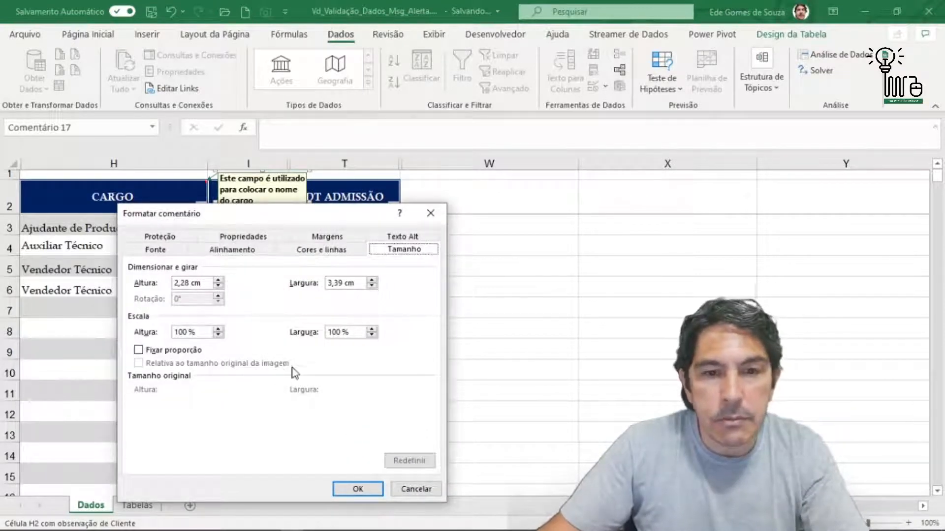
click(162, 238)
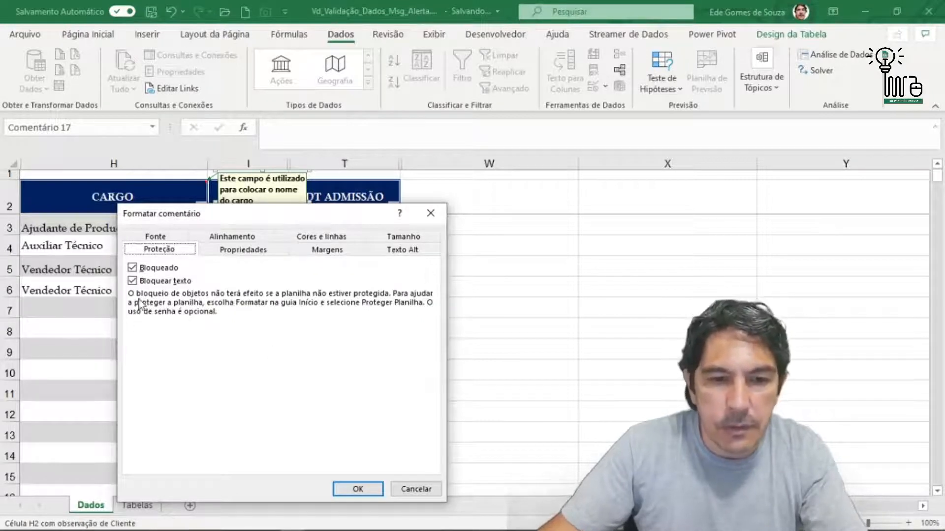
click(166, 237)
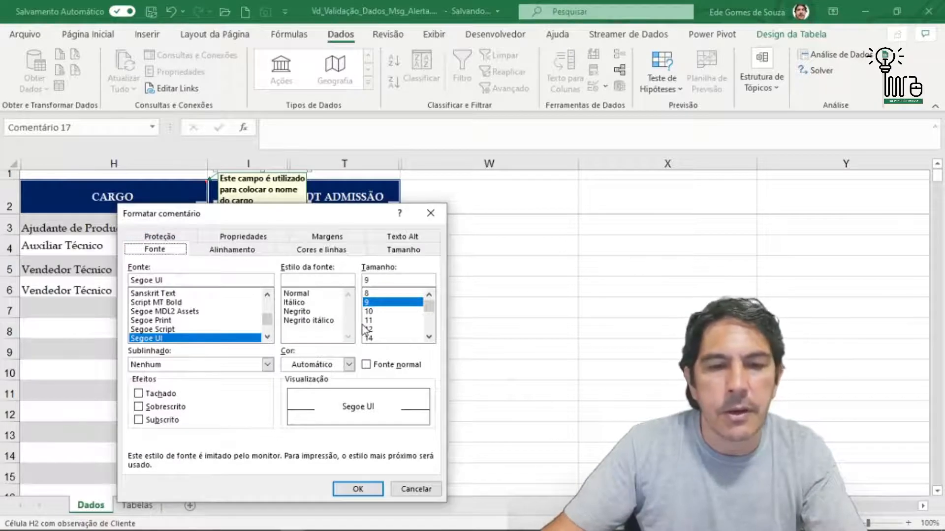
click(244, 250)
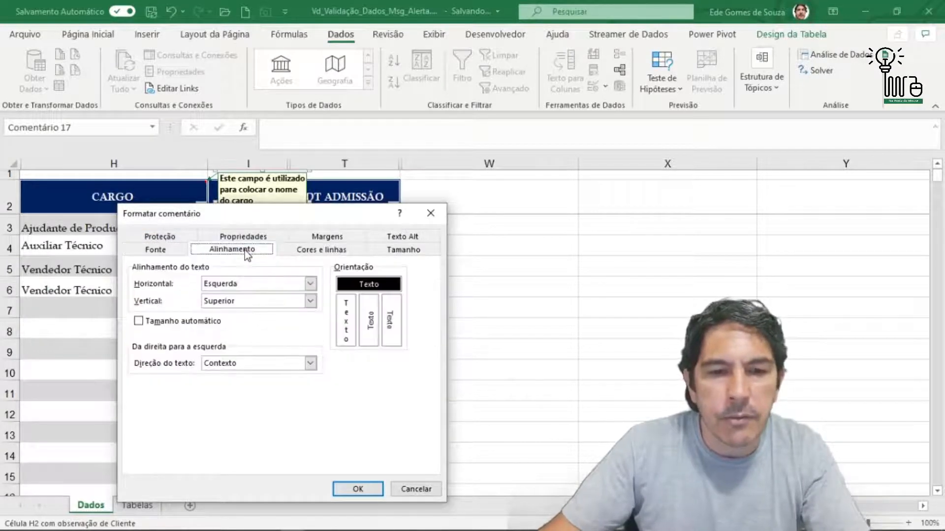
- Format the CARGO header note with a yellow fill and a turquoise round-dotted outline
click(330, 251)
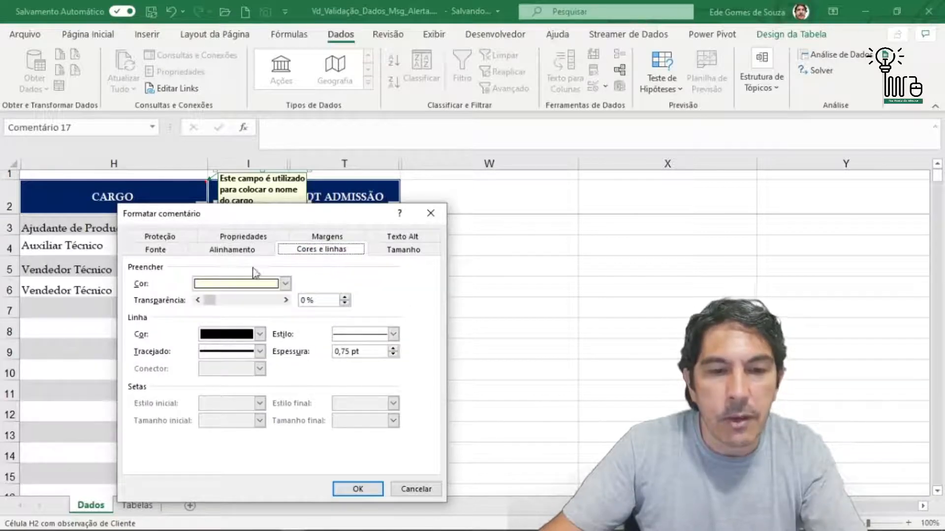
drag(275, 217, 573, 187)
click(583, 254)
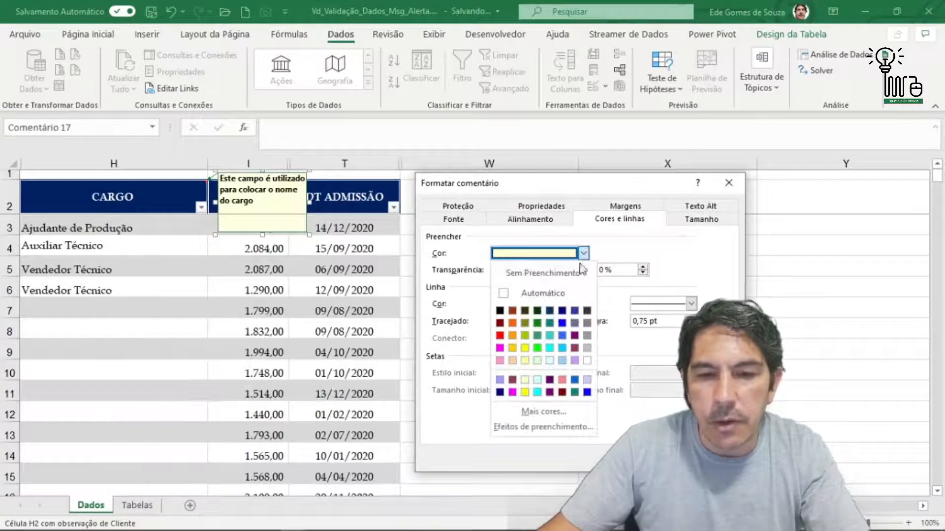
click(525, 349)
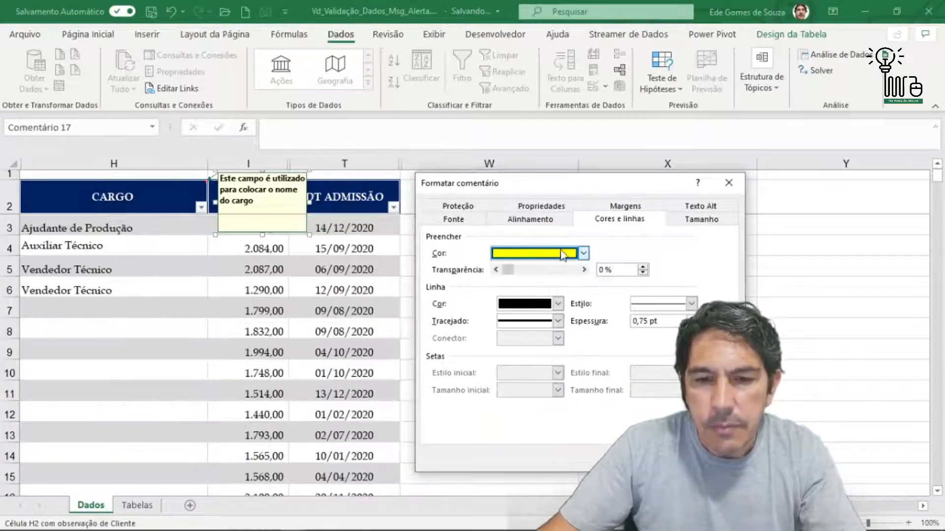
click(557, 304)
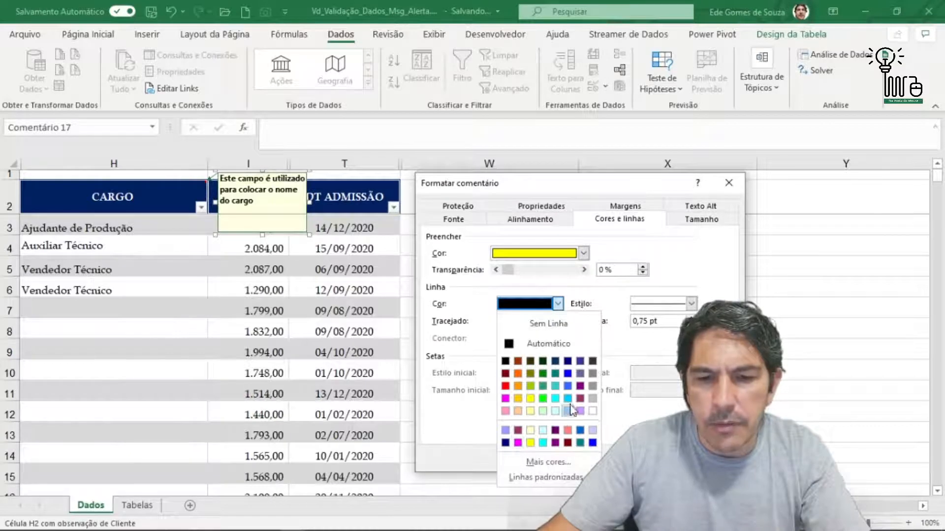
click(556, 399)
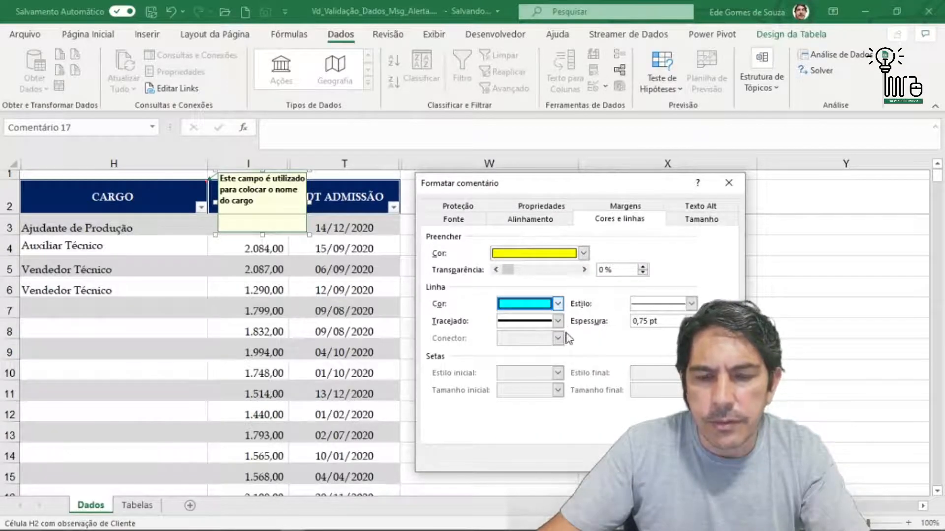
click(557, 320)
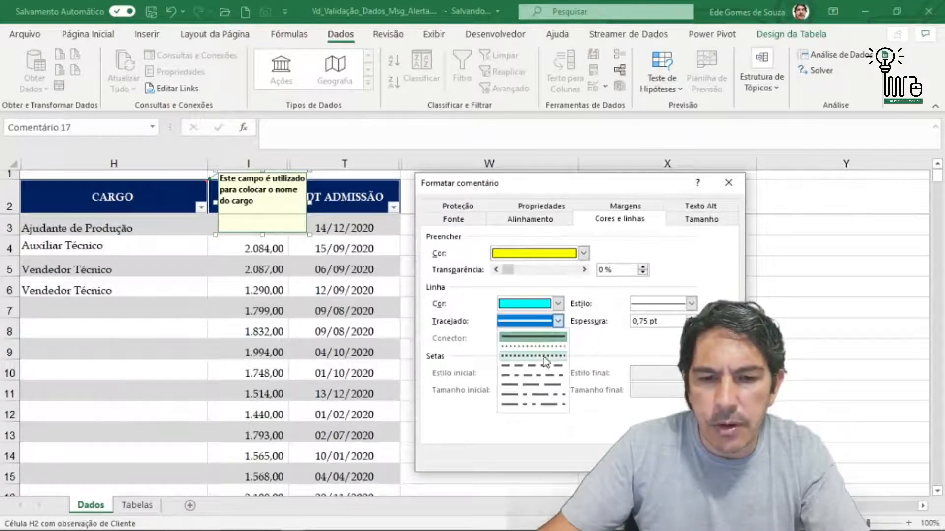
click(531, 346)
key(Return)
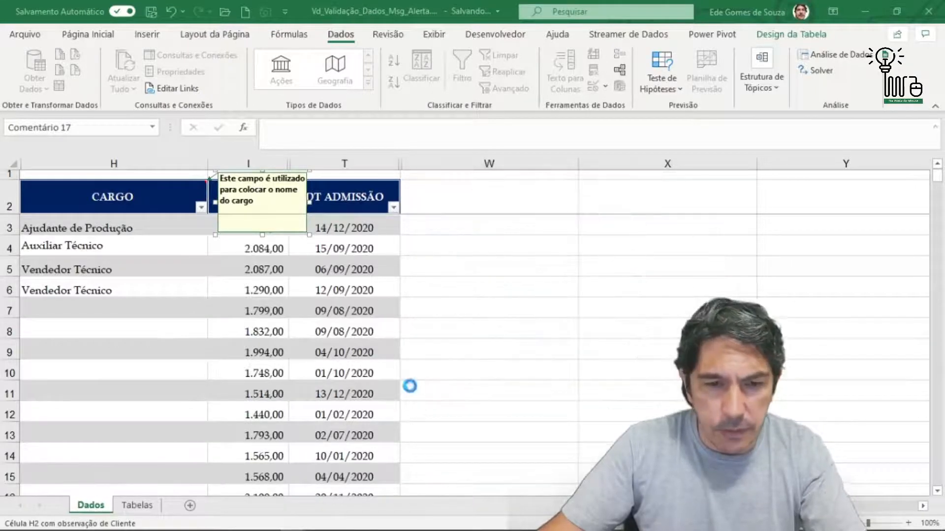
click(492, 309)
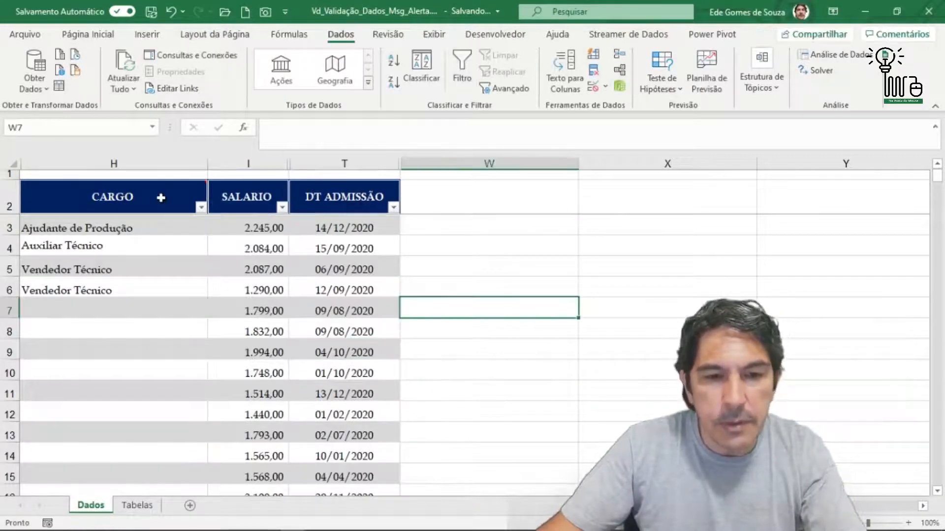
mouse_move(161, 198)
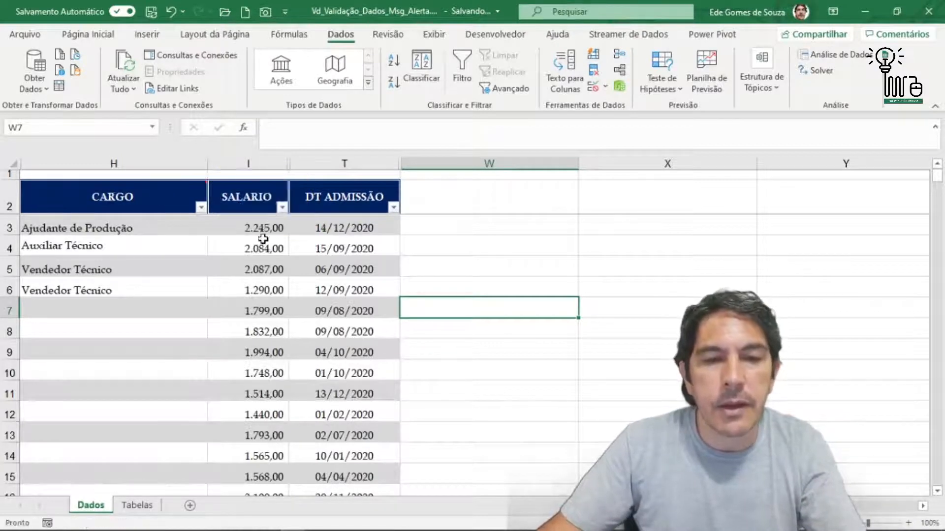
- Add and post a comment on the SALARIO header I2 reading "XXXX analisar informação"
click(249, 266)
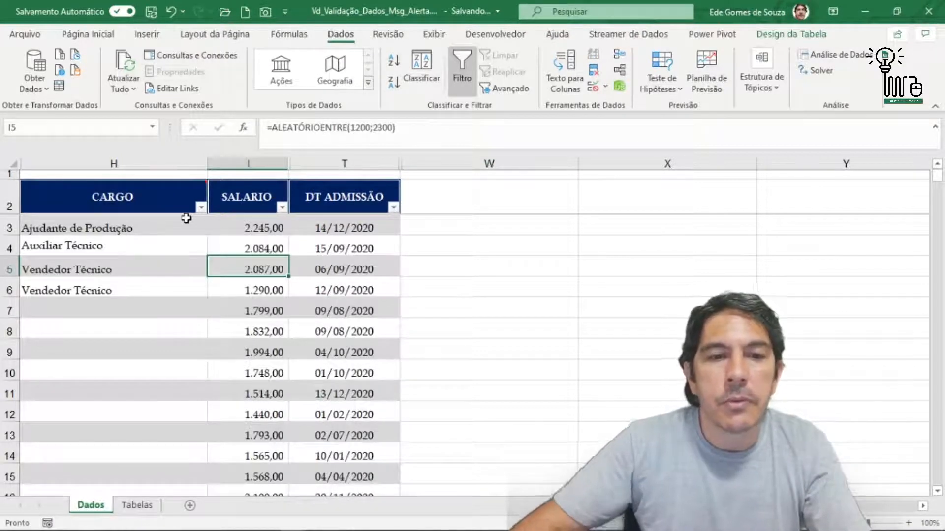
right_click(230, 204)
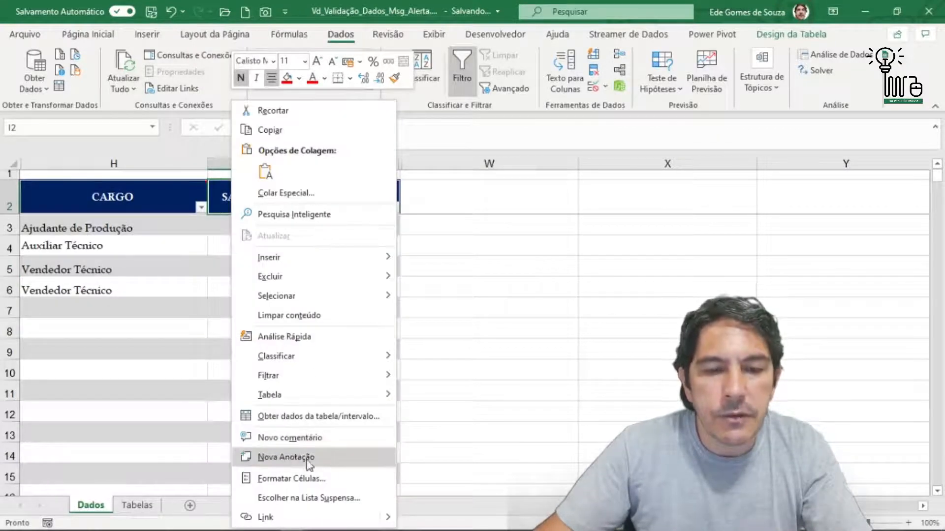
click(289, 438)
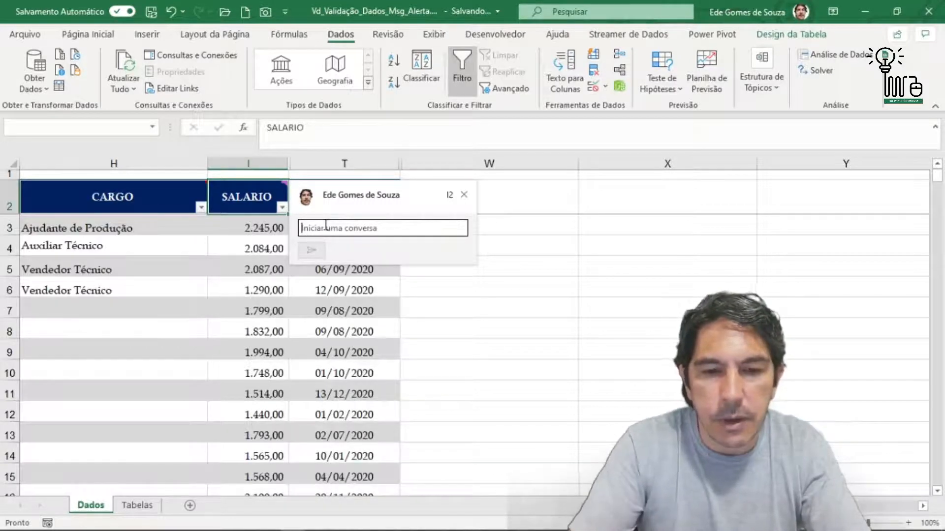
text(xxxx)
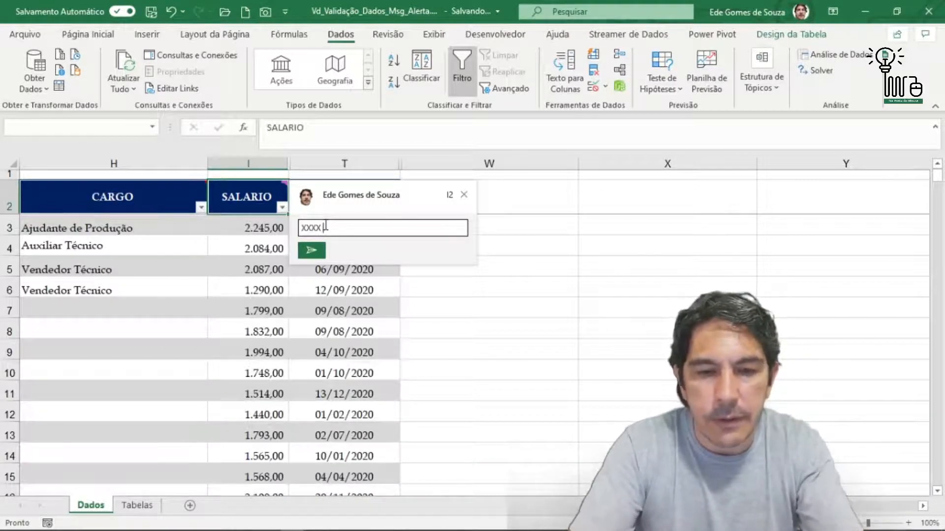
text( analisa)
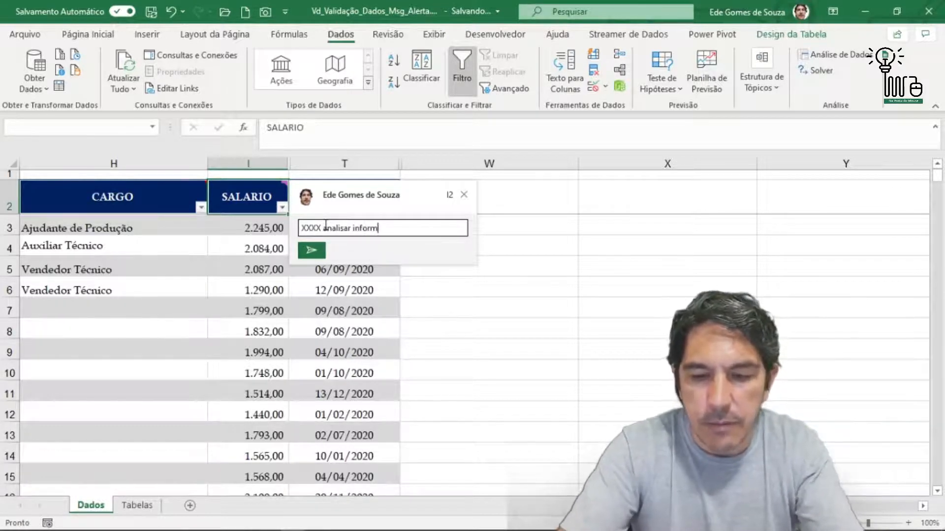
text(ação)
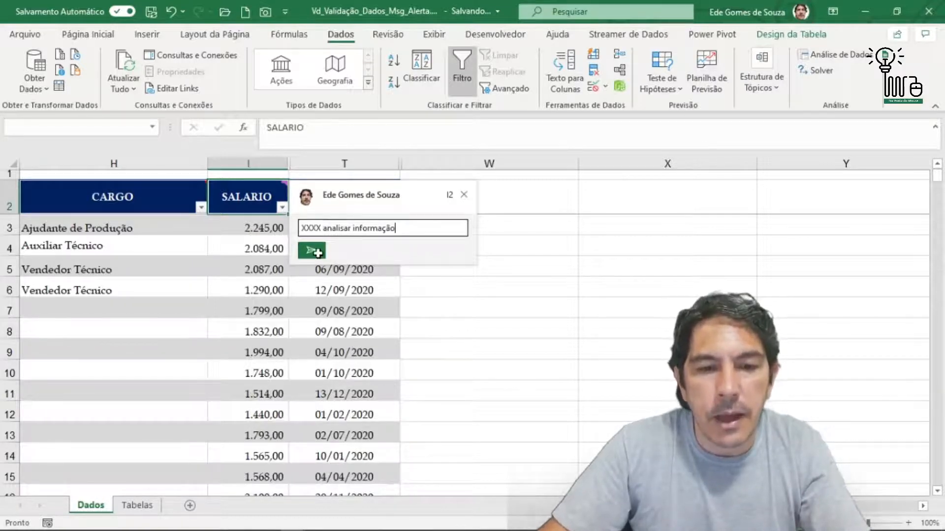
click(313, 252)
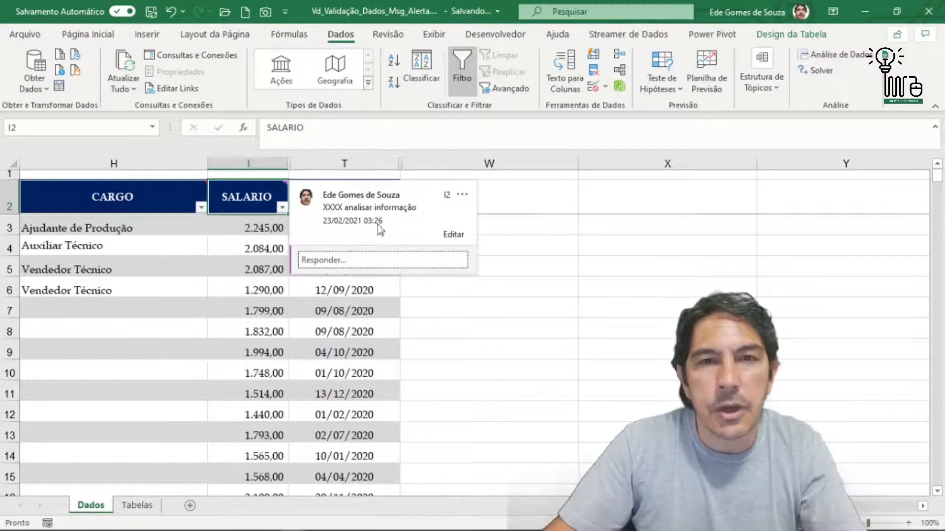
click(523, 294)
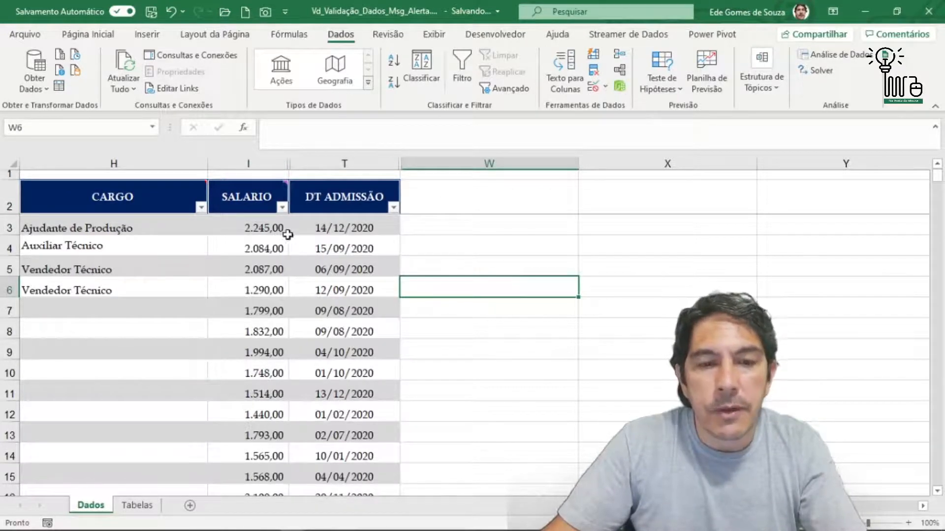
- Review the lower and upper arguments of the ALEATÓRIOENTRE function in SALARIO cell I3, keeping them as they are
click(264, 226)
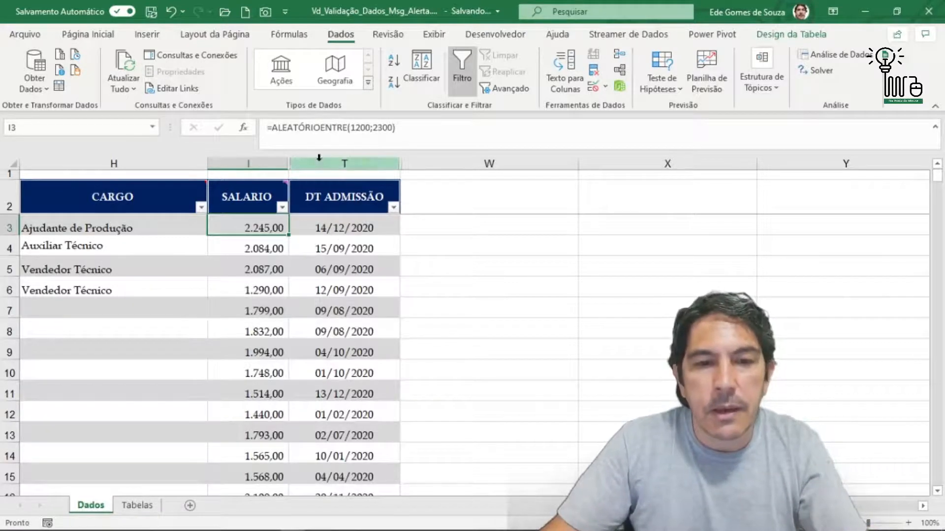
click(442, 275)
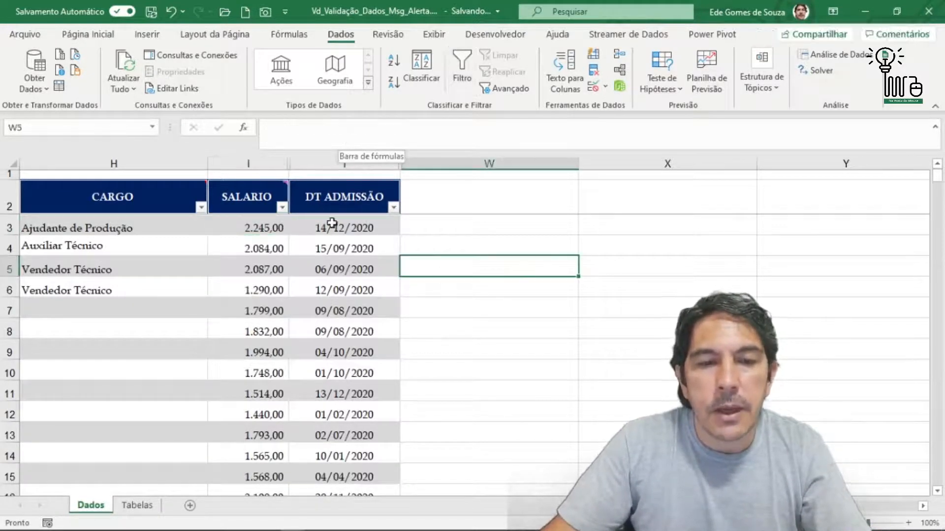
click(251, 225)
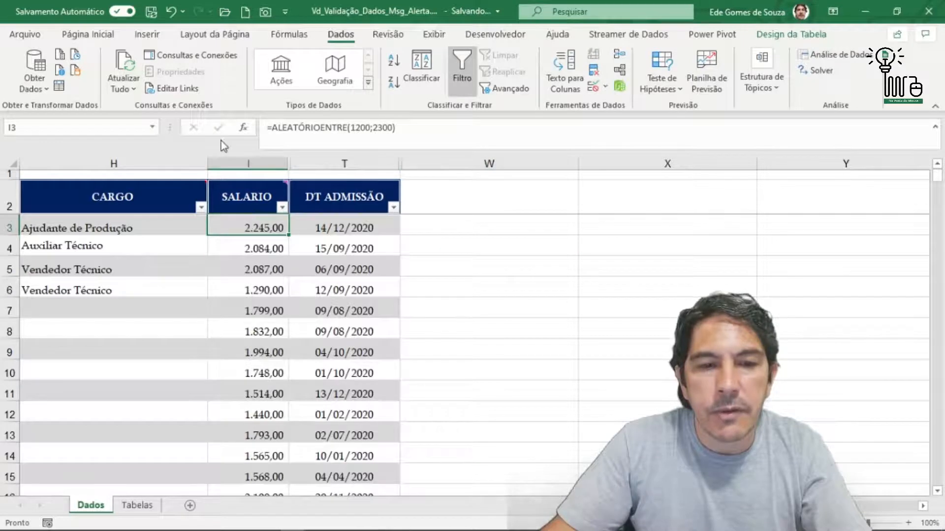
click(246, 126)
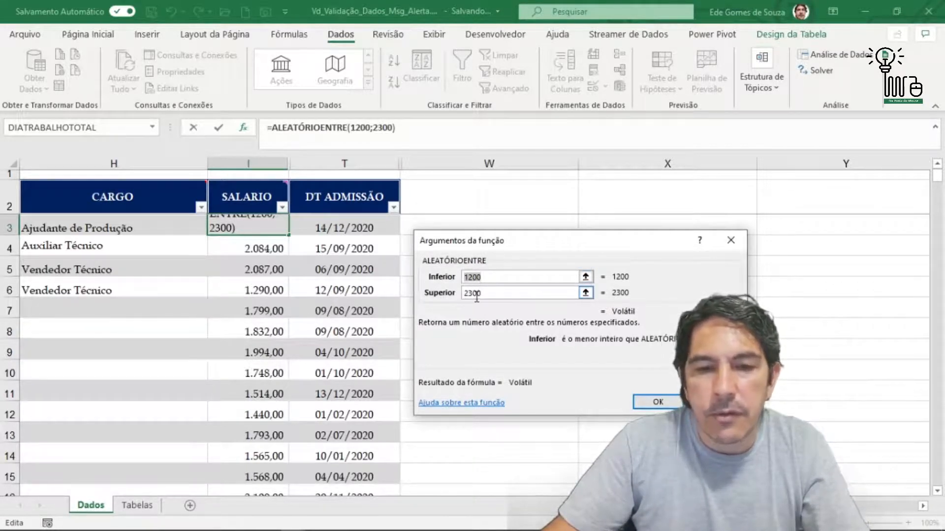
click(657, 401)
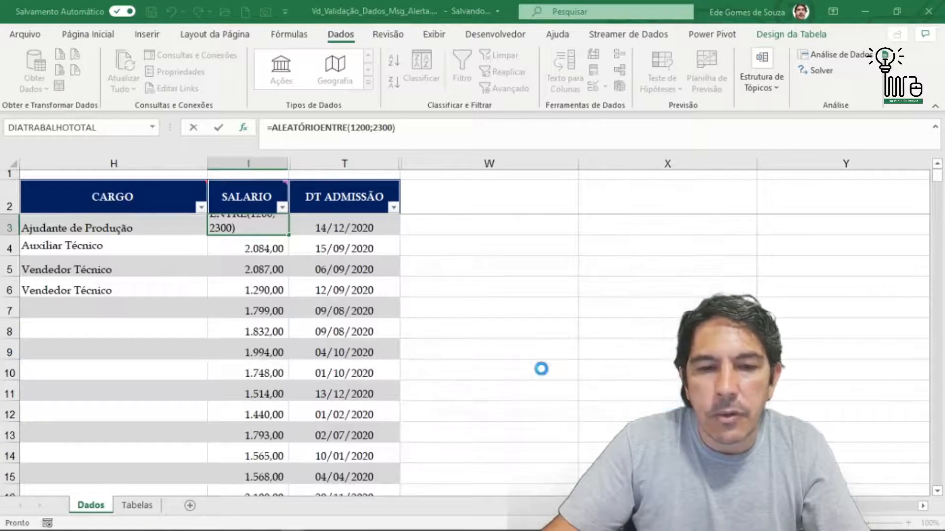
- Recalculate the random SALARIO and DT ADMISSÃO values and select CARGO cell H5
click(264, 314)
click(248, 247)
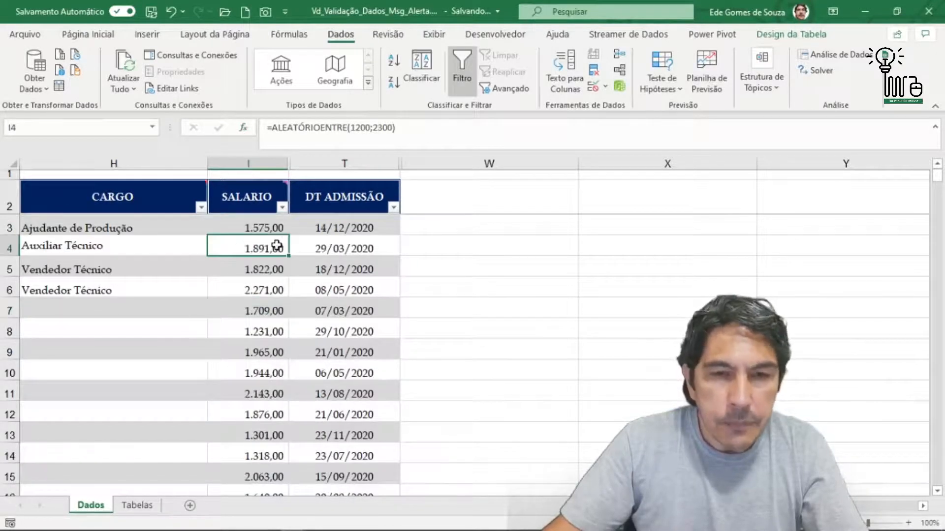
key(F9)
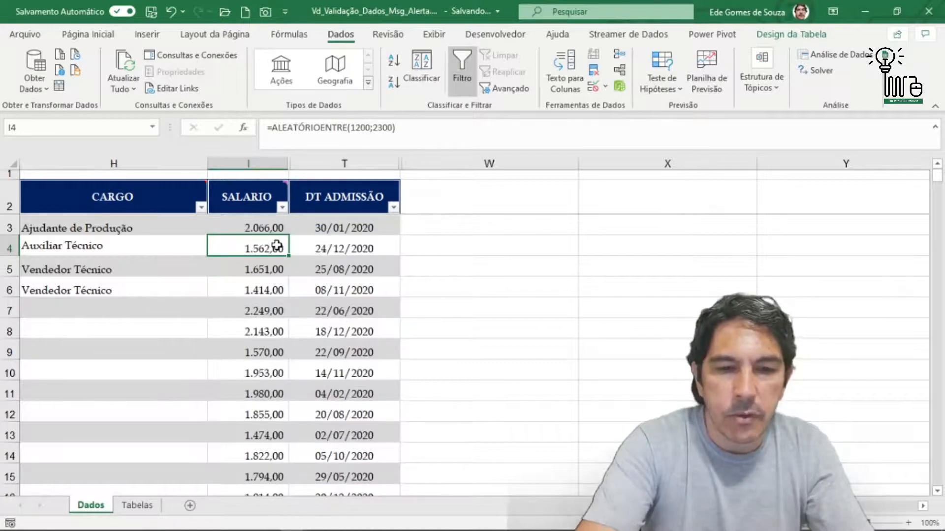
click(164, 269)
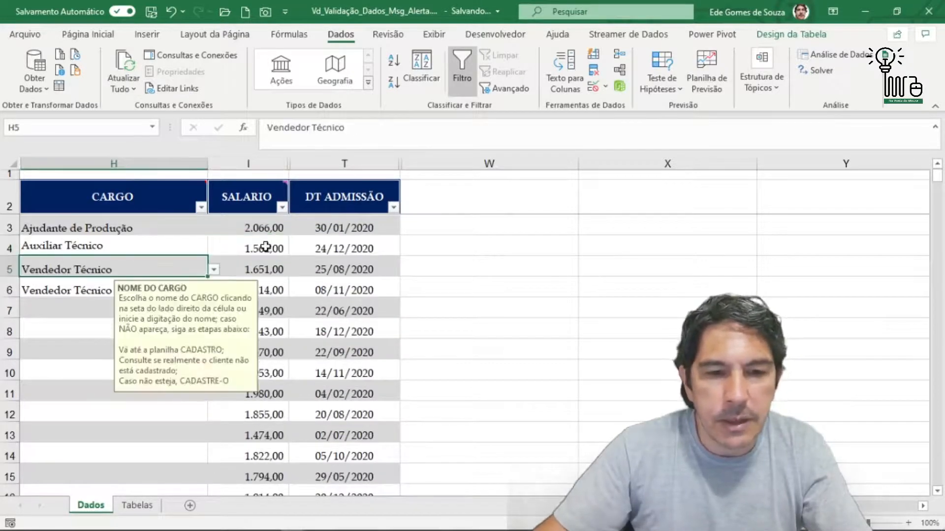
- Select SALARIO cell I3 and recalculate the sheet several times to generate new random salaries and admission dates
click(267, 231)
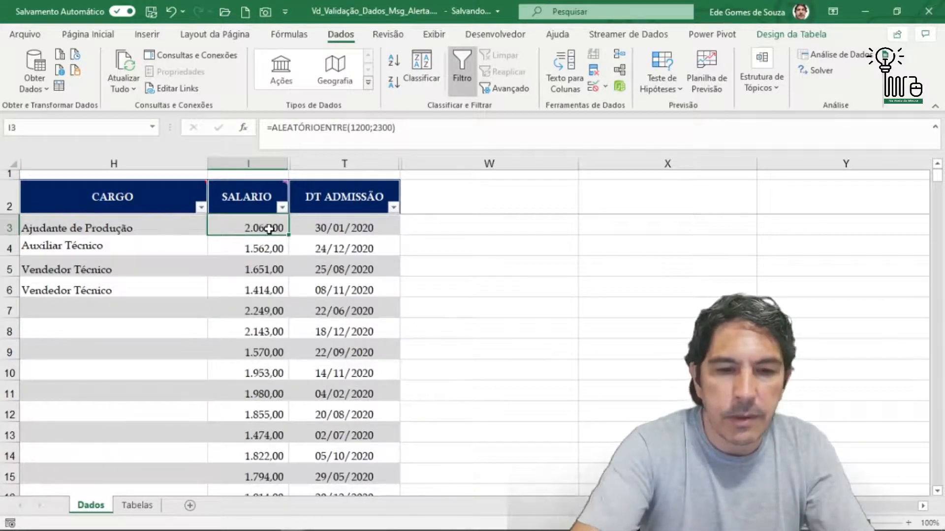
key(F9)
key(F9)
key(F9)
key(F9)
key(F9)
key(F9)
key(F9)
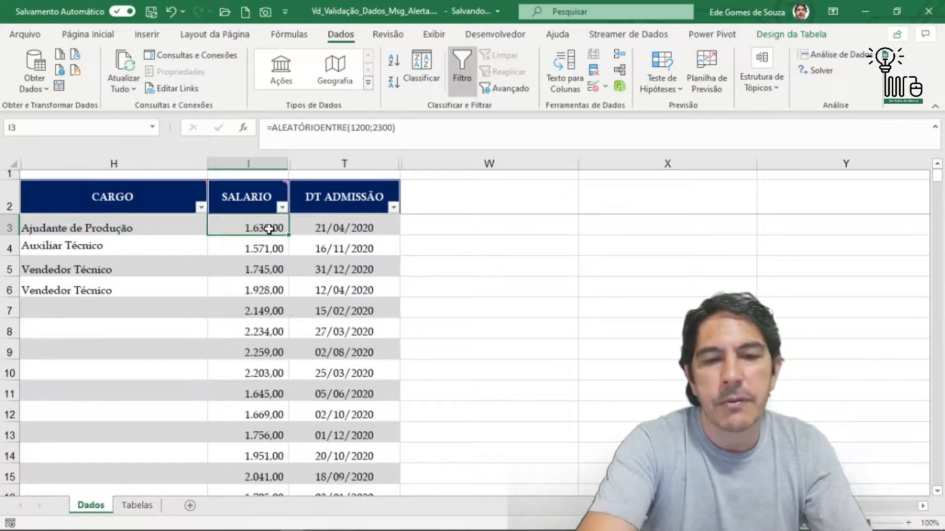
key(F9)
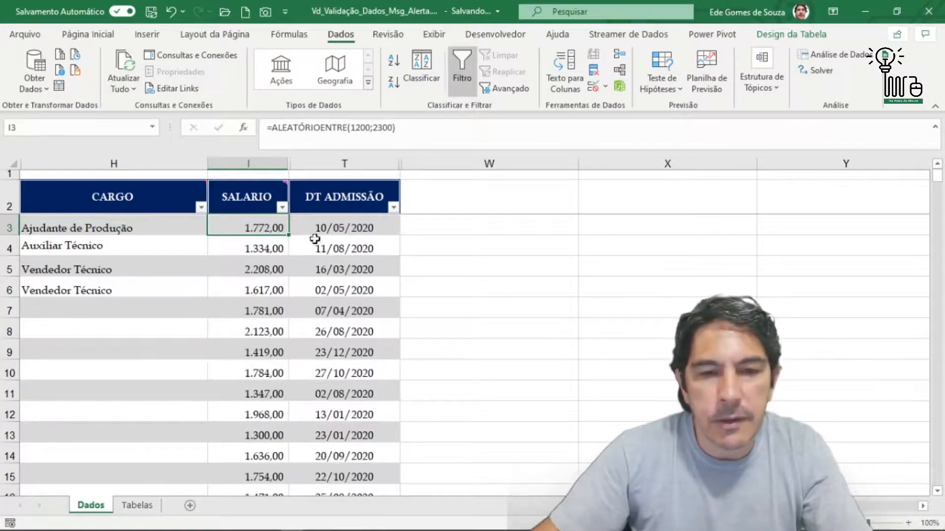
- Examine the ALEATÓRIOENTRE date formula in several DT ADMISSÃO cells, including T3 and T6, and return to the CARGO header H2
click(330, 226)
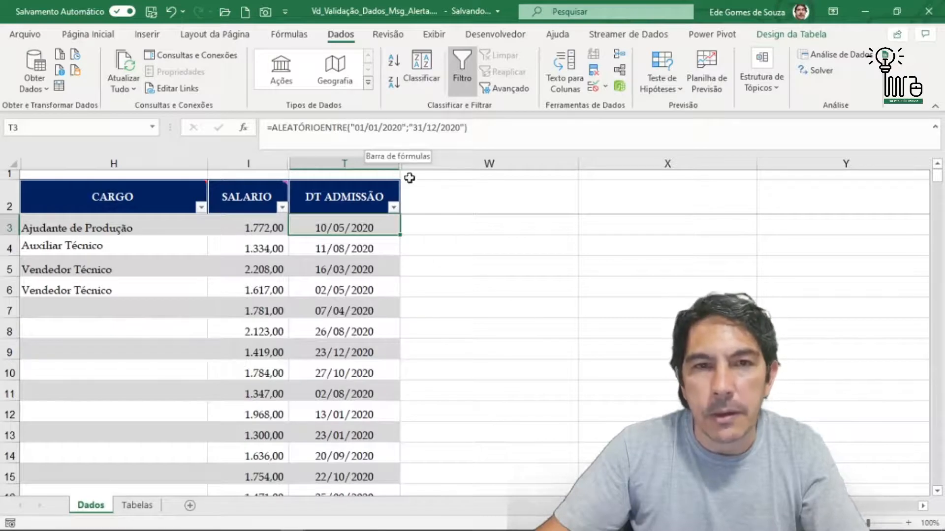
click(369, 311)
click(363, 229)
click(367, 287)
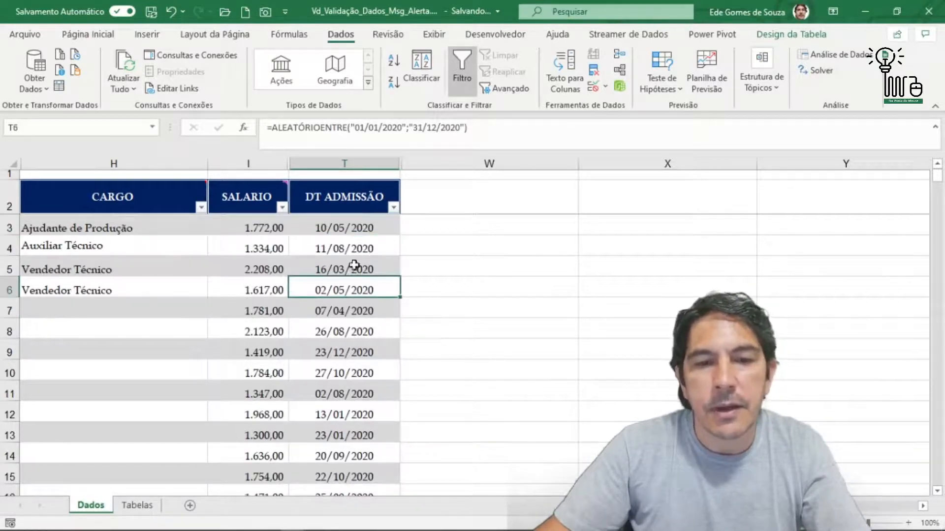
click(352, 210)
key(Left)
key(Left)
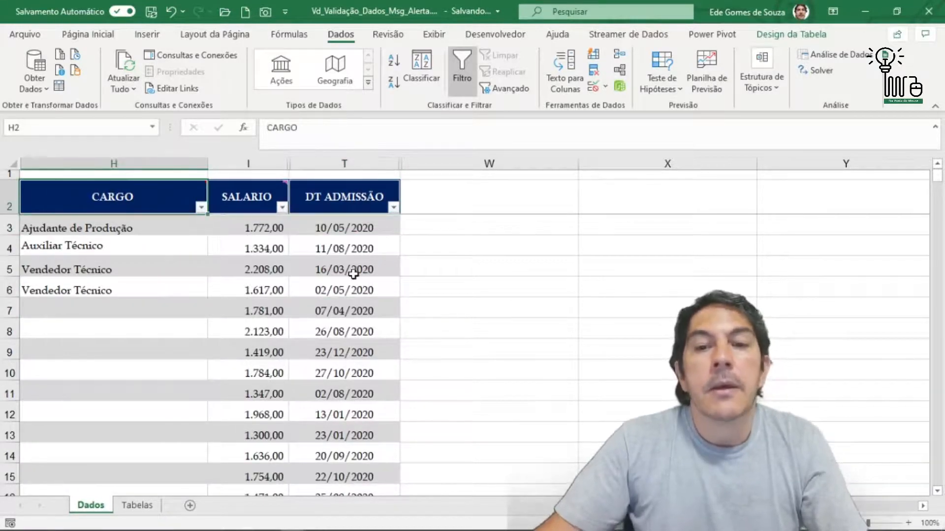